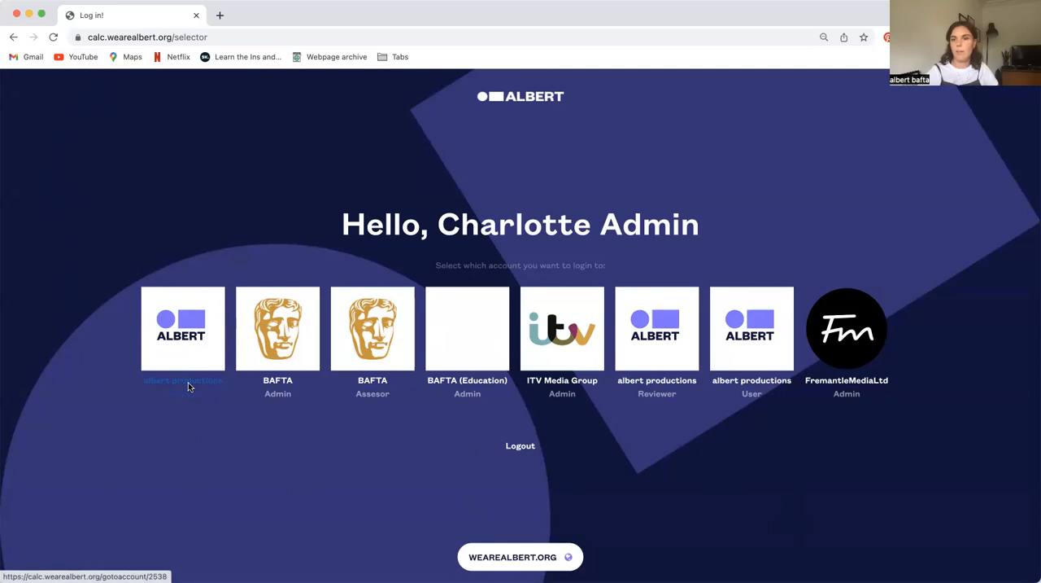
Enter the first albert productions account from the account selection page
{"action": "left_click", "coordinate": [188, 386]}
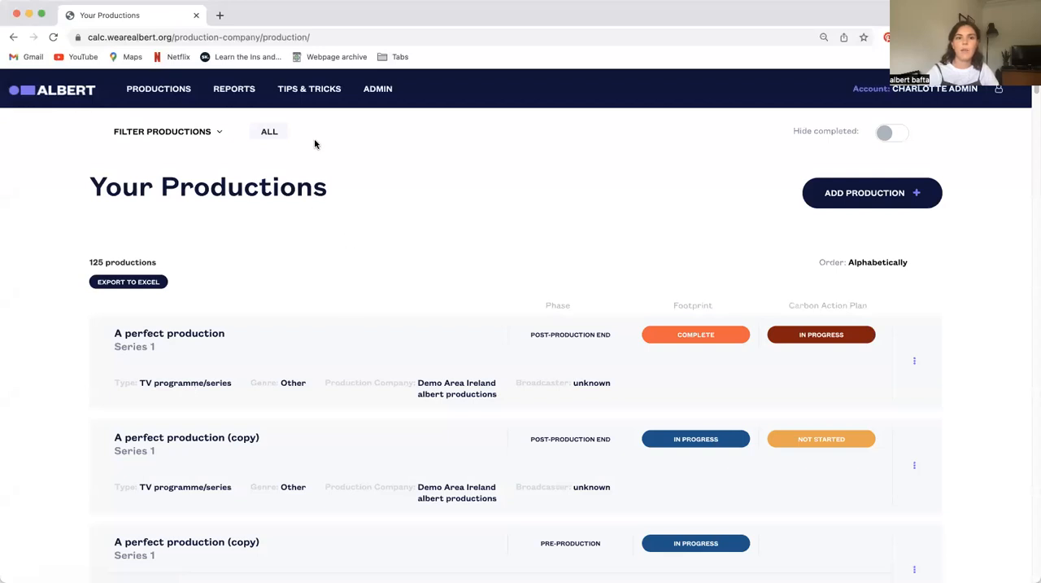
Review the quick start guide steps and the list of help topics on the Tips & Tricks page
{"action": "left_click", "coordinate": [302, 97]}
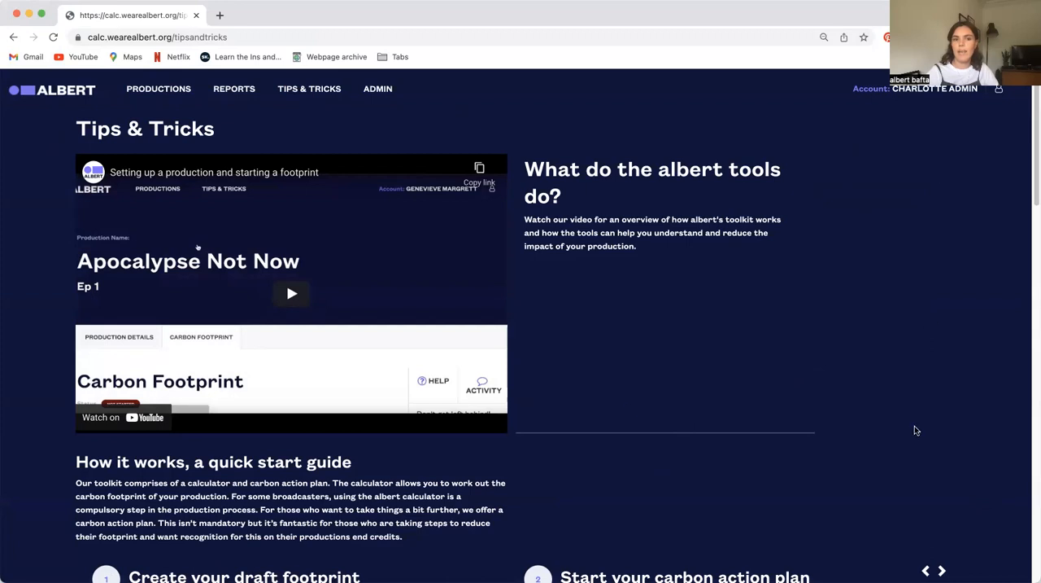
{"action": "scroll", "coordinate": [627, 448], "scroll_direction": "down", "scroll_amount": 3}
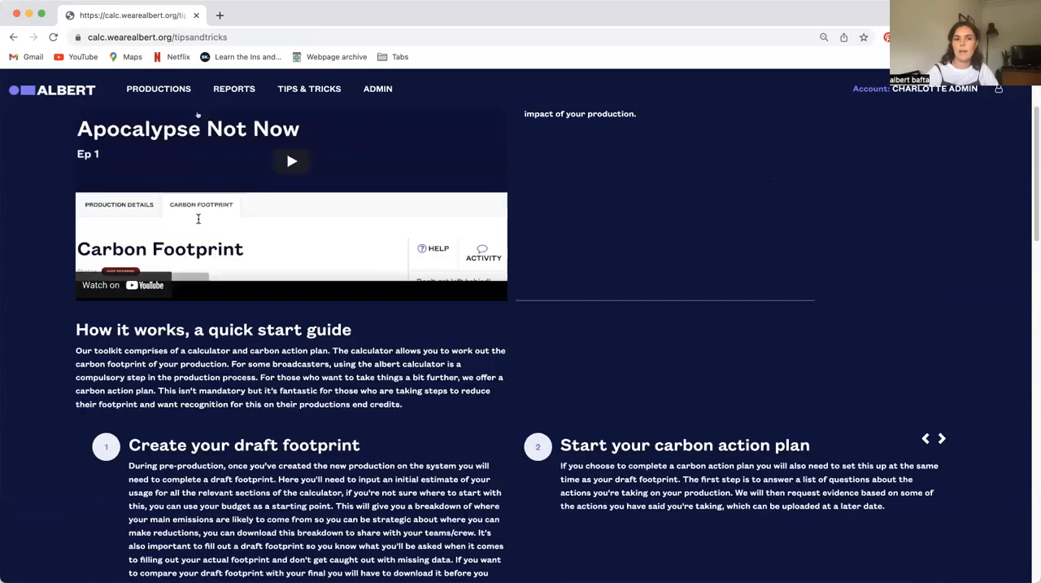
{"action": "scroll", "coordinate": [183, 280], "scroll_direction": "down", "scroll_amount": 3}
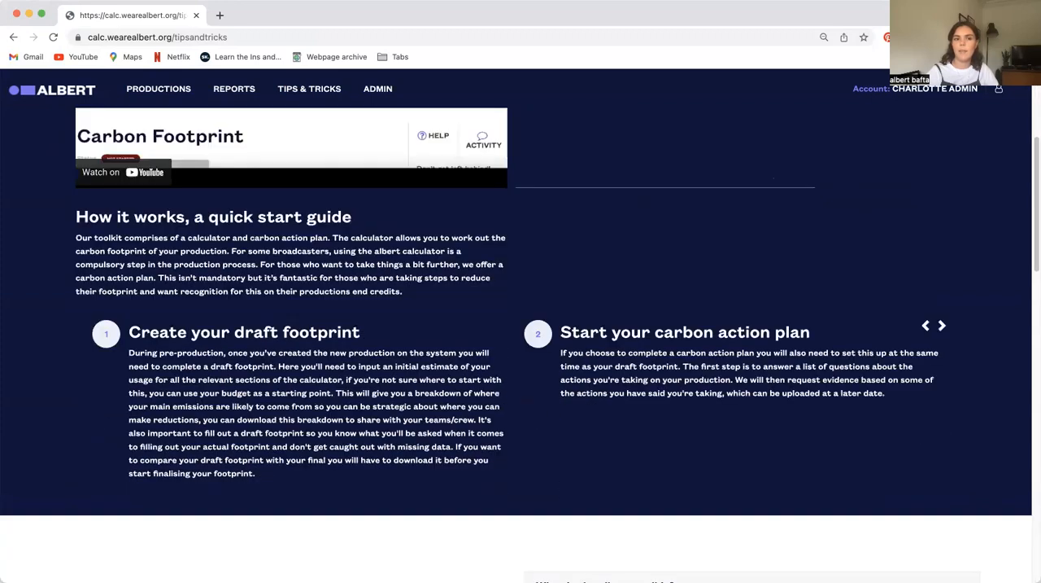
{"action": "left_click", "coordinate": [942, 326]}
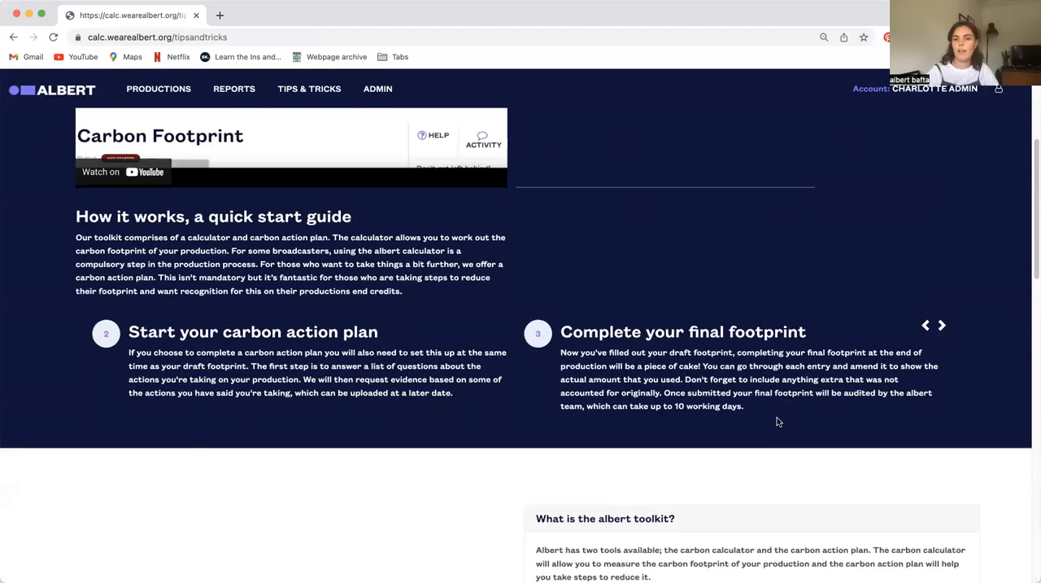
{"action": "scroll", "coordinate": [777, 416], "scroll_direction": "down", "scroll_amount": 3}
{"action": "scroll", "coordinate": [680, 351], "scroll_direction": "down", "scroll_amount": 20}
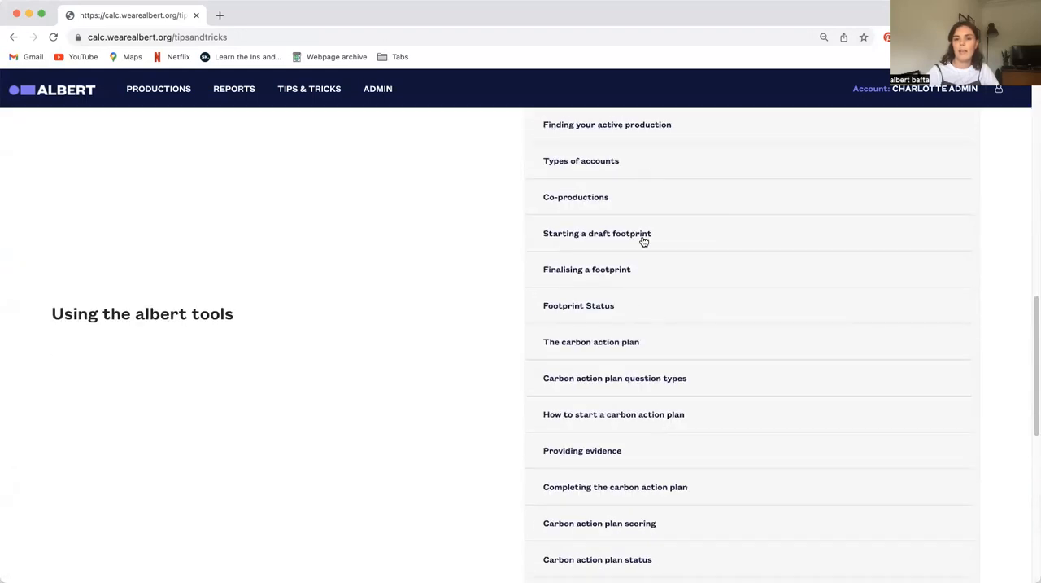
{"action": "scroll", "coordinate": [605, 392], "scroll_direction": "up", "scroll_amount": 20}
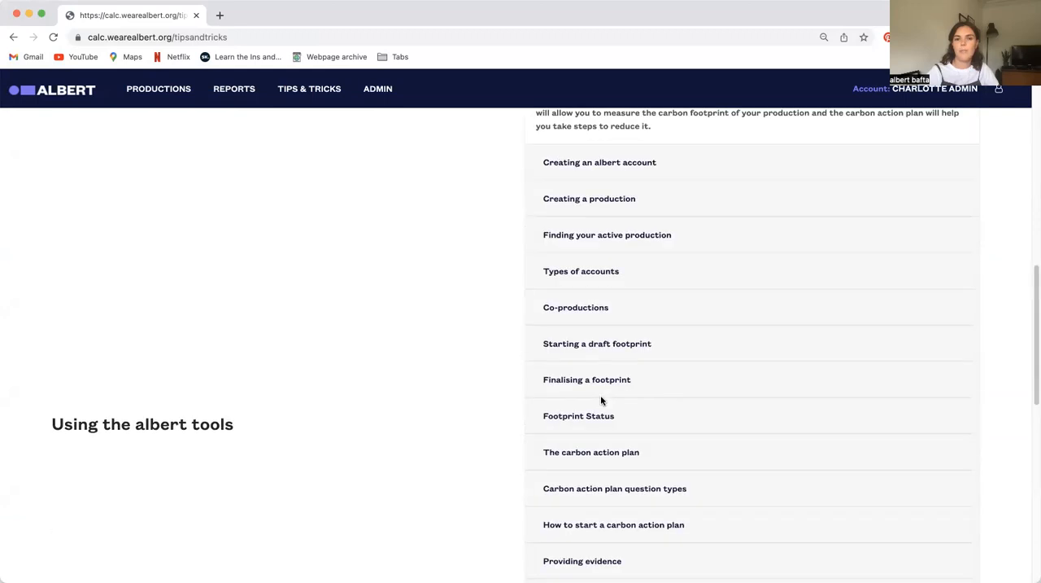
Return to the productions list and examine the filter options, including the full genre and type lists
{"action": "left_click", "coordinate": [159, 89]}
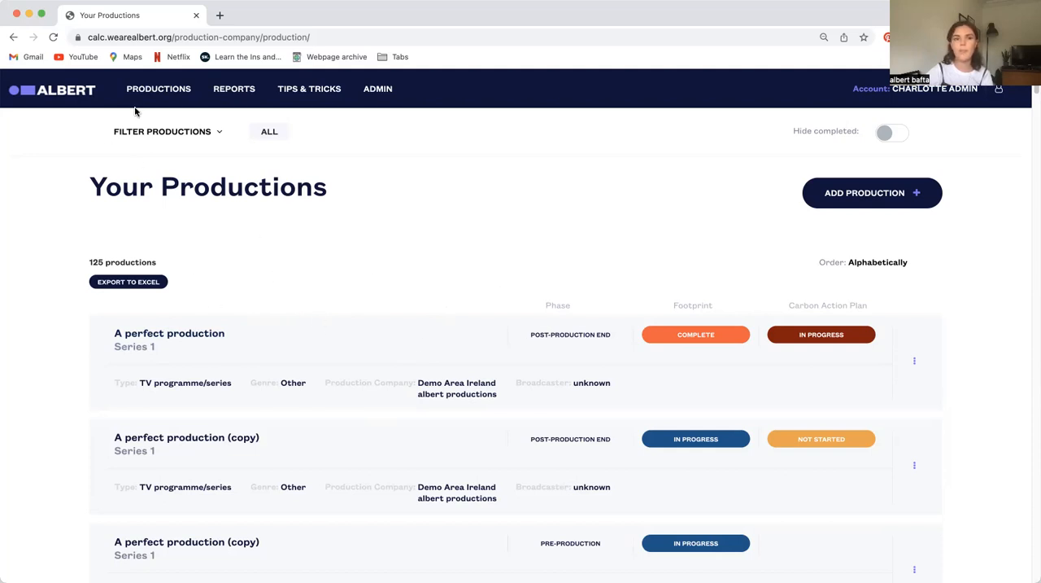
{"action": "left_click", "coordinate": [202, 133]}
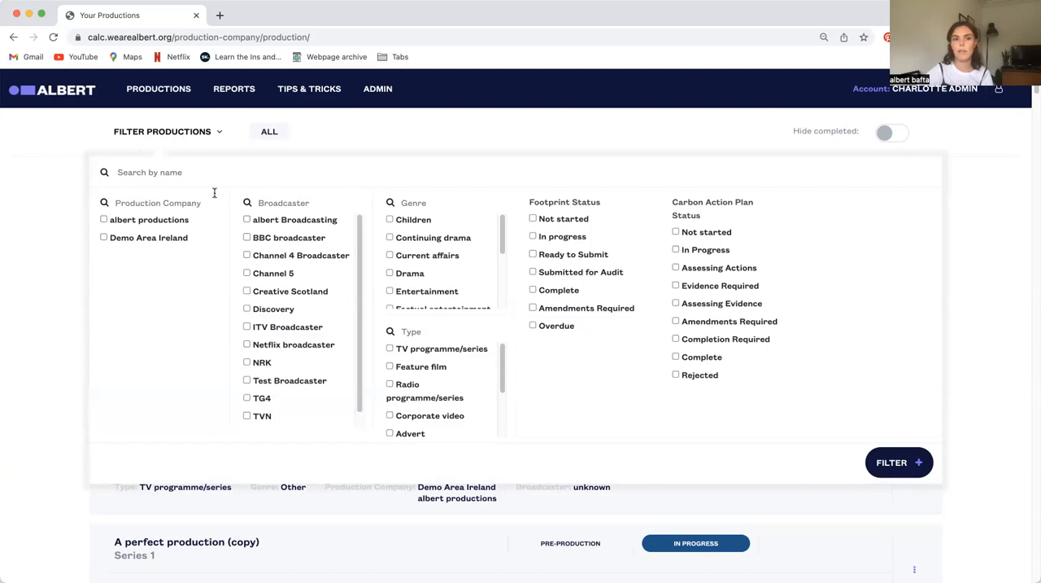
{"action": "scroll", "coordinate": [282, 276], "scroll_direction": "down", "scroll_amount": 1}
{"action": "scroll", "coordinate": [284, 295], "scroll_direction": "up", "scroll_amount": 1}
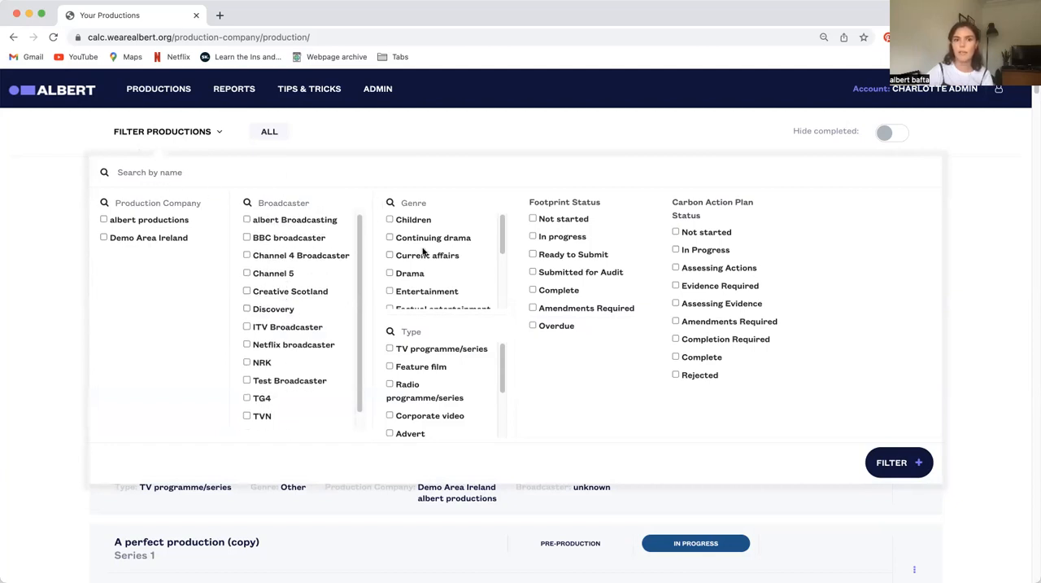
{"action": "scroll", "coordinate": [429, 249], "scroll_direction": "down", "scroll_amount": 5}
{"action": "scroll", "coordinate": [427, 415], "scroll_direction": "down", "scroll_amount": 5}
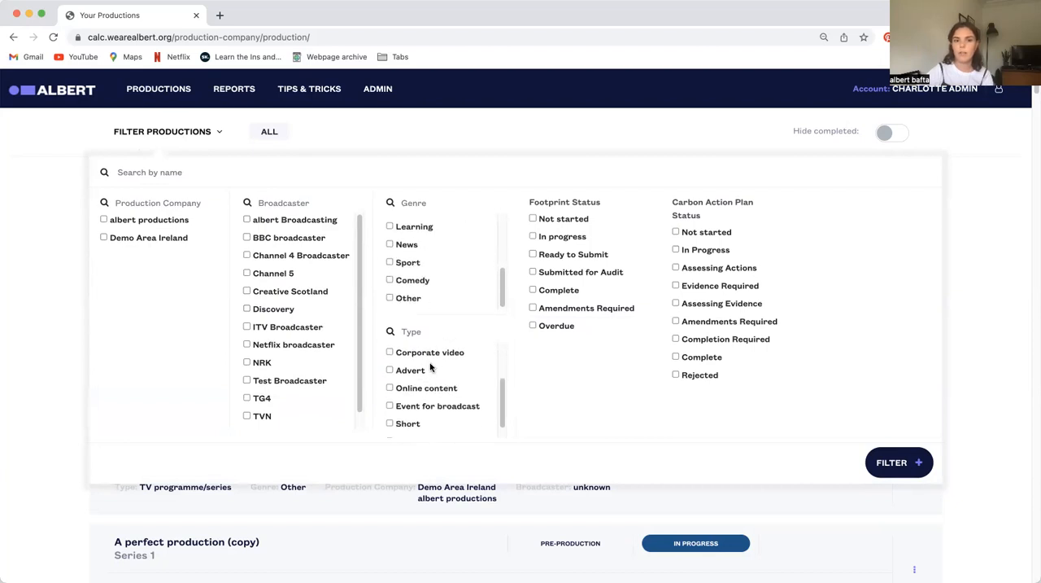
{"action": "scroll", "coordinate": [419, 404], "scroll_direction": "down", "scroll_amount": 2}
{"action": "scroll", "coordinate": [434, 351], "scroll_direction": "up", "scroll_amount": 6}
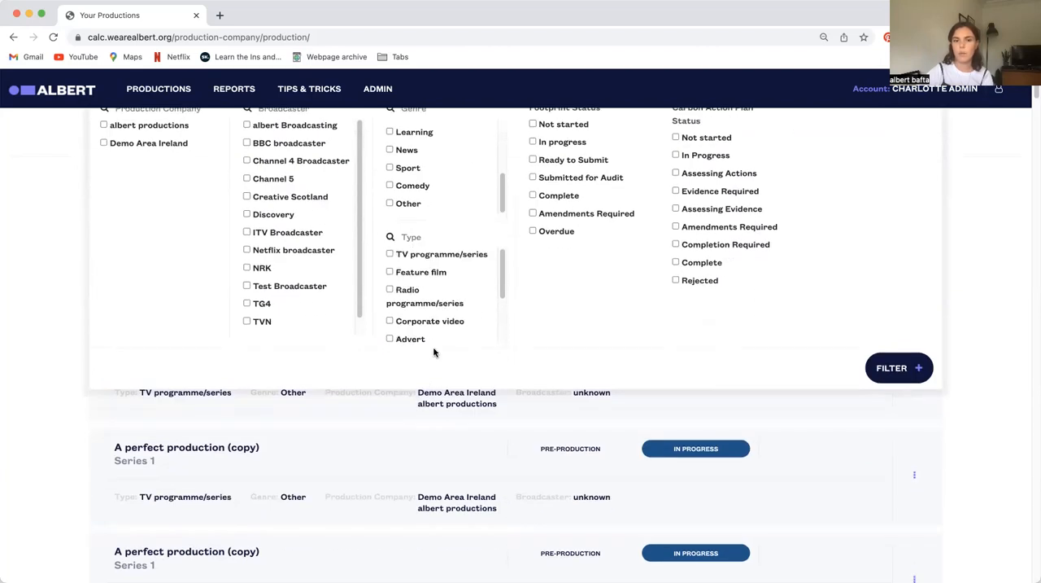
{"action": "scroll", "coordinate": [466, 379], "scroll_direction": "up", "scroll_amount": 1}
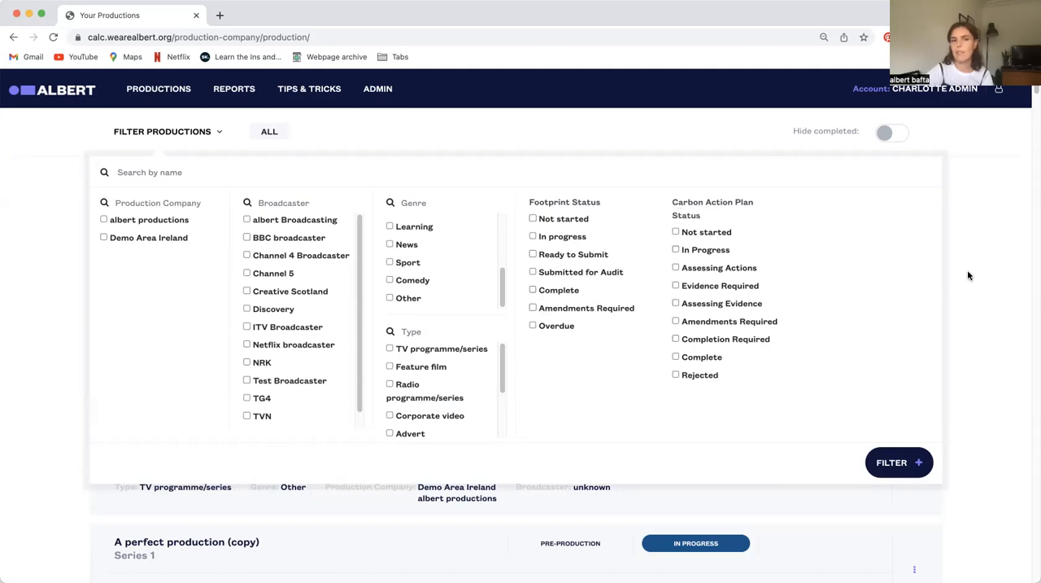
{"action": "left_click", "coordinate": [995, 284]}
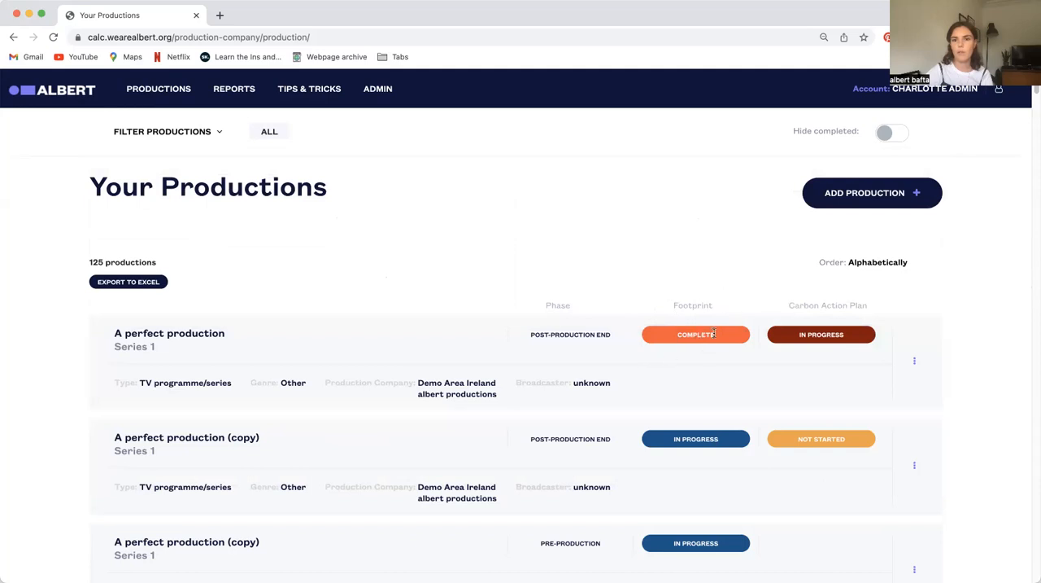
Look through the productions list and check which actions are available for the production "A perfect production"
{"action": "scroll", "coordinate": [699, 480], "scroll_direction": "down", "scroll_amount": 5}
{"action": "scroll", "coordinate": [698, 395], "scroll_direction": "down", "scroll_amount": 7}
{"action": "scroll", "coordinate": [800, 472], "scroll_direction": "up", "scroll_amount": 3}
{"action": "scroll", "coordinate": [867, 461], "scroll_direction": "up", "scroll_amount": 4}
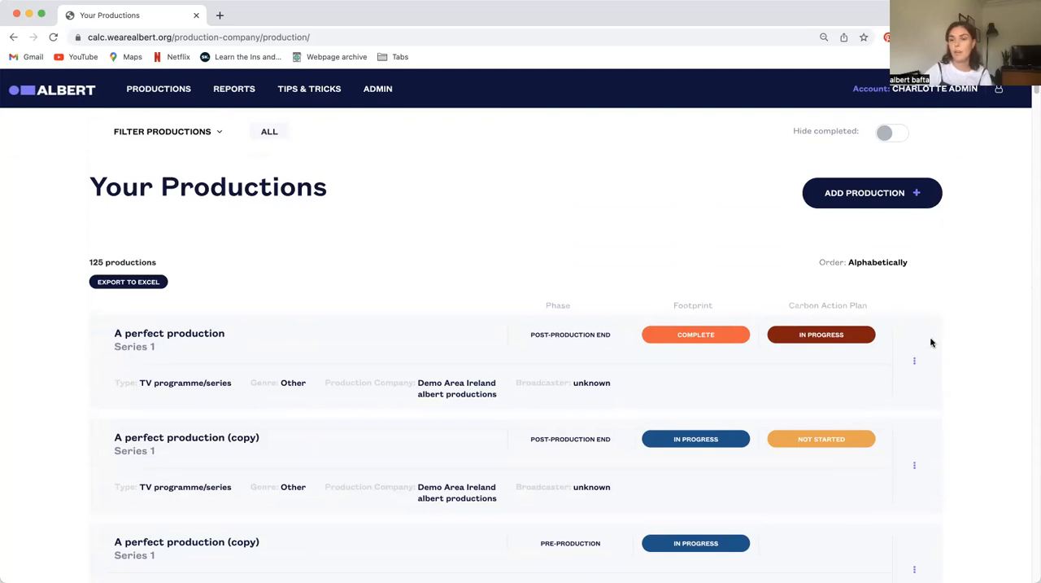
{"action": "left_click", "coordinate": [914, 364]}
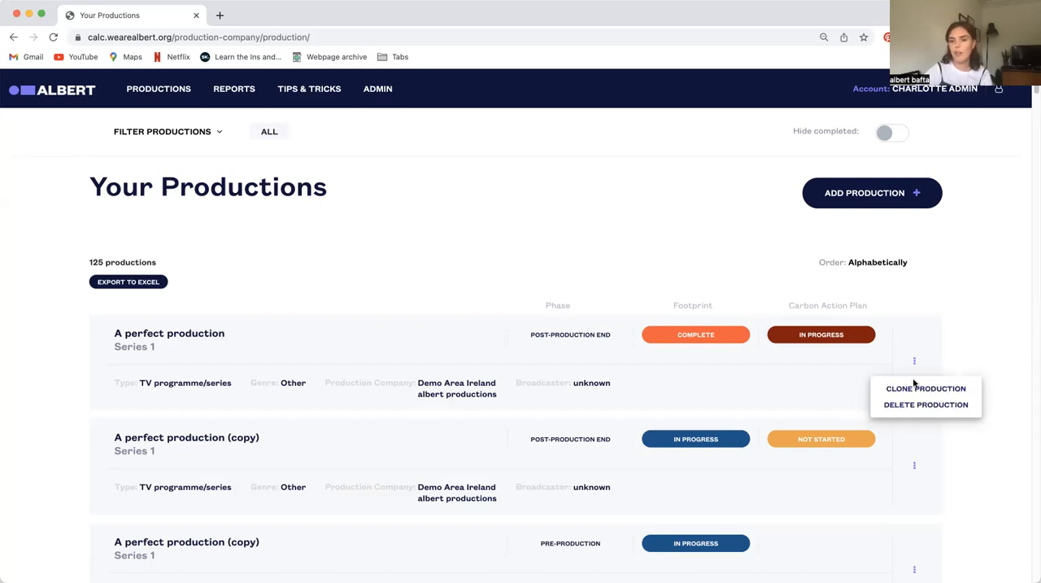
{"action": "left_click", "coordinate": [979, 321]}
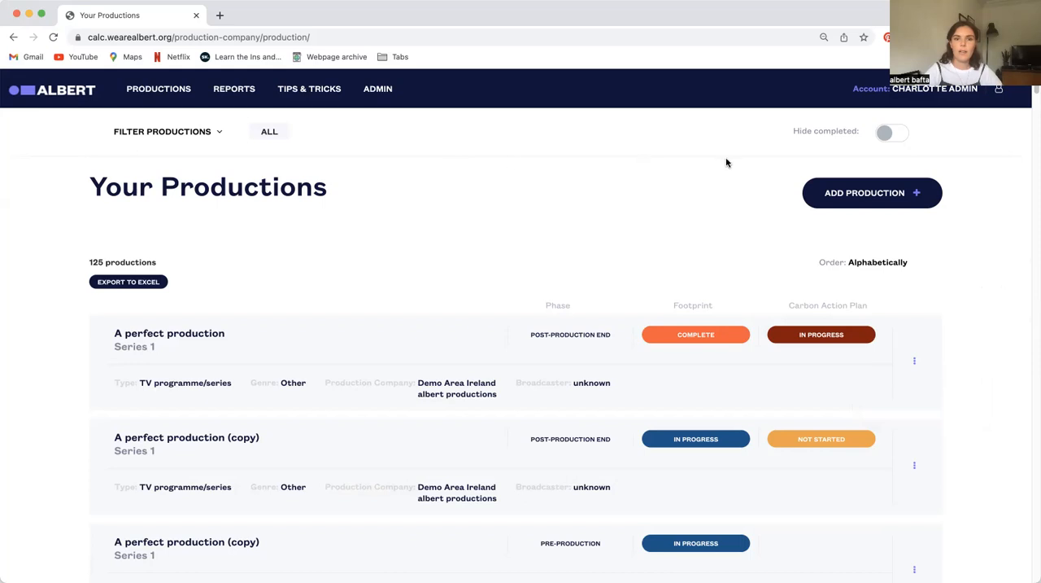
Start adding a new production and name it "New Production"
{"action": "left_click", "coordinate": [871, 194]}
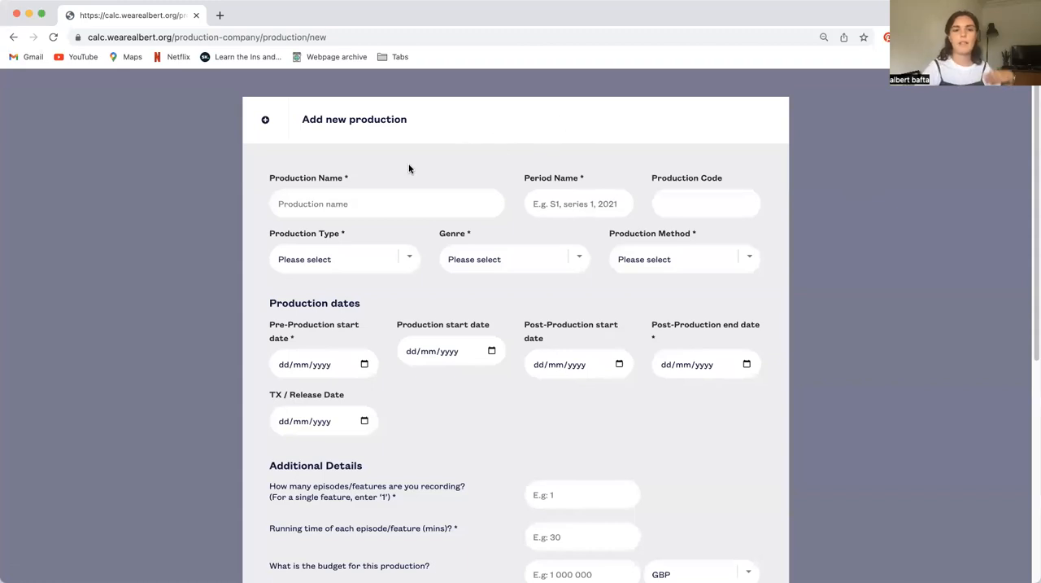
{"action": "left_click", "coordinate": [329, 210]}
{"action": "type", "text": "New Production"}
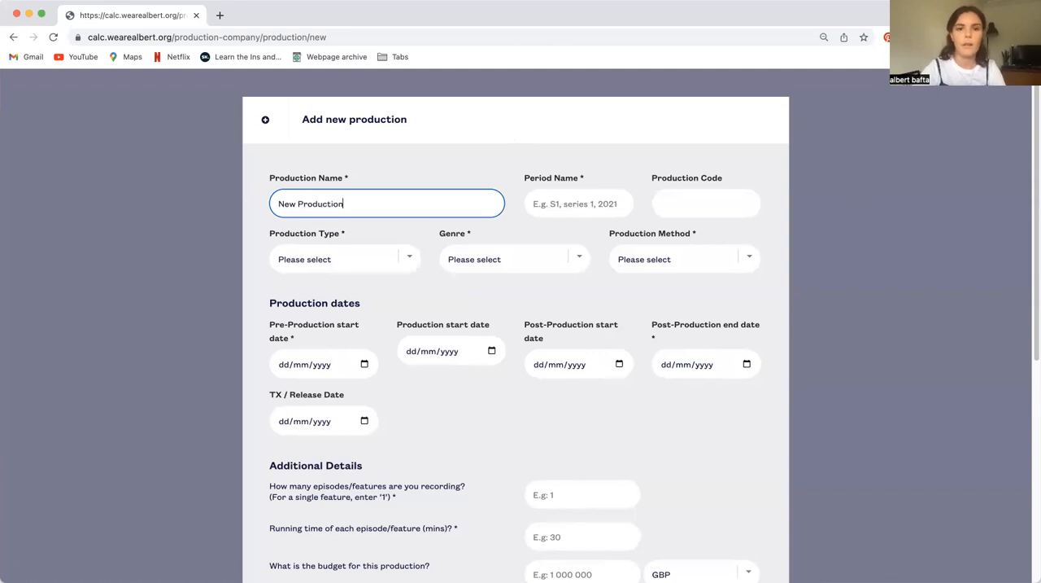
{"action": "left_click", "coordinate": [565, 209]}
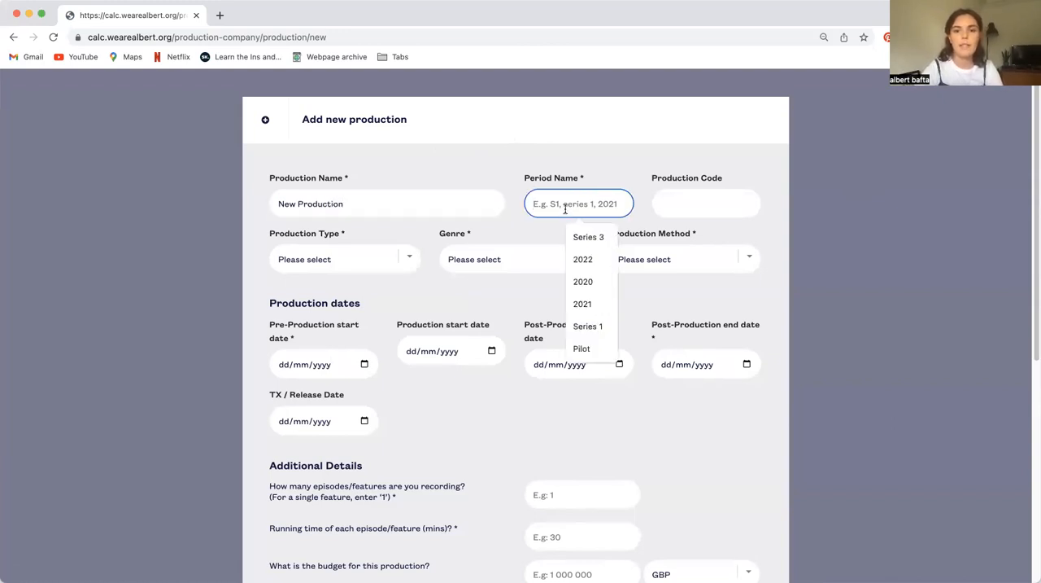
{"action": "type", "text": "202"}
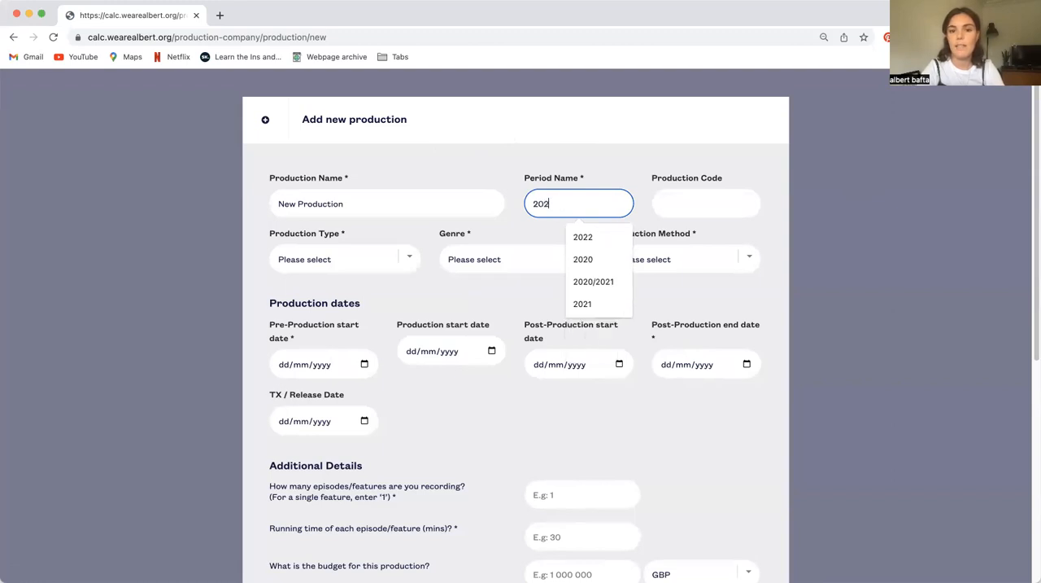
{"action": "type", "text": "2"}
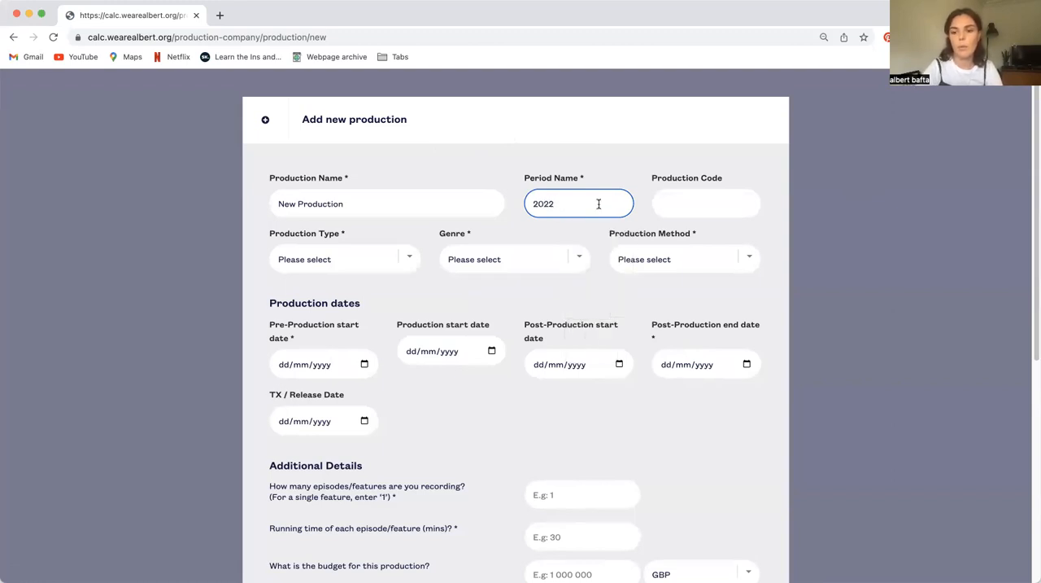
{"action": "key", "text": "BackSpace"}
{"action": "key", "text": "BackSpace"}
Set the new production's period name to "Series 1"
{"action": "type", "text": "Se"}
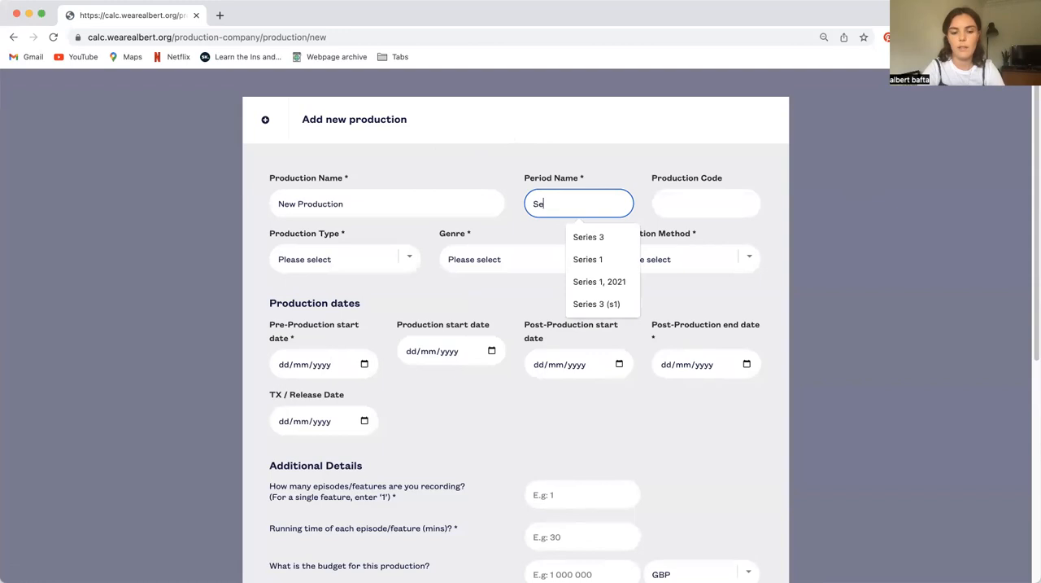
{"action": "type", "text": "ries 1"}
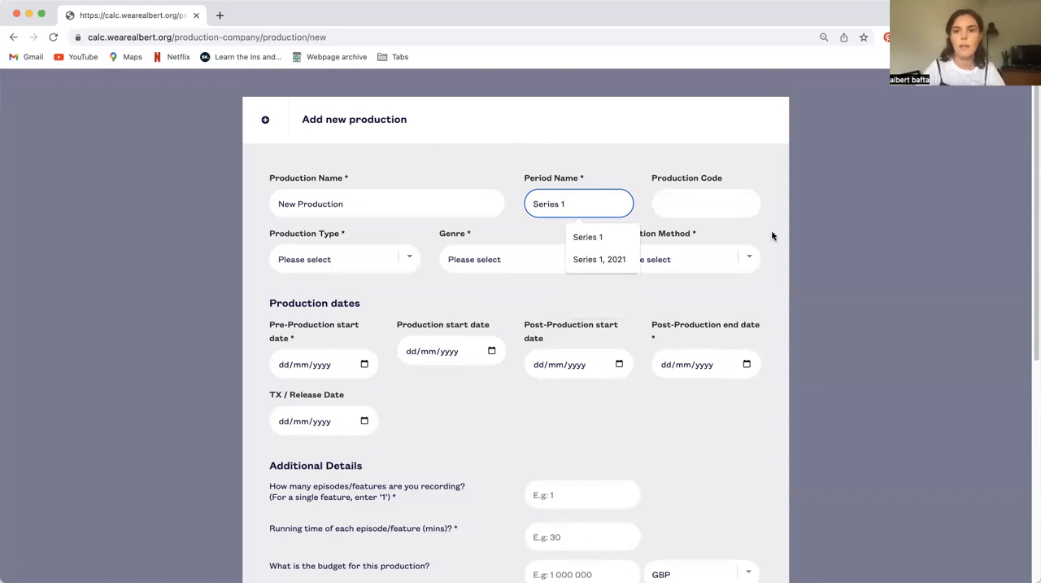
{"action": "left_click", "coordinate": [713, 205]}
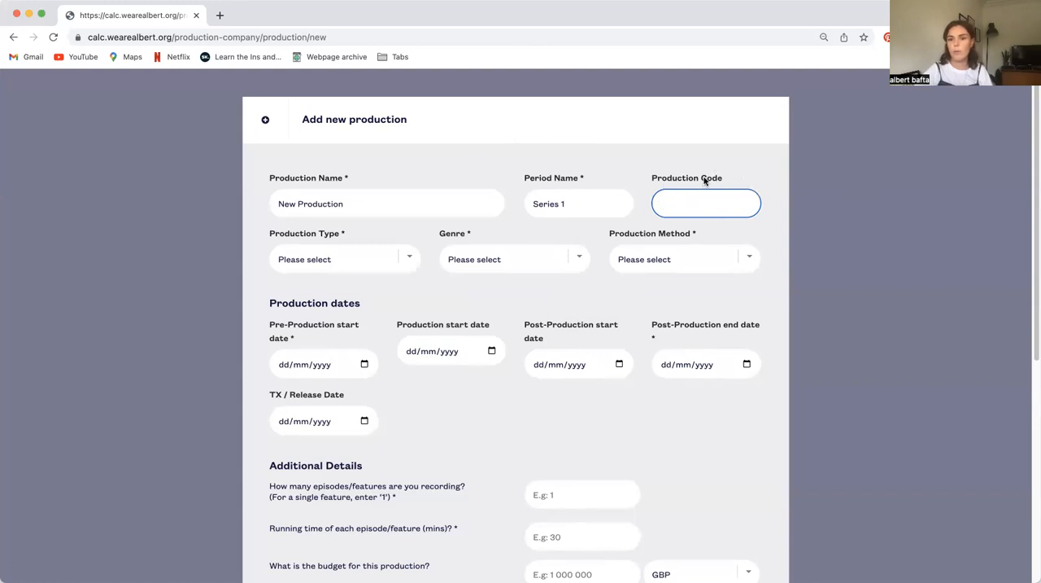
Set the production type to TV programme/series, the genre to Drama and the production method to Scripted (studio and location)
{"action": "left_click", "coordinate": [385, 260]}
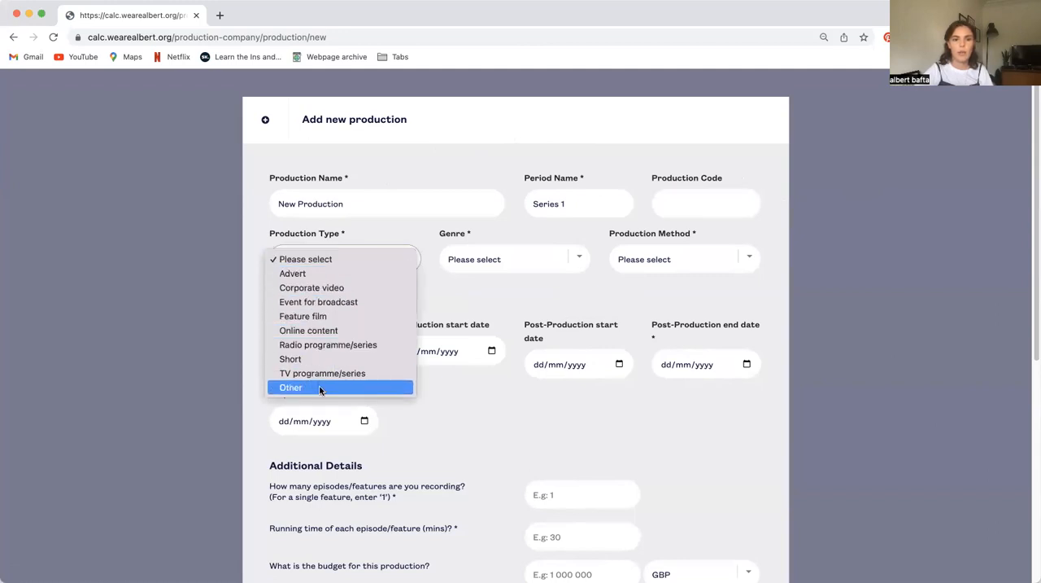
{"action": "left_click", "coordinate": [326, 372]}
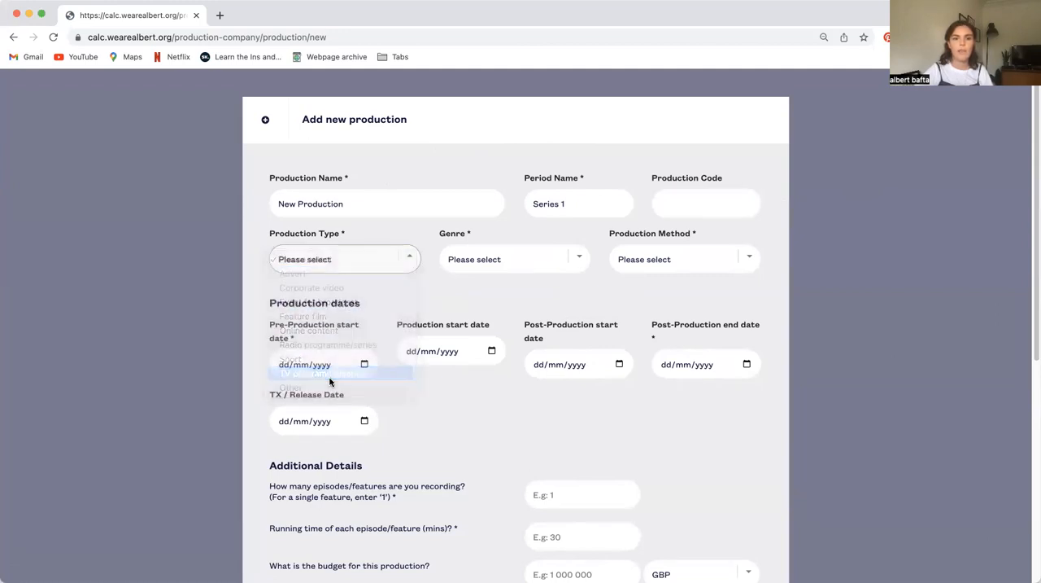
{"action": "left_click", "coordinate": [539, 259]}
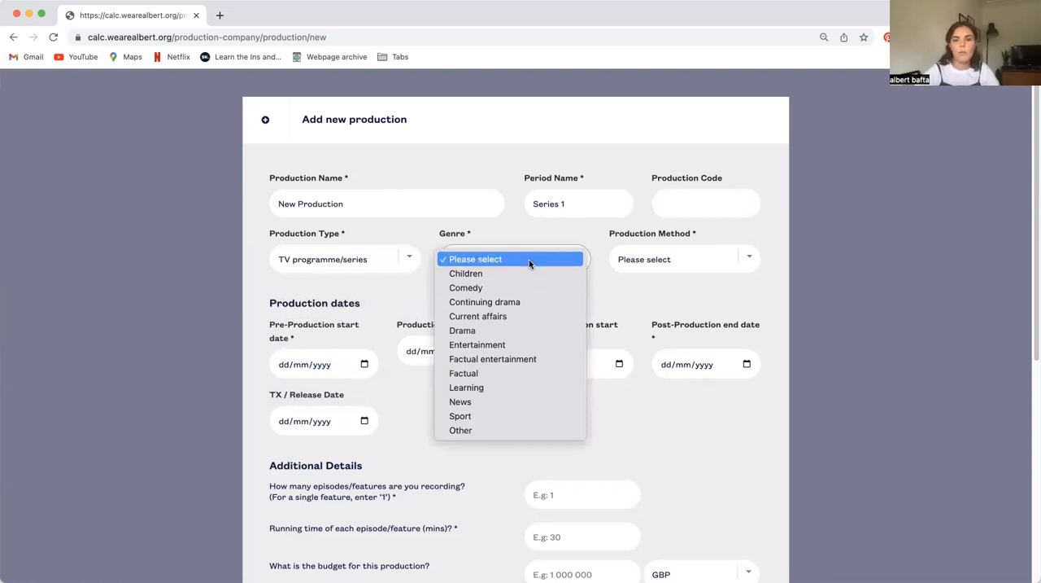
{"action": "left_click", "coordinate": [499, 331]}
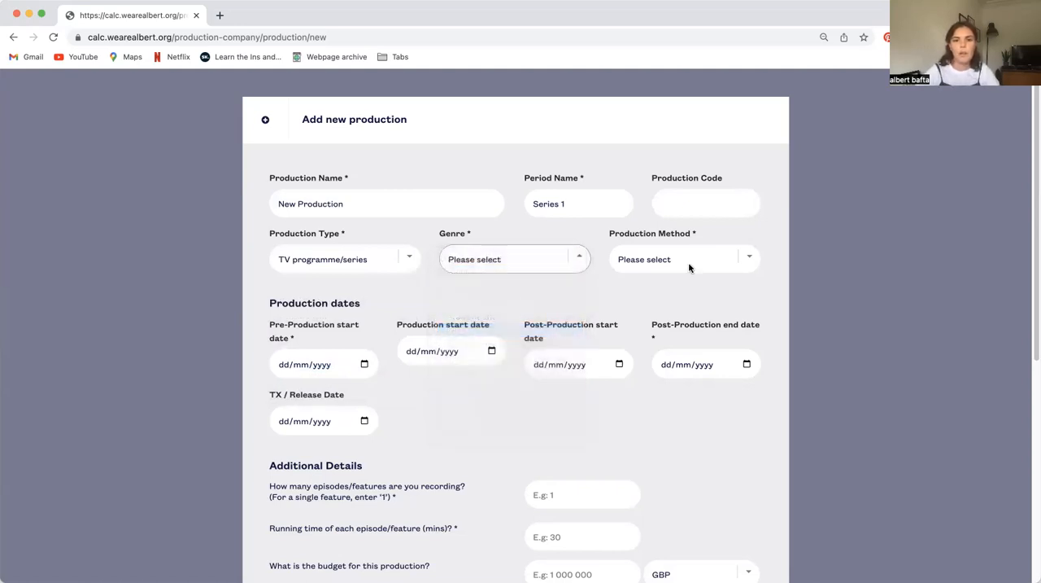
{"action": "left_click", "coordinate": [684, 257]}
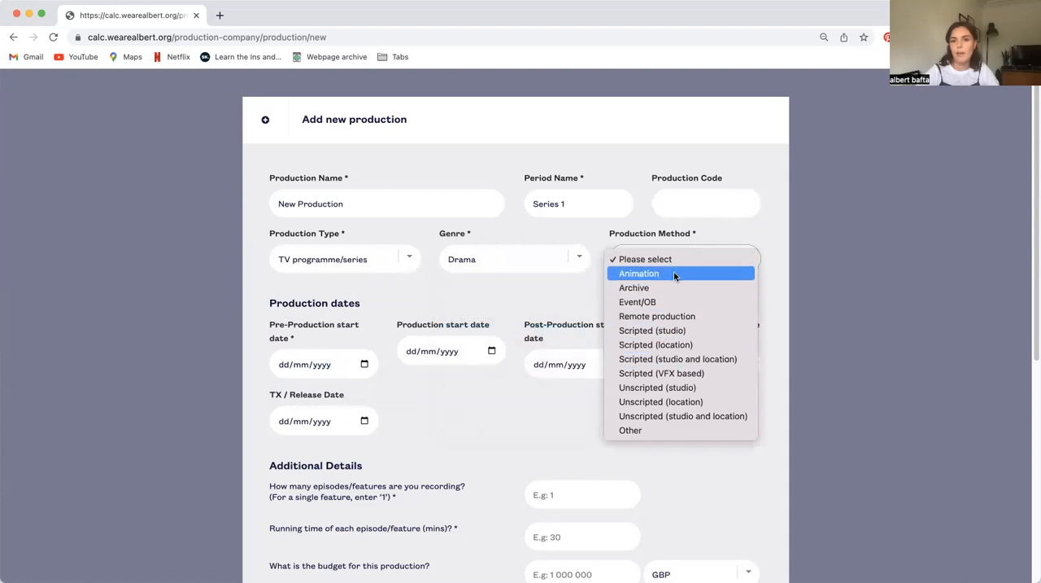
{"action": "left_click", "coordinate": [673, 358]}
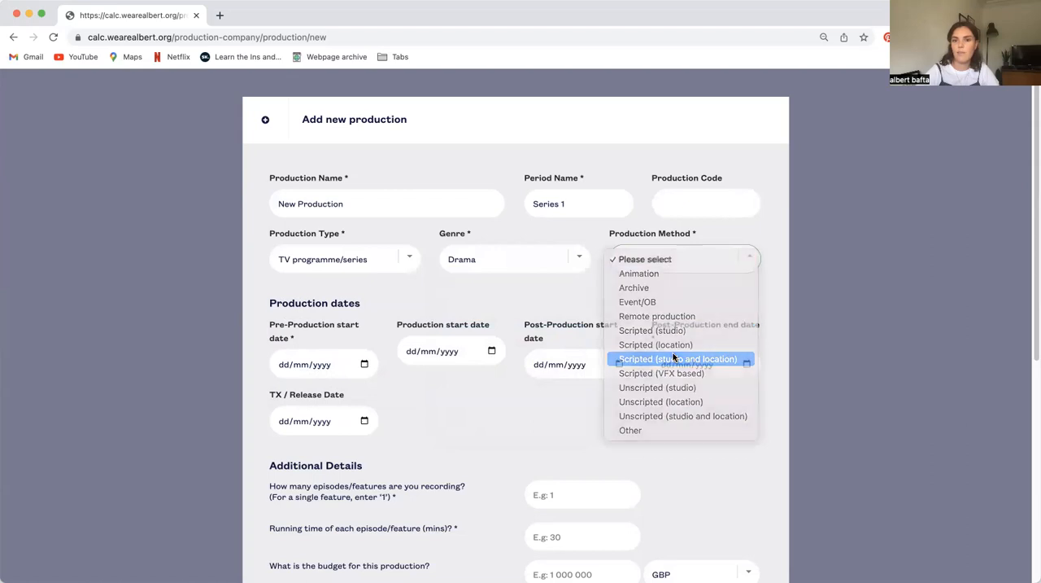
Set the pre-production start date to 02/05/2022
{"action": "left_click", "coordinate": [364, 364]}
{"action": "scroll", "coordinate": [391, 327], "scroll_direction": "down", "scroll_amount": 1}
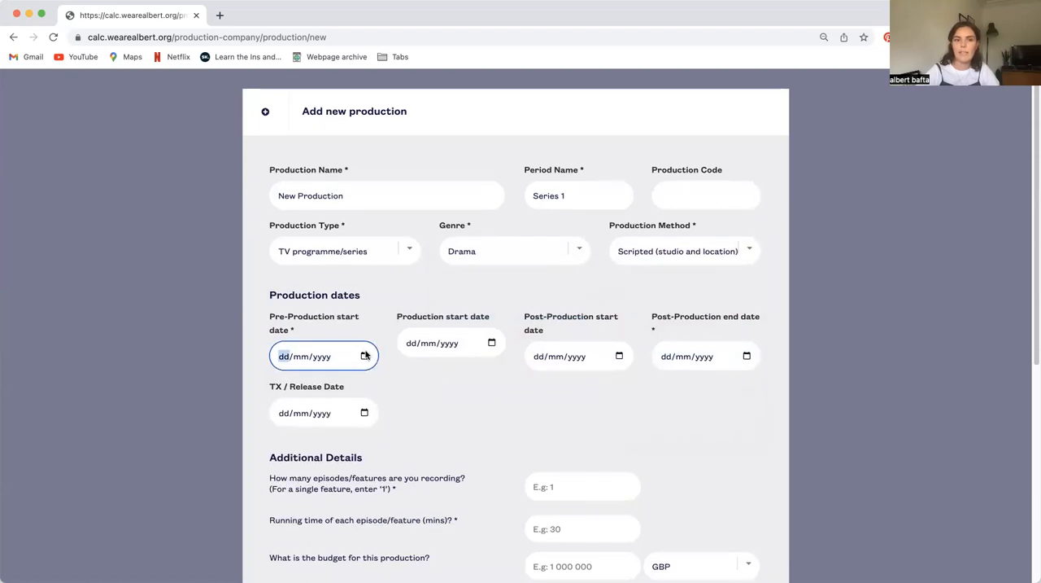
{"action": "left_click", "coordinate": [365, 356]}
{"action": "left_click", "coordinate": [358, 384]}
{"action": "left_click", "coordinate": [358, 383]}
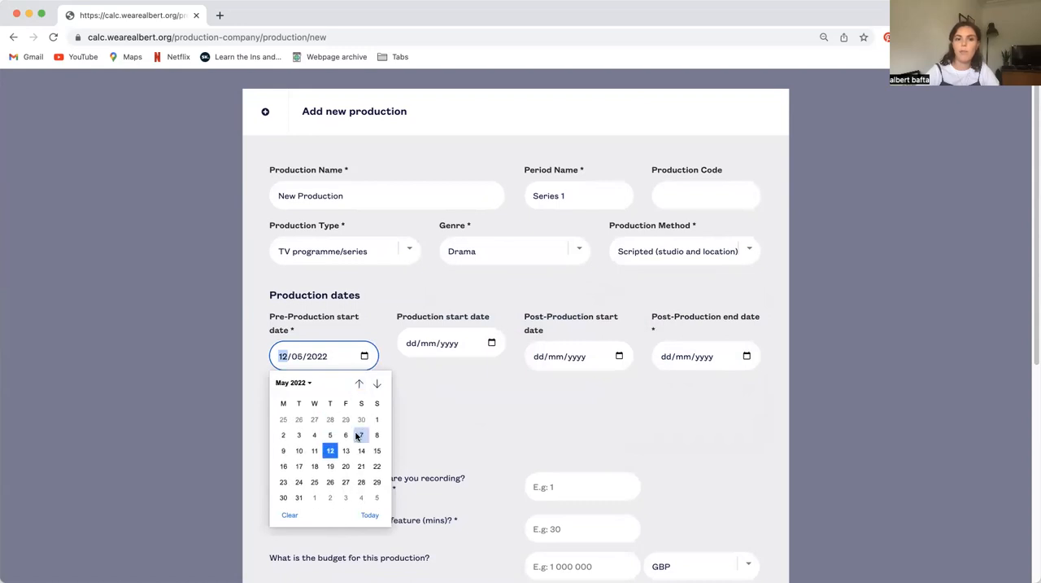
{"action": "left_click", "coordinate": [283, 434]}
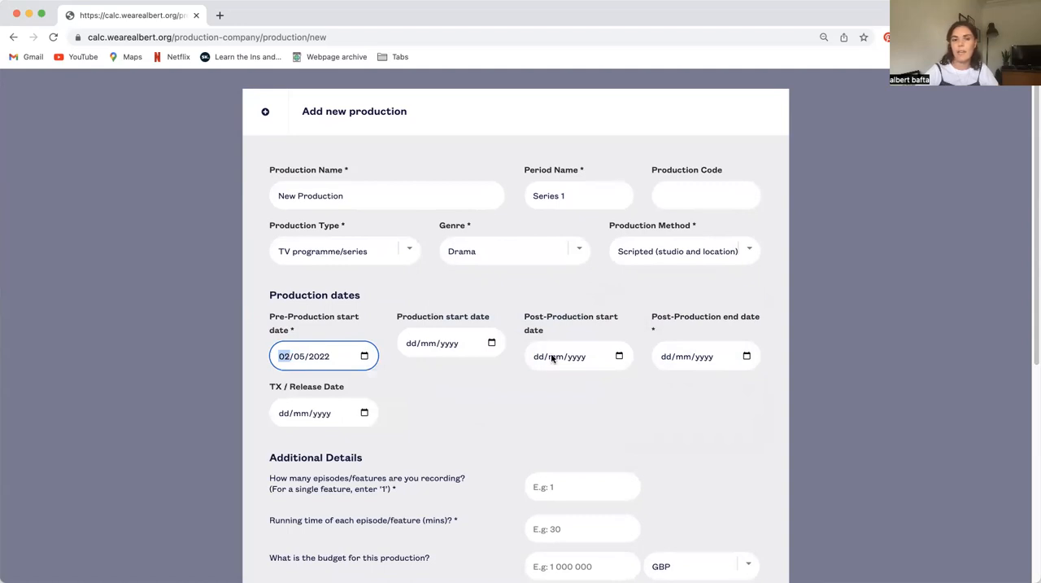
Set the post-production end date to 29/10/2022
{"action": "left_click", "coordinate": [747, 356]}
{"action": "left_click", "coordinate": [760, 384]}
{"action": "left_click", "coordinate": [760, 384]}
{"action": "left_click", "coordinate": [760, 384]}
{"action": "left_click", "coordinate": [742, 481]}
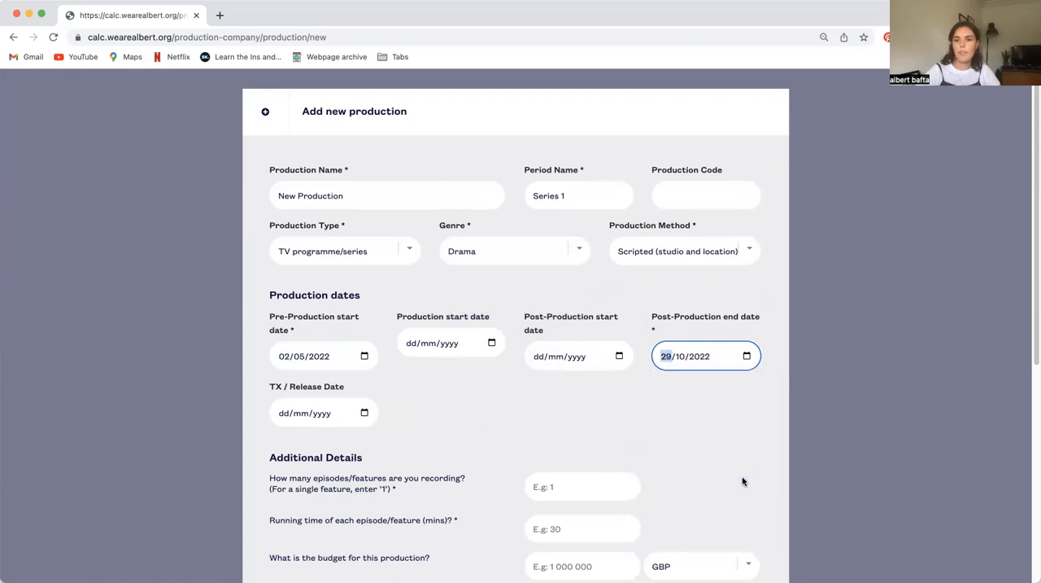
Set the production start date to 22/06/2022
{"action": "left_click", "coordinate": [664, 403]}
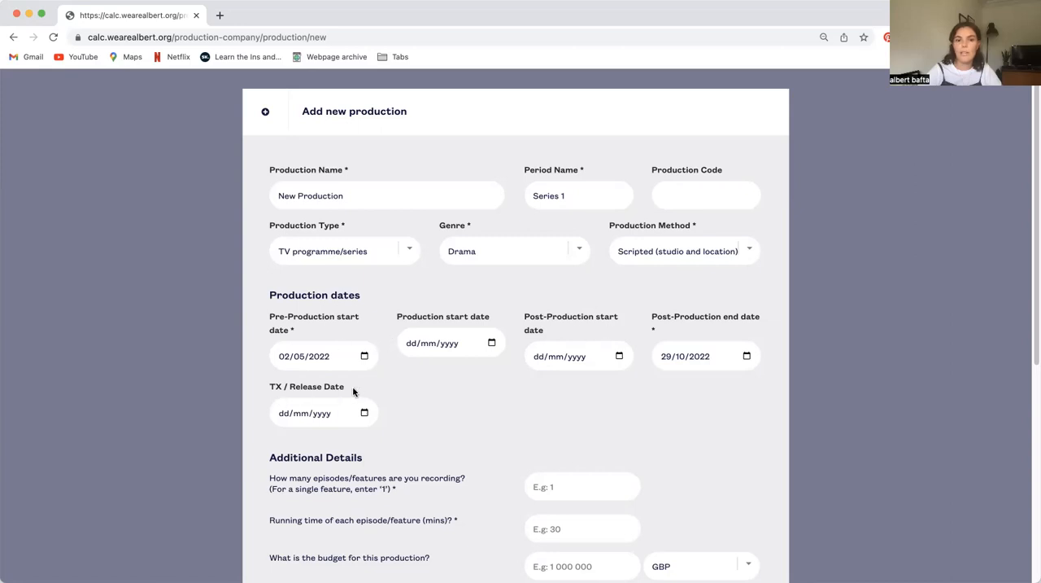
{"action": "left_click", "coordinate": [492, 343]}
{"action": "left_click", "coordinate": [486, 371]}
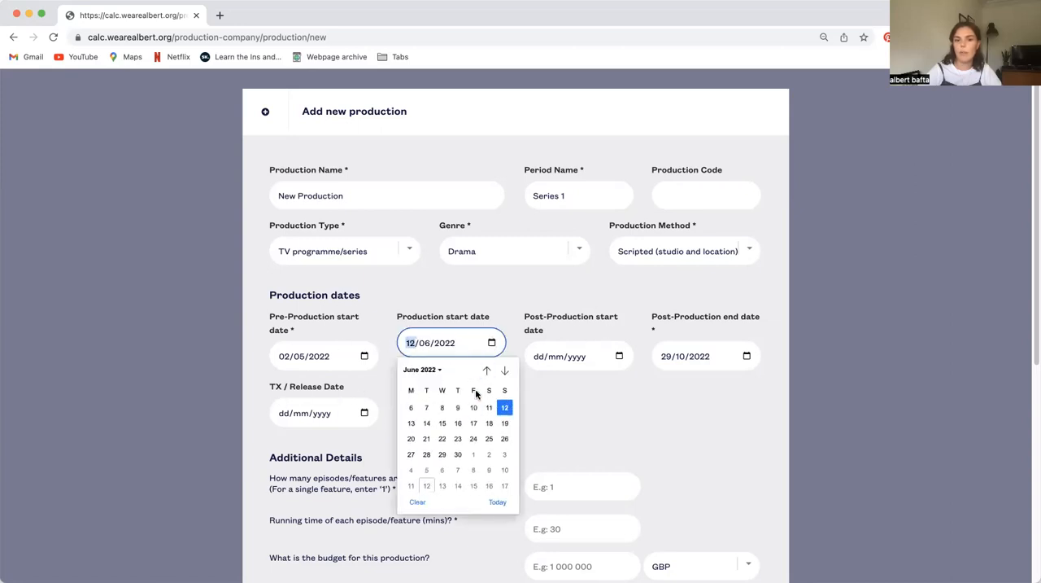
{"action": "left_click", "coordinate": [442, 453]}
Set the post-production start date to 08/09/2022
{"action": "left_click", "coordinate": [618, 356]}
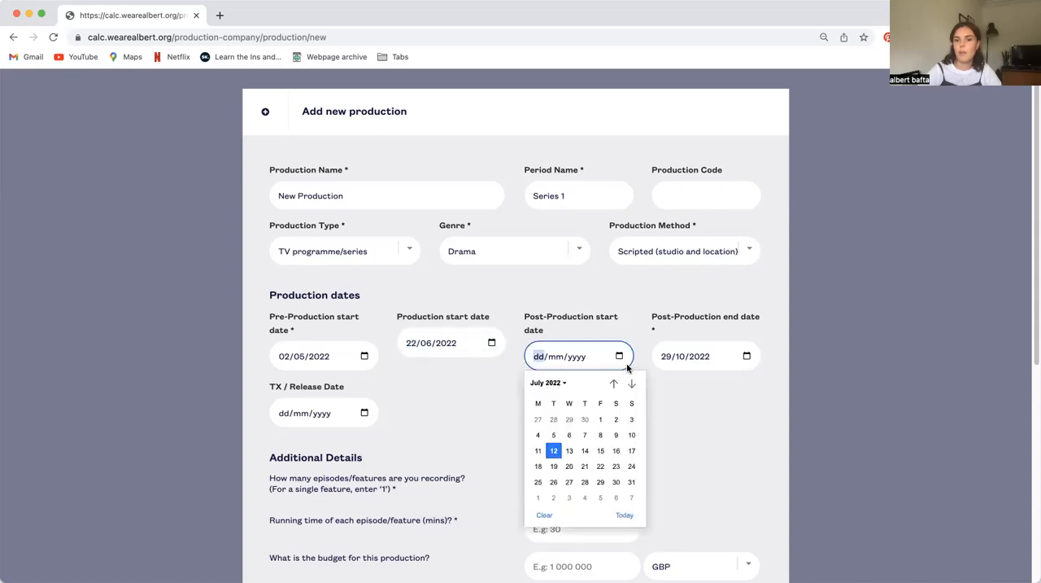
{"action": "left_click", "coordinate": [632, 383]}
{"action": "left_click", "coordinate": [631, 383]}
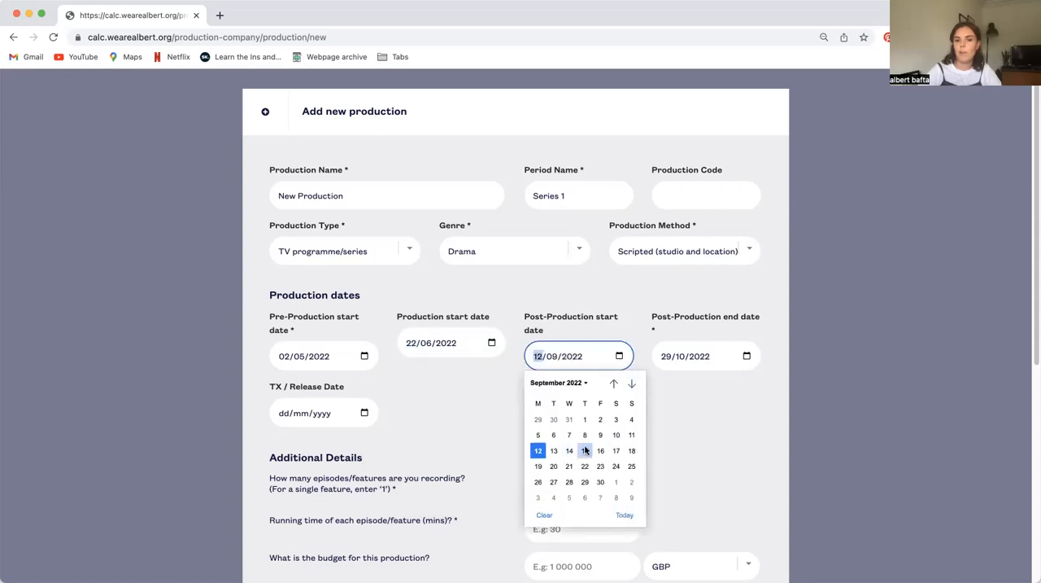
{"action": "left_click", "coordinate": [585, 445]}
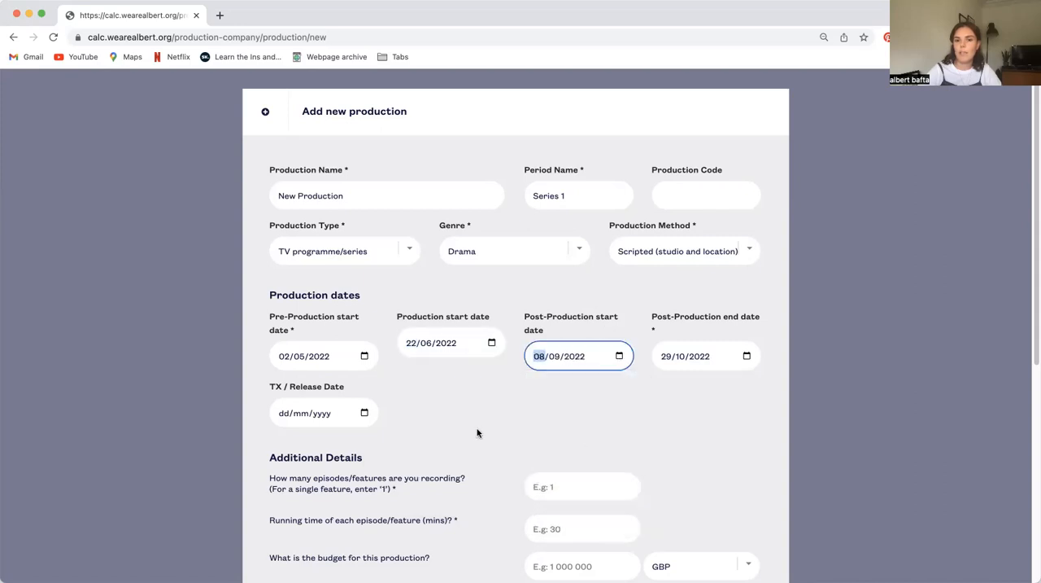
Set the TX / release date to 30/10/2022
{"action": "left_click", "coordinate": [364, 412]}
{"action": "left_click", "coordinate": [377, 441]}
{"action": "left_click", "coordinate": [377, 440]}
{"action": "left_click", "coordinate": [376, 441]}
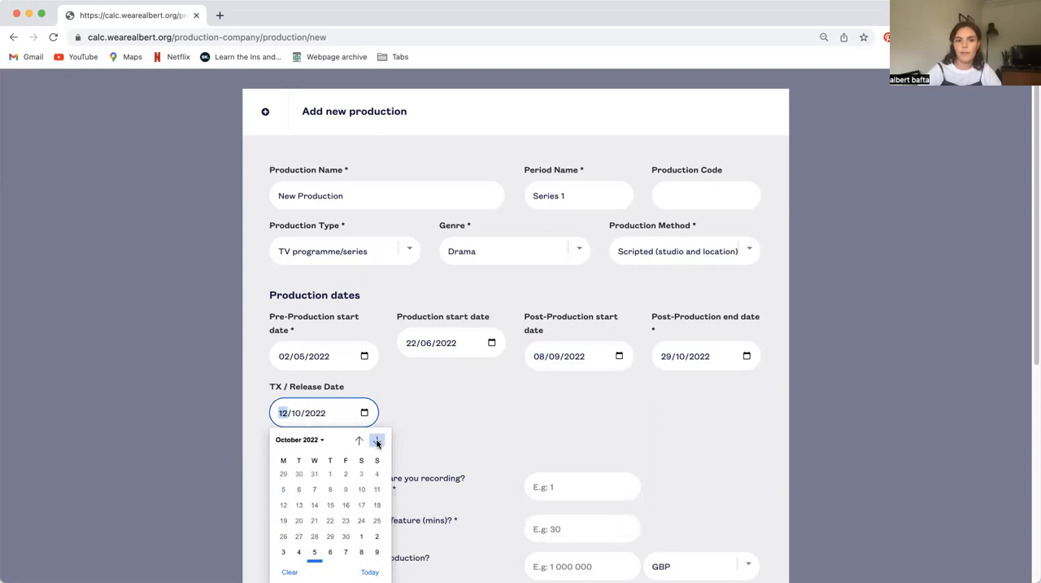
{"action": "left_click", "coordinate": [377, 538]}
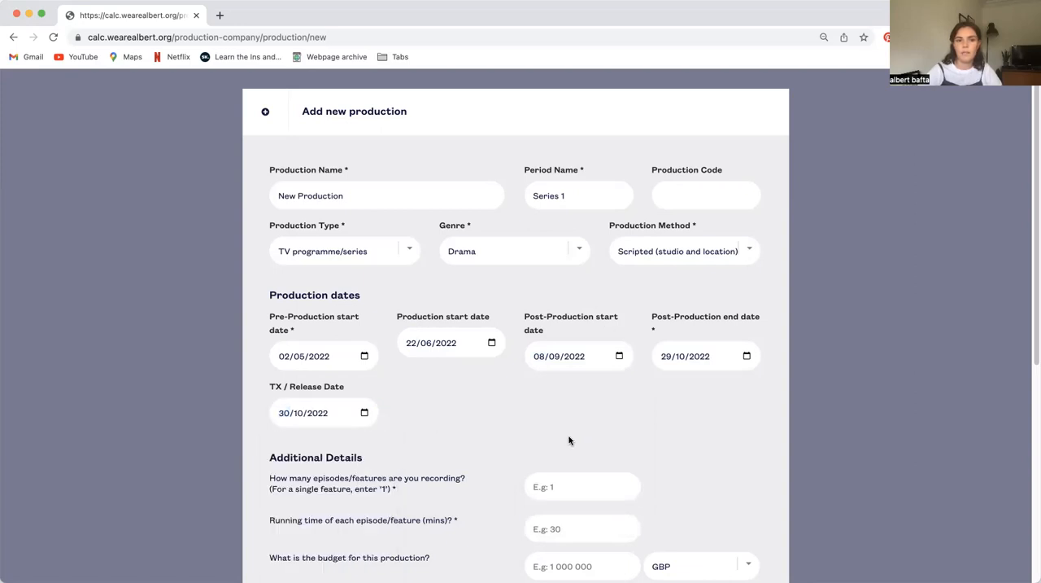
Set the number of episodes to 4 and the running time of each episode to 45 minutes
{"action": "scroll", "coordinate": [625, 395], "scroll_direction": "down", "scroll_amount": 3}
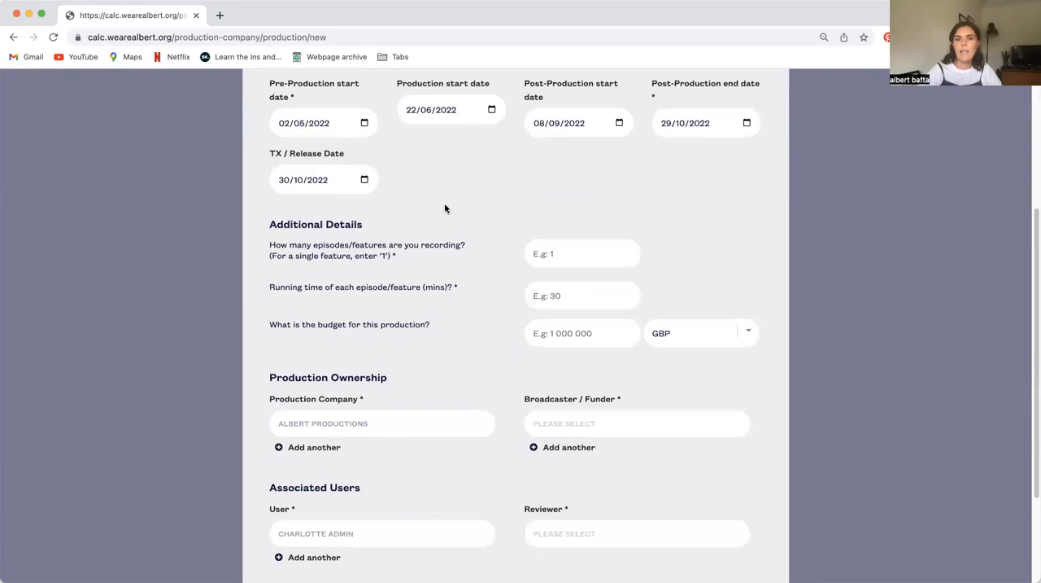
{"action": "left_click", "coordinate": [556, 256]}
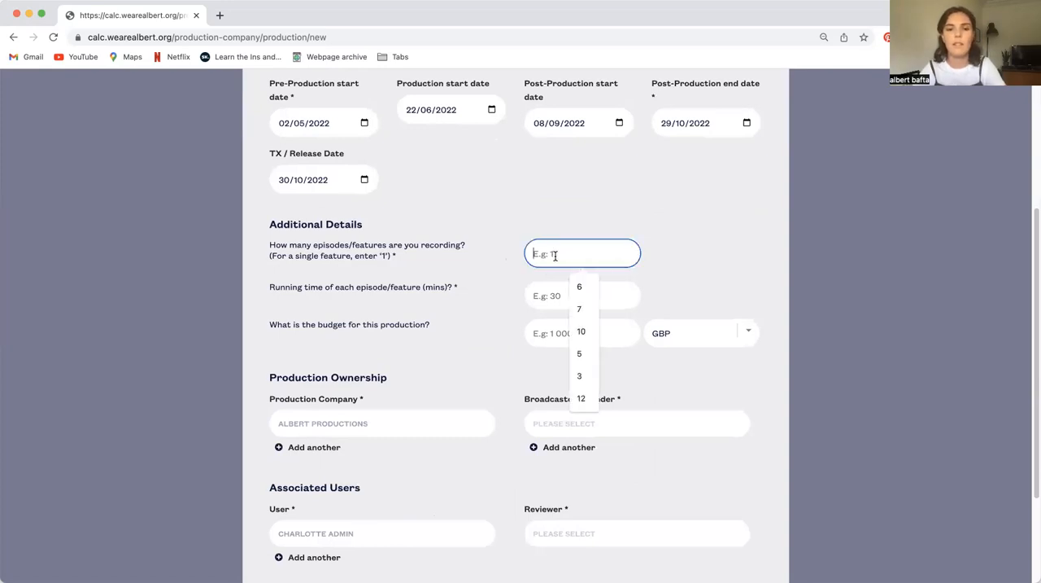
{"action": "type", "text": "4"}
{"action": "left_click", "coordinate": [567, 294]}
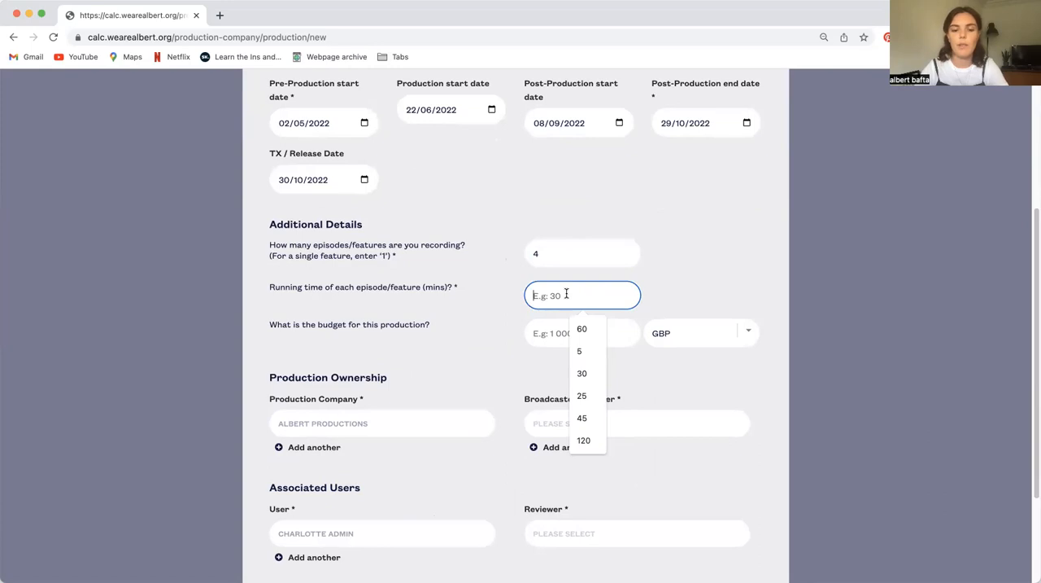
{"action": "type", "text": "45"}
{"action": "left_click", "coordinate": [707, 261]}
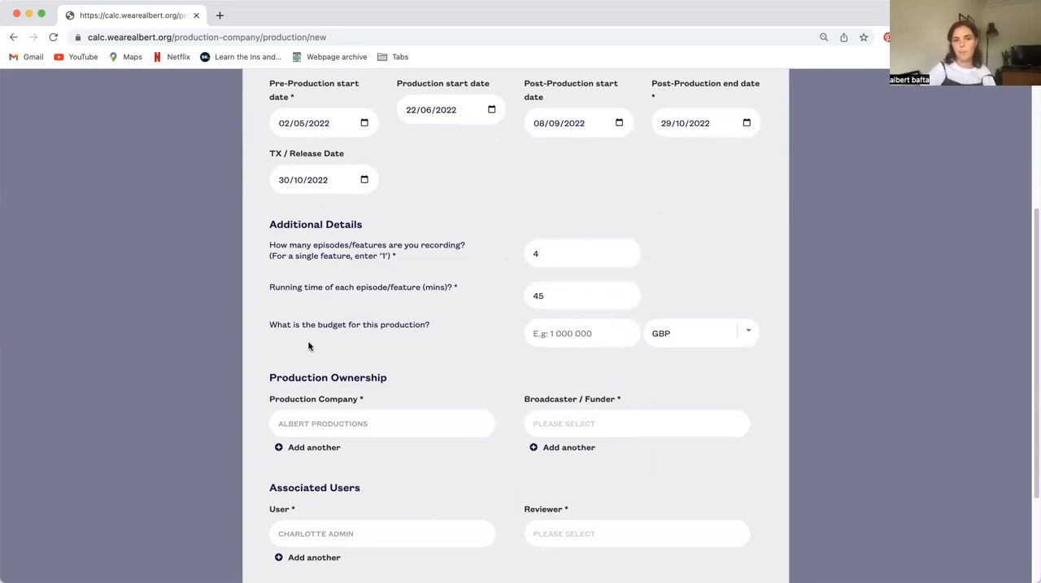
Set the production budget to 600000 with GBP as the currency
{"action": "left_click", "coordinate": [557, 336]}
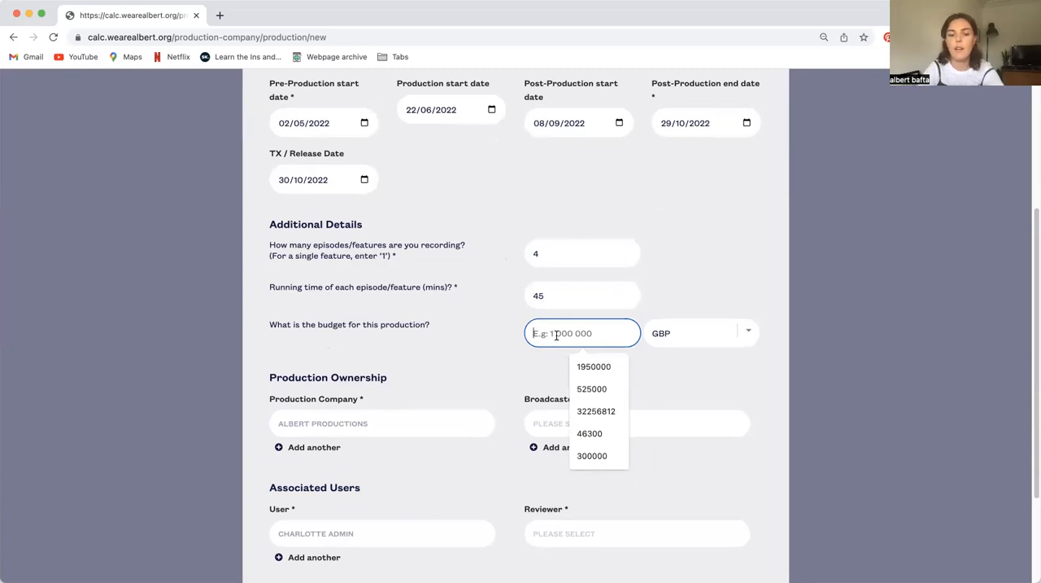
{"action": "type", "text": "600000"}
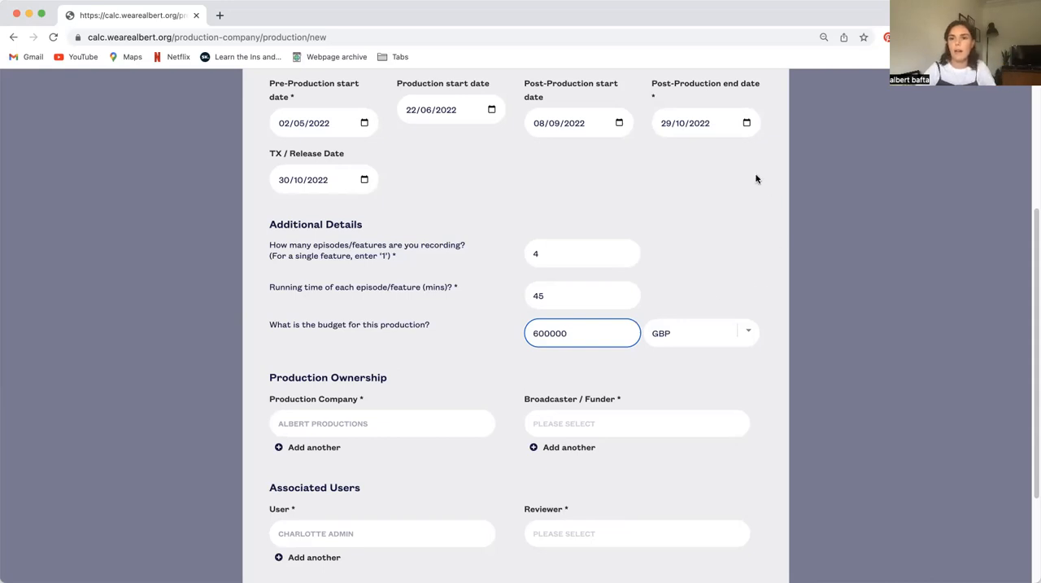
{"action": "left_click", "coordinate": [730, 340]}
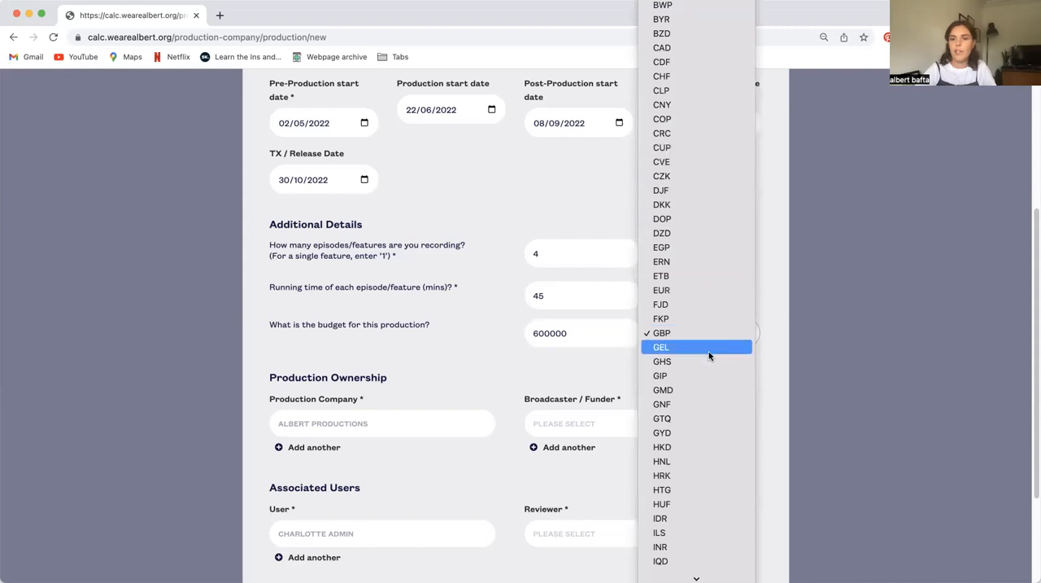
{"action": "left_click", "coordinate": [676, 333]}
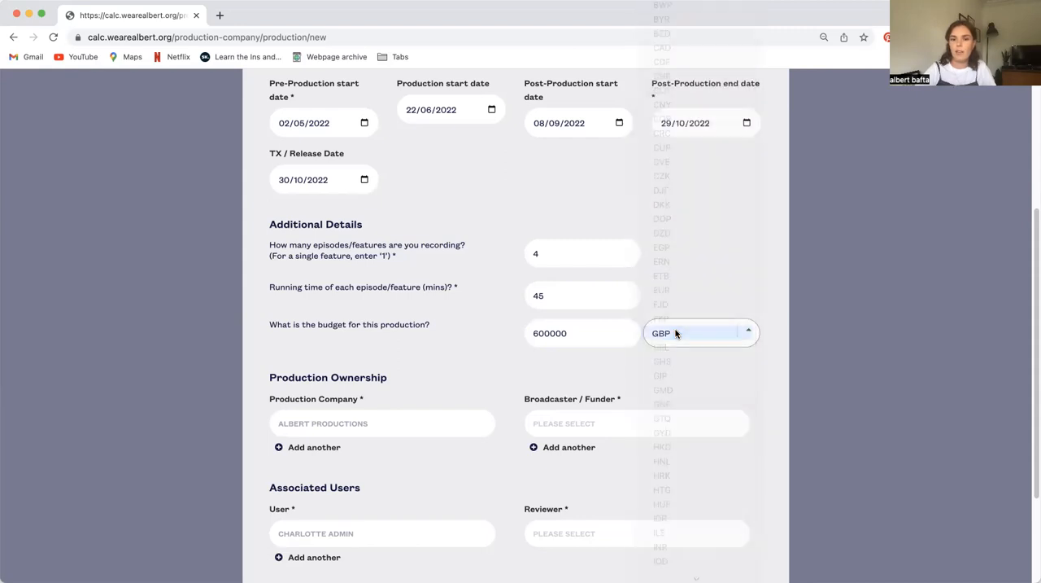
Add an extra production company entry under Production Ownership and remove it again
{"action": "scroll", "coordinate": [385, 356], "scroll_direction": "down", "scroll_amount": 2}
{"action": "scroll", "coordinate": [385, 355], "scroll_direction": "down", "scroll_amount": 1}
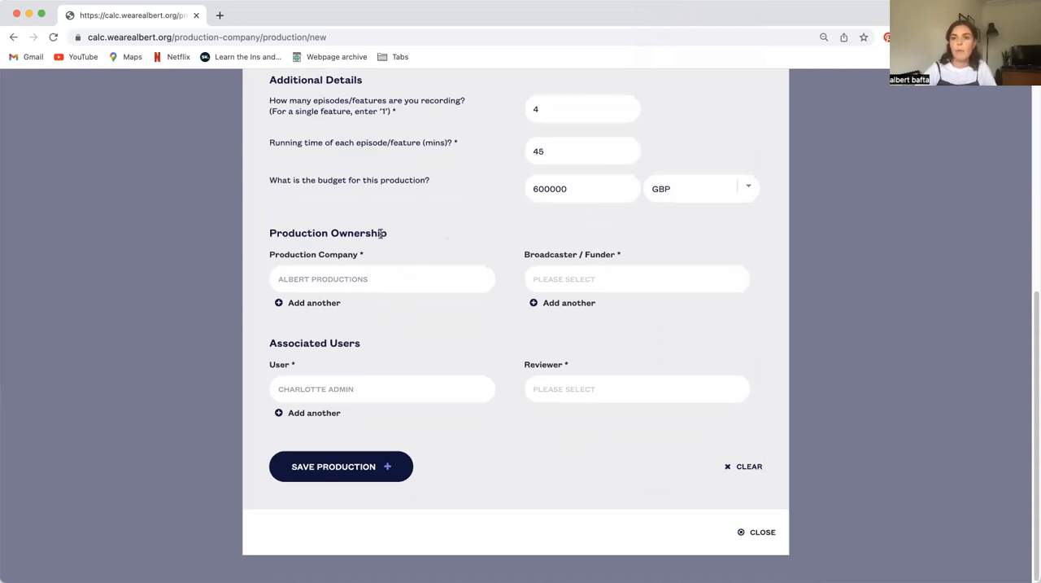
{"action": "left_click", "coordinate": [314, 303]}
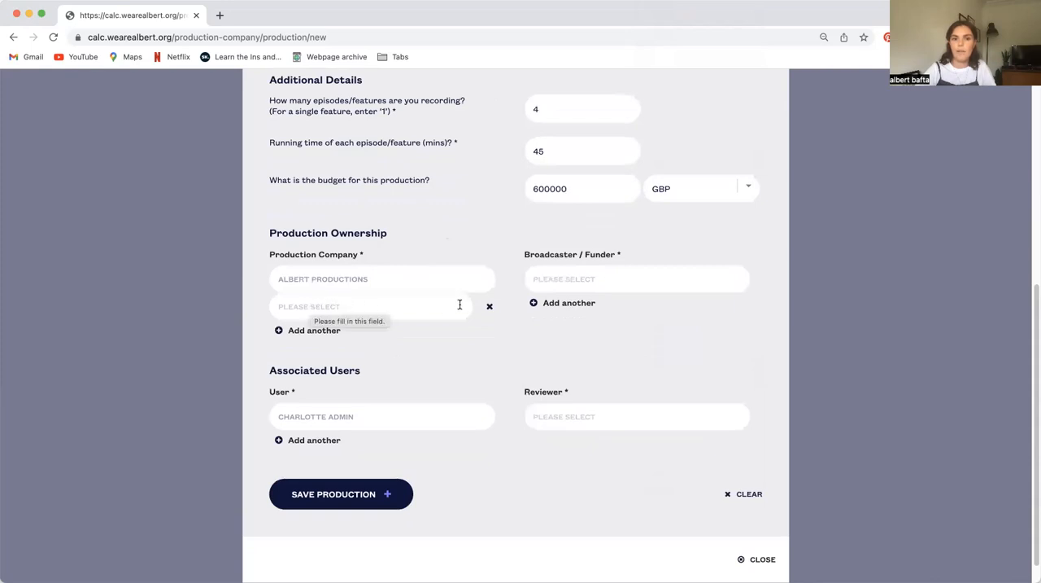
{"action": "left_click", "coordinate": [489, 306]}
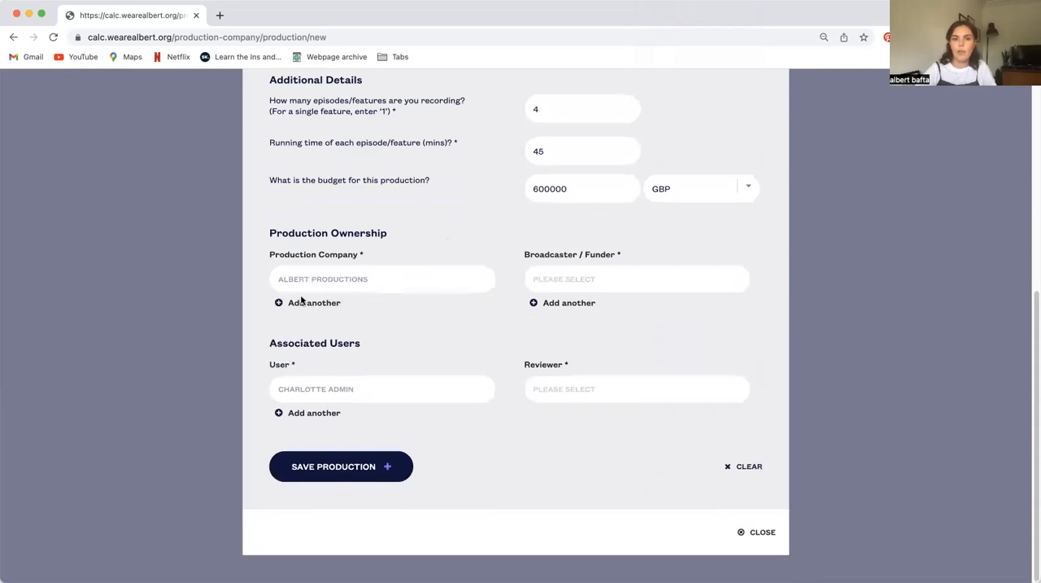
Search the broadcaster / funder options for SKY and for BBC
{"action": "left_click", "coordinate": [574, 282]}
{"action": "type", "text": "SKY"}
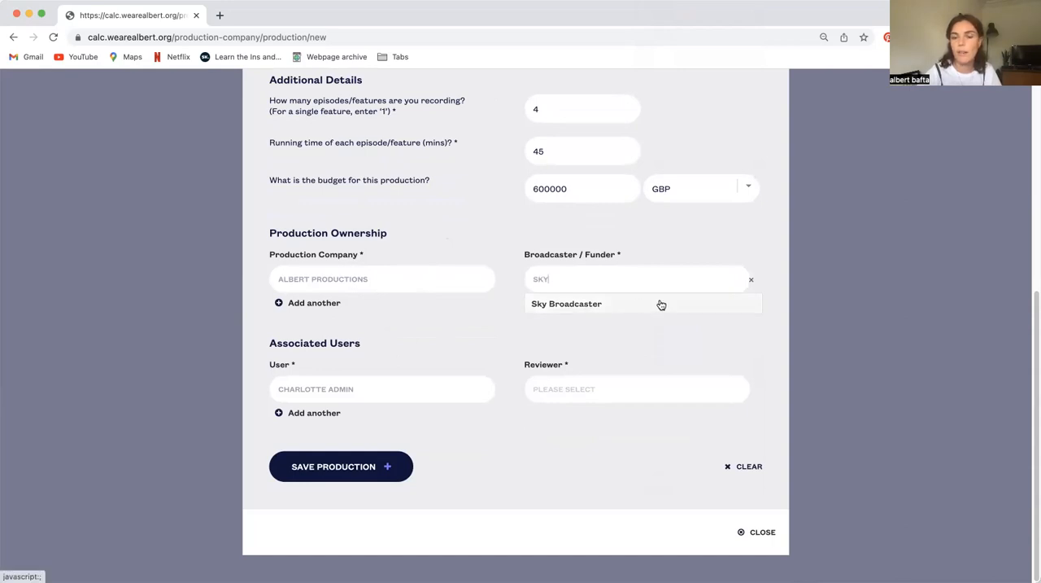
{"action": "left_click", "coordinate": [565, 280]}
{"action": "key", "text": "BackSpace"}
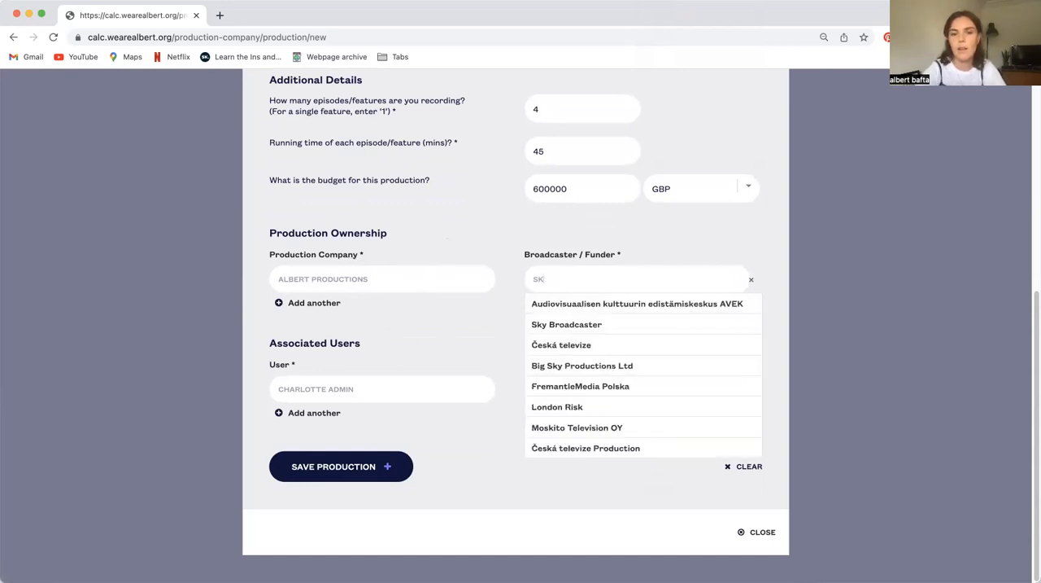
{"action": "key", "text": "BackSpace"}
{"action": "key", "text": "BackSpace"}
{"action": "type", "text": "BBC"}
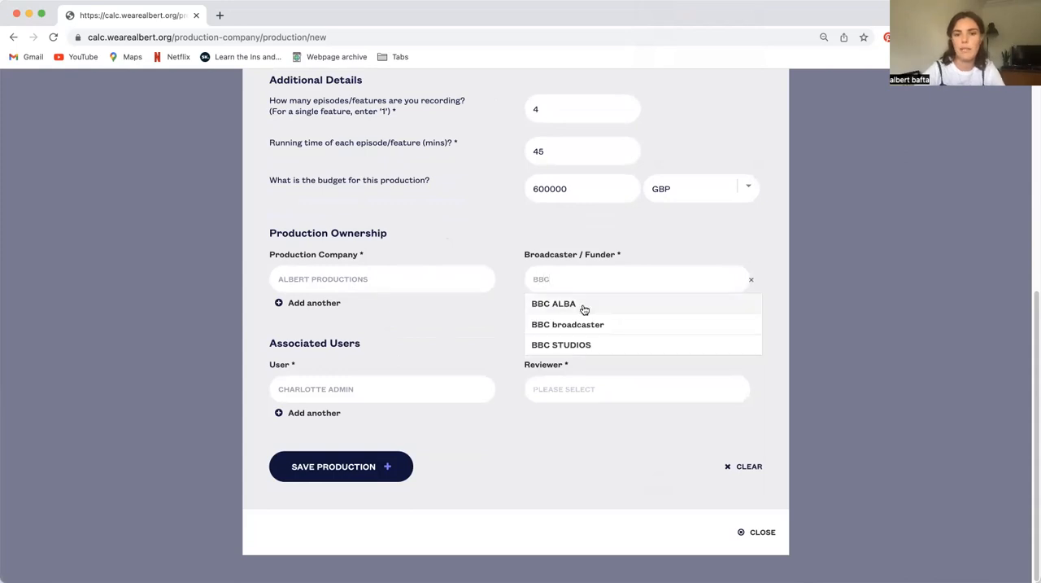
Replace the broadcaster / funder search text and choose "unknown" as the broadcaster
{"action": "left_click_drag", "start_coordinate": [579, 278], "coordinate": [533, 279]}
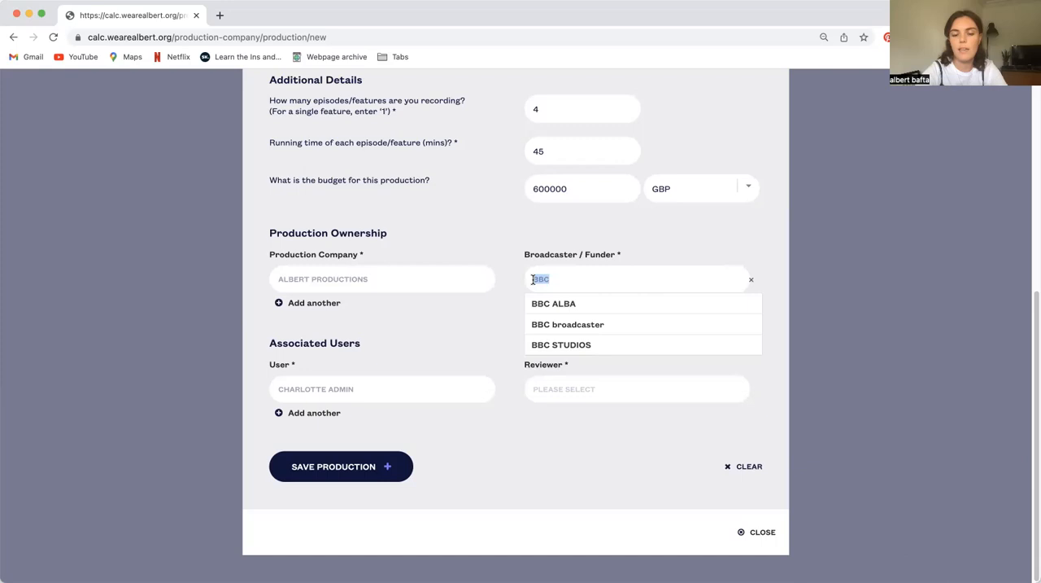
{"action": "type", "text": "HELLO"}
{"action": "key", "text": "BackSpace"}
{"action": "key", "text": "BackSpace"}
{"action": "key", "text": "BackSpace"}
{"action": "key", "text": "BackSpace"}
{"action": "key", "text": "BackSpace"}
{"action": "type", "text": "UNKNOW"}
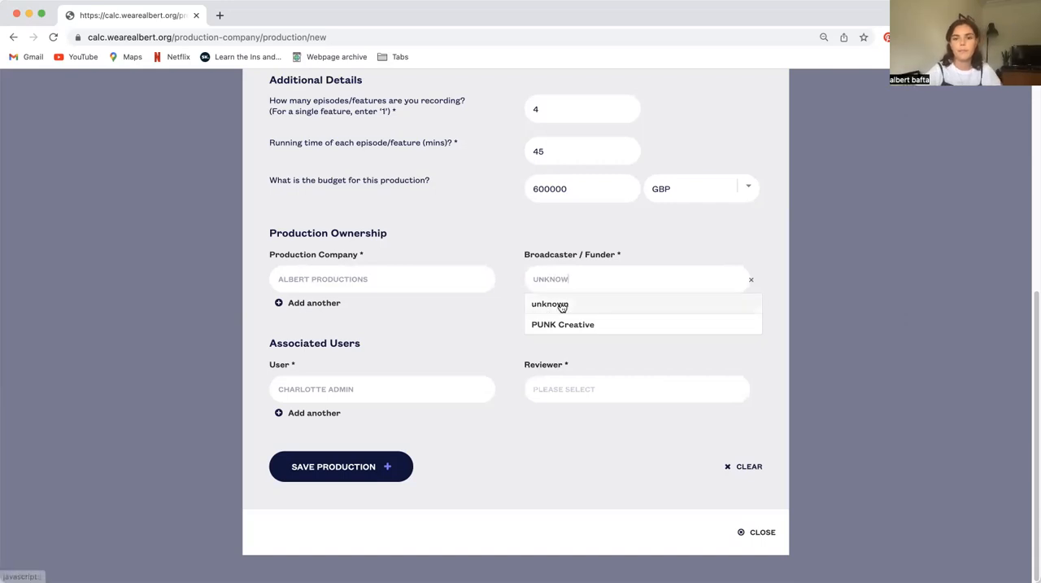
{"action": "left_click", "coordinate": [560, 302]}
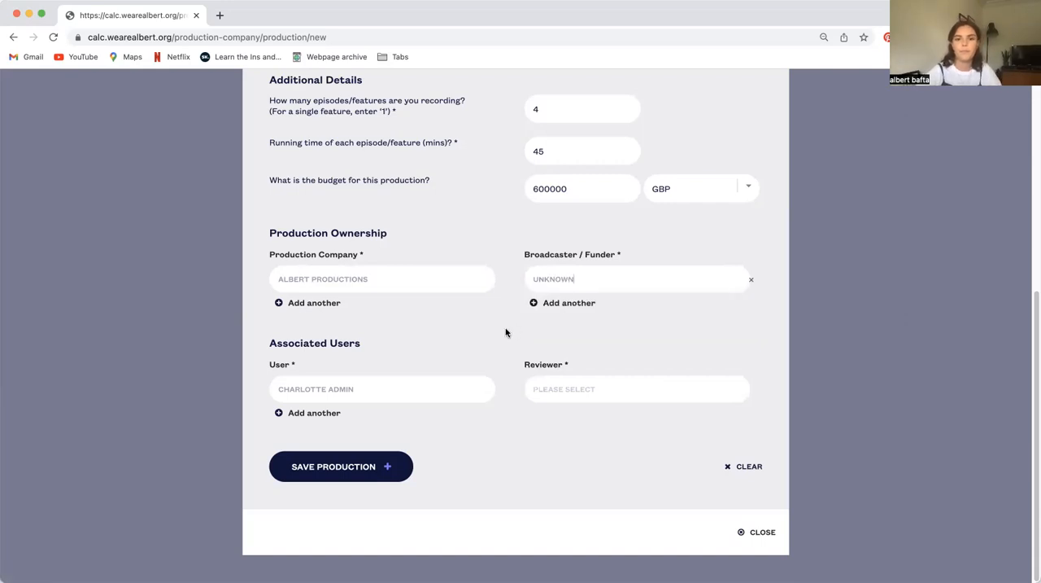
Add a second associated user by searching for the colleague's first name and selecting the matching person
{"action": "left_click", "coordinate": [304, 413]}
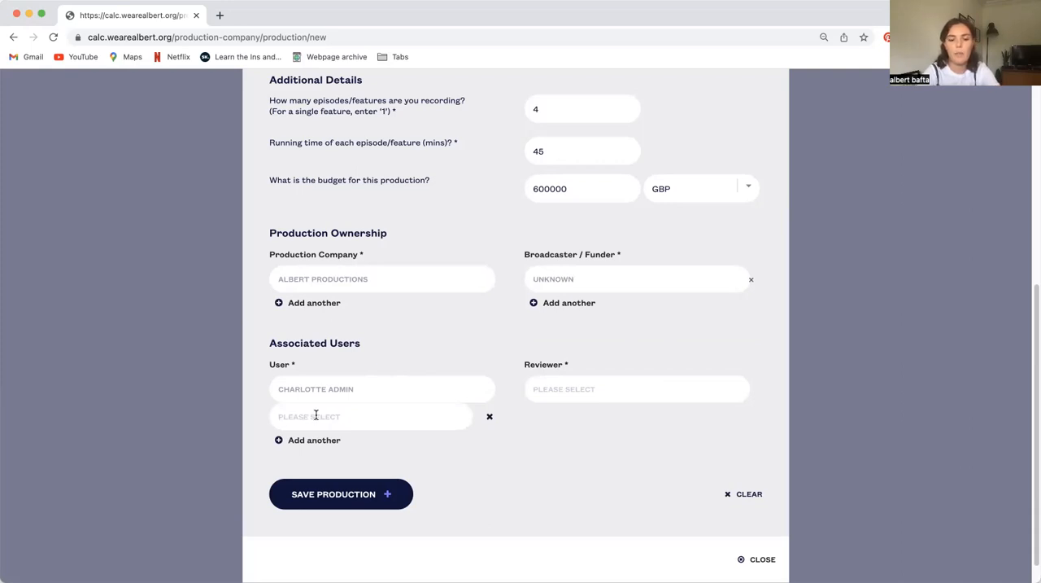
{"action": "type", "text": "daisy"}
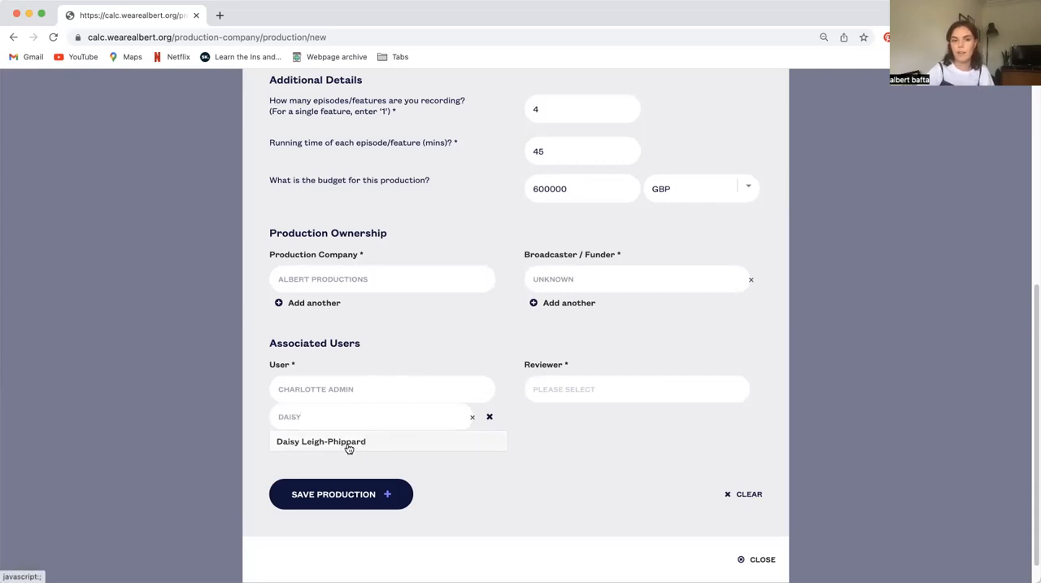
{"action": "left_click", "coordinate": [347, 443]}
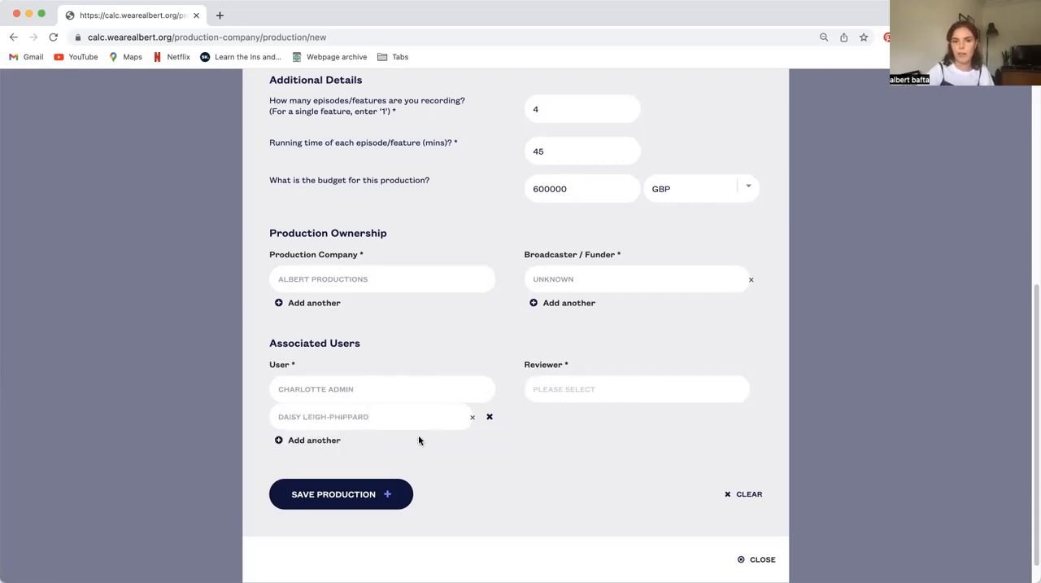
Assign the admin user as the production's reviewer and save the production
{"action": "left_click", "coordinate": [593, 393]}
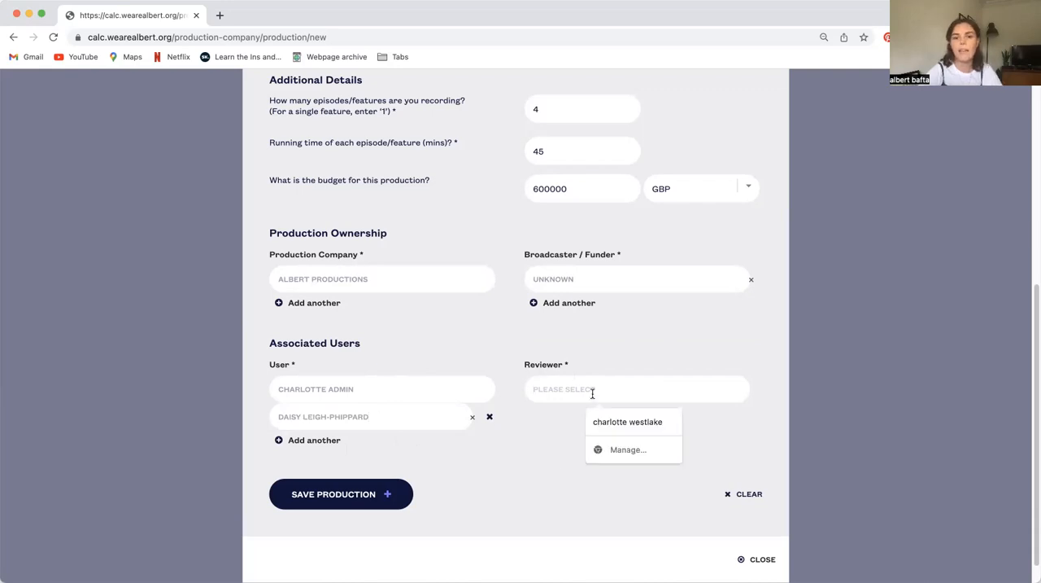
{"action": "type", "text": "char"}
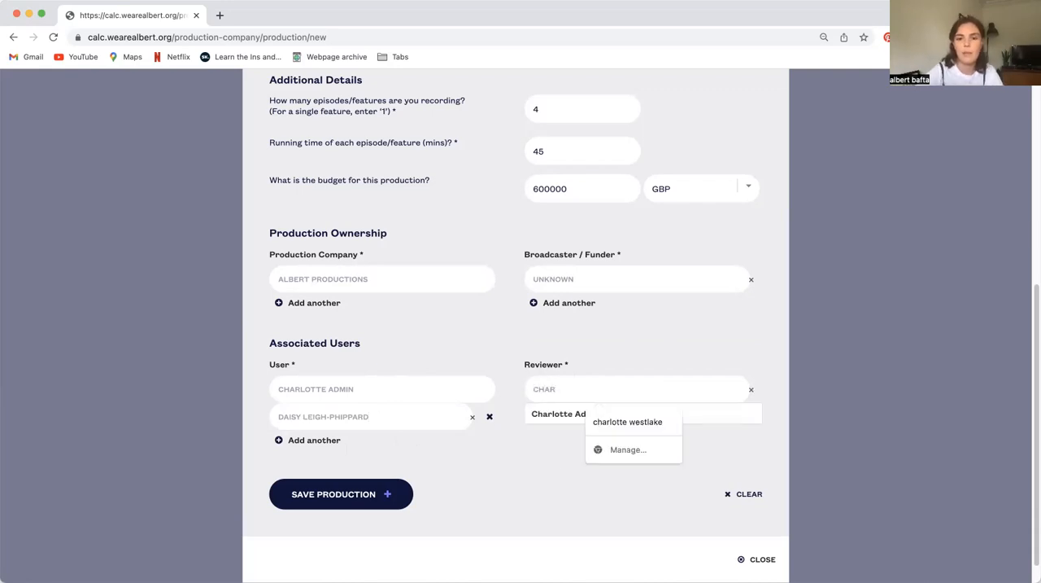
{"action": "left_click", "coordinate": [576, 418]}
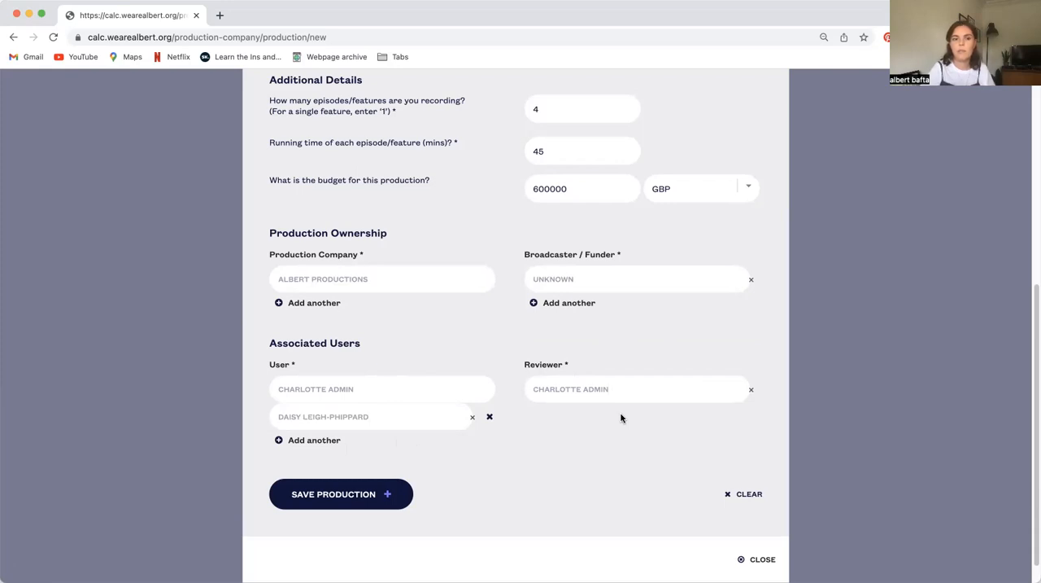
{"action": "left_click", "coordinate": [386, 495]}
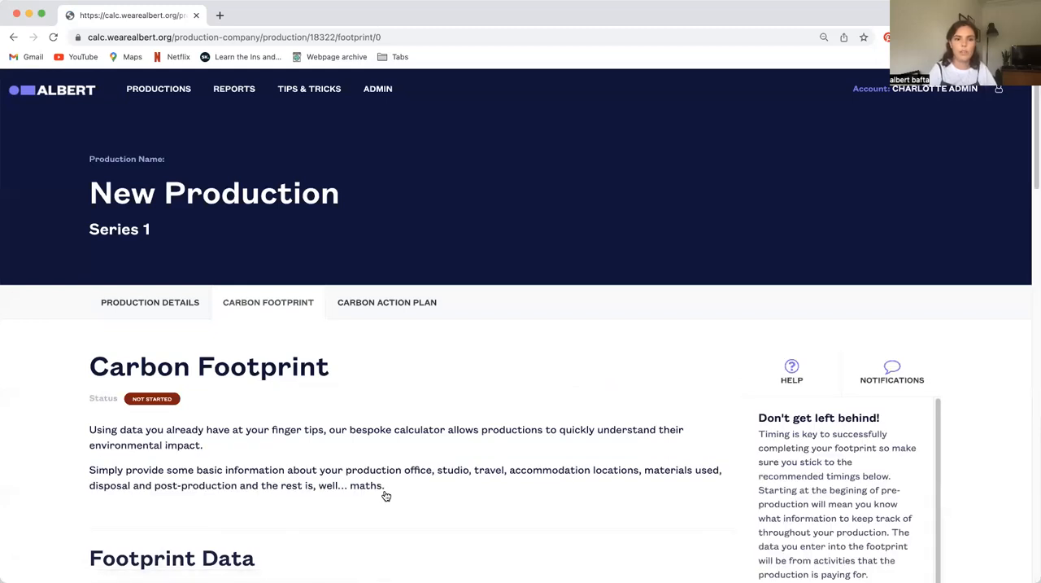
Review the saved production's details and edit form, close the form without saving, and return to the Carbon Footprint page
{"action": "scroll", "coordinate": [558, 404], "scroll_direction": "down", "scroll_amount": 4}
{"action": "scroll", "coordinate": [556, 407], "scroll_direction": "up", "scroll_amount": 4}
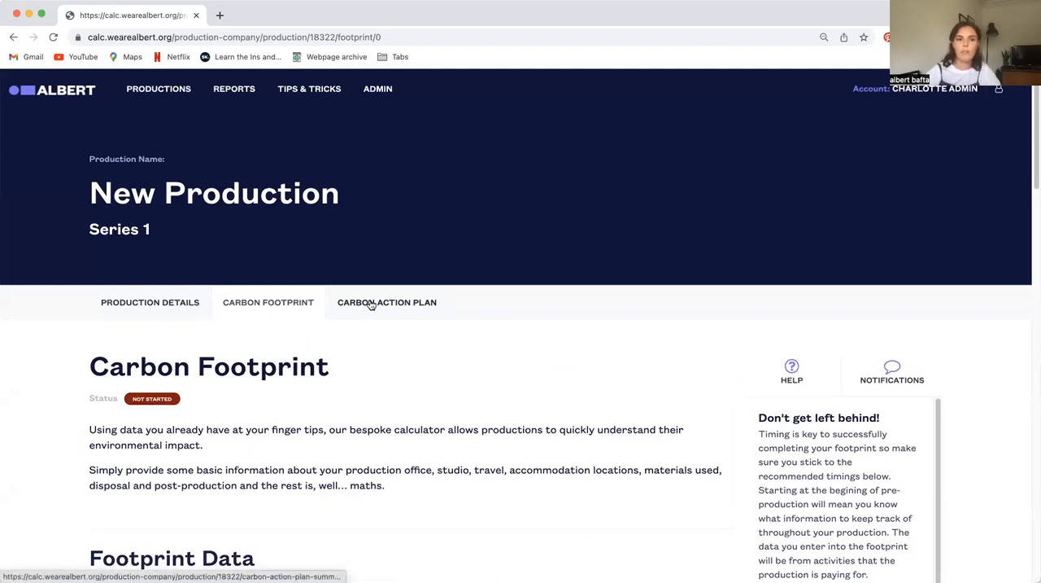
{"action": "left_click", "coordinate": [159, 305]}
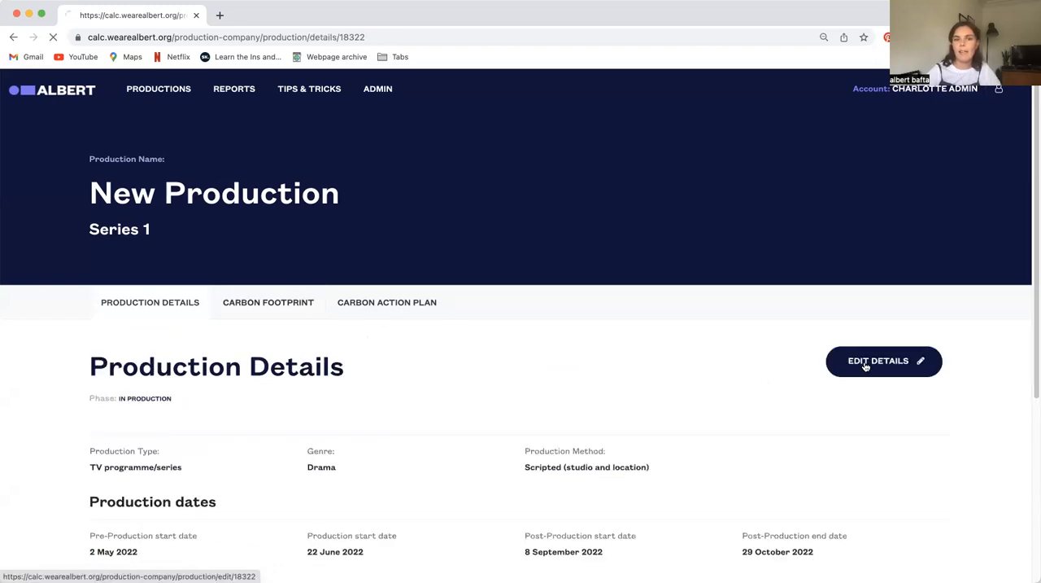
{"action": "left_click", "coordinate": [866, 364]}
{"action": "scroll", "coordinate": [643, 356], "scroll_direction": "down", "scroll_amount": 5}
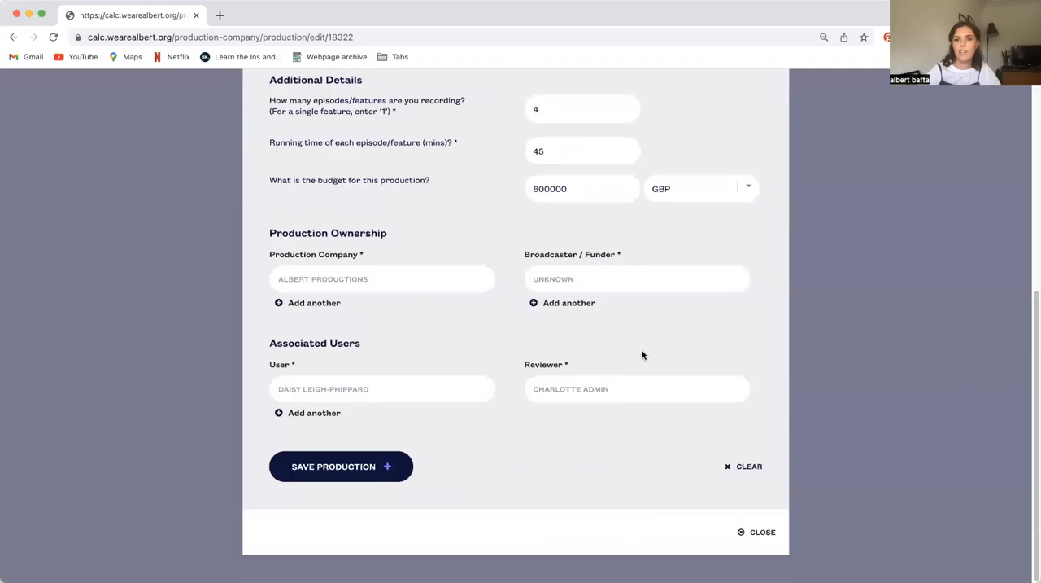
{"action": "left_click", "coordinate": [758, 530]}
{"action": "left_click", "coordinate": [249, 313]}
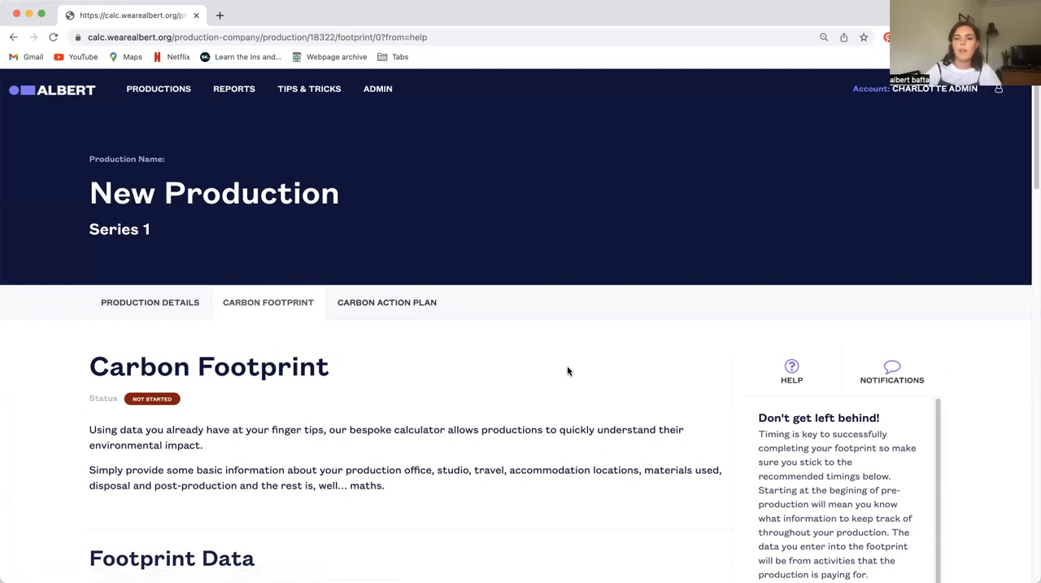
Look over the Carbon Footprint page, from the footprint data through all the entry sections down to Post-Production
{"action": "scroll", "coordinate": [567, 371], "scroll_direction": "down", "scroll_amount": 3}
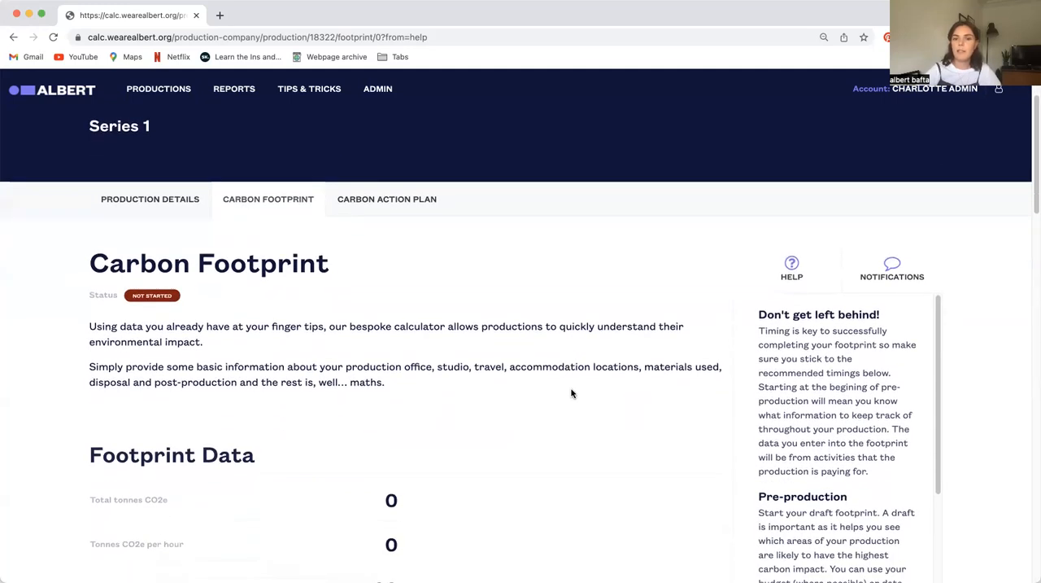
{"action": "scroll", "coordinate": [573, 400], "scroll_direction": "up", "scroll_amount": 3}
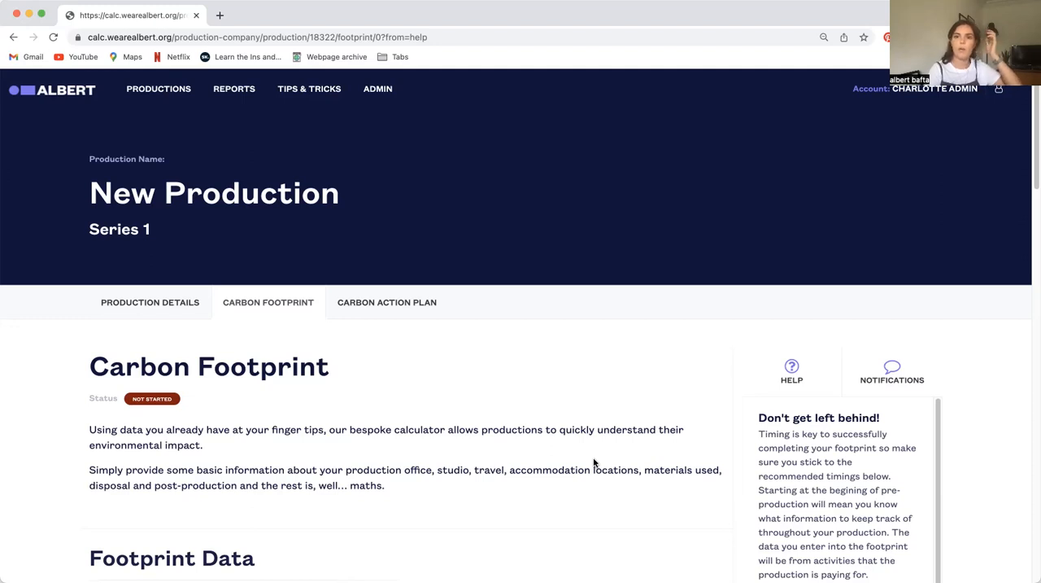
{"action": "scroll", "coordinate": [594, 462], "scroll_direction": "down", "scroll_amount": 5}
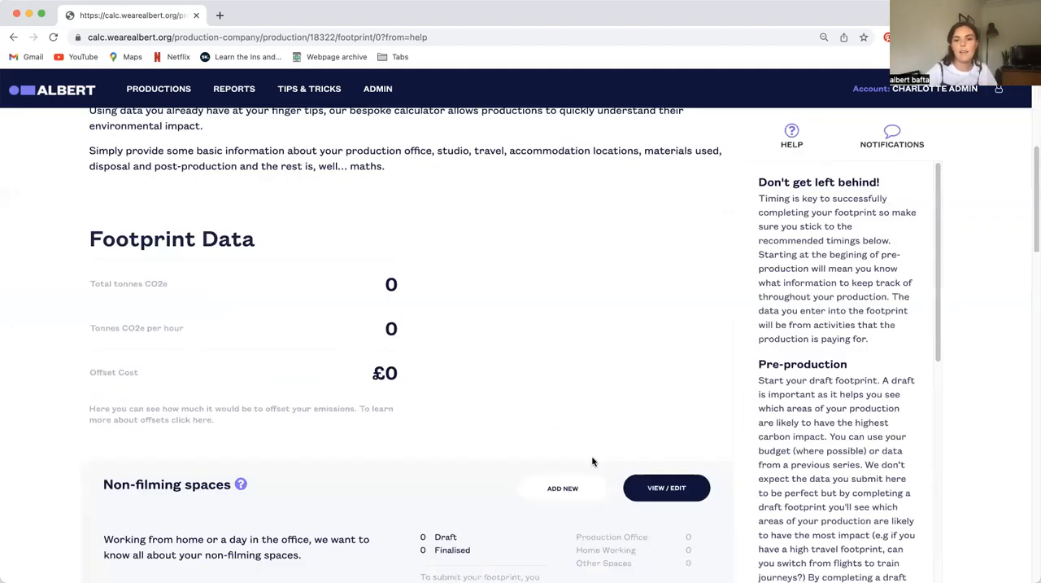
{"action": "scroll", "coordinate": [594, 460], "scroll_direction": "down", "scroll_amount": 8}
{"action": "scroll", "coordinate": [609, 367], "scroll_direction": "down", "scroll_amount": 1}
{"action": "scroll", "coordinate": [581, 458], "scroll_direction": "down", "scroll_amount": 6}
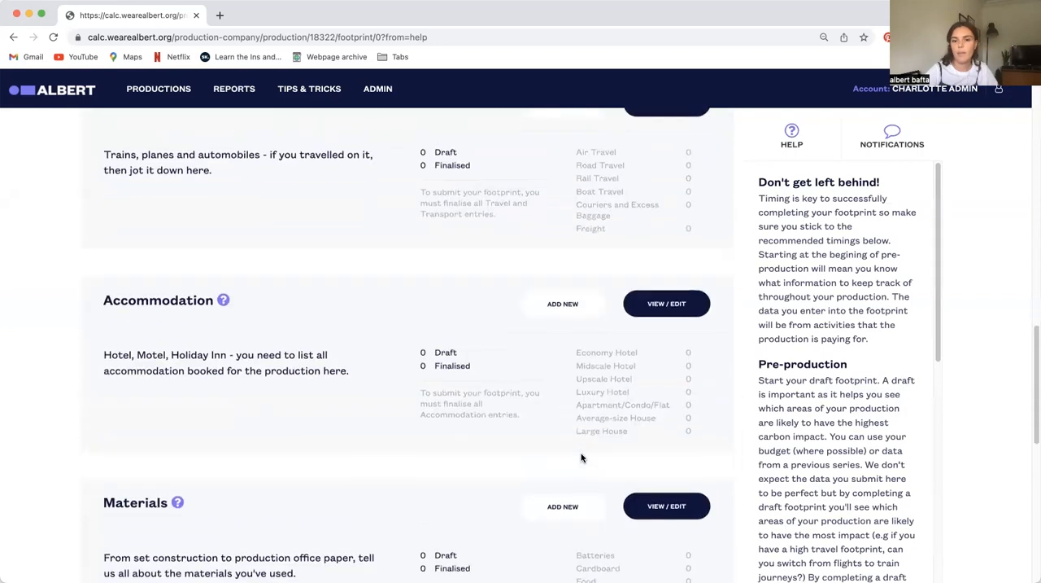
{"action": "scroll", "coordinate": [573, 398], "scroll_direction": "down", "scroll_amount": 1}
{"action": "left_click_drag", "start_coordinate": [573, 399], "coordinate": [596, 395]}
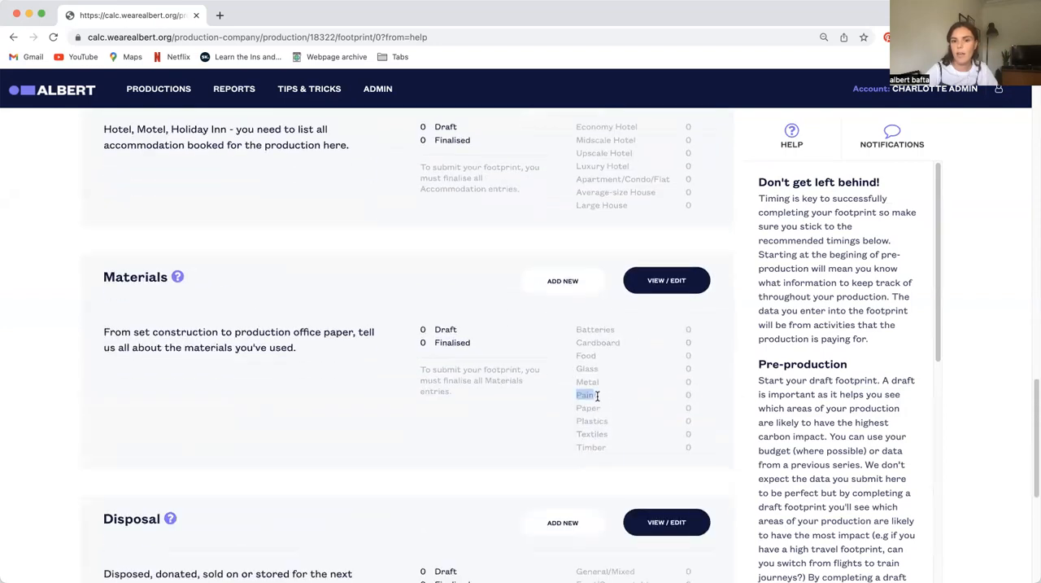
{"action": "left_click", "coordinate": [692, 392]}
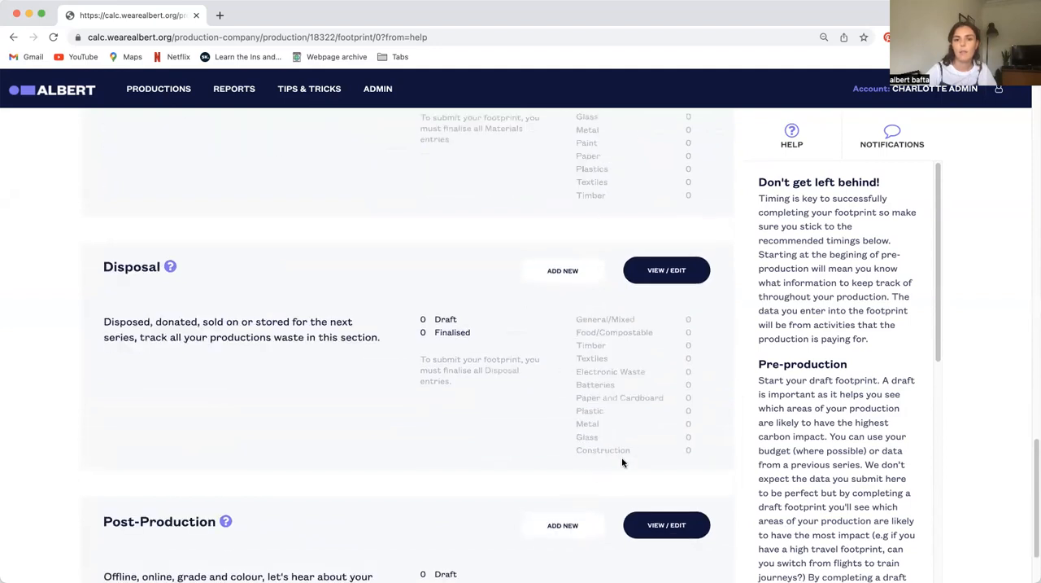
{"action": "scroll", "coordinate": [610, 442], "scroll_direction": "down", "scroll_amount": 3}
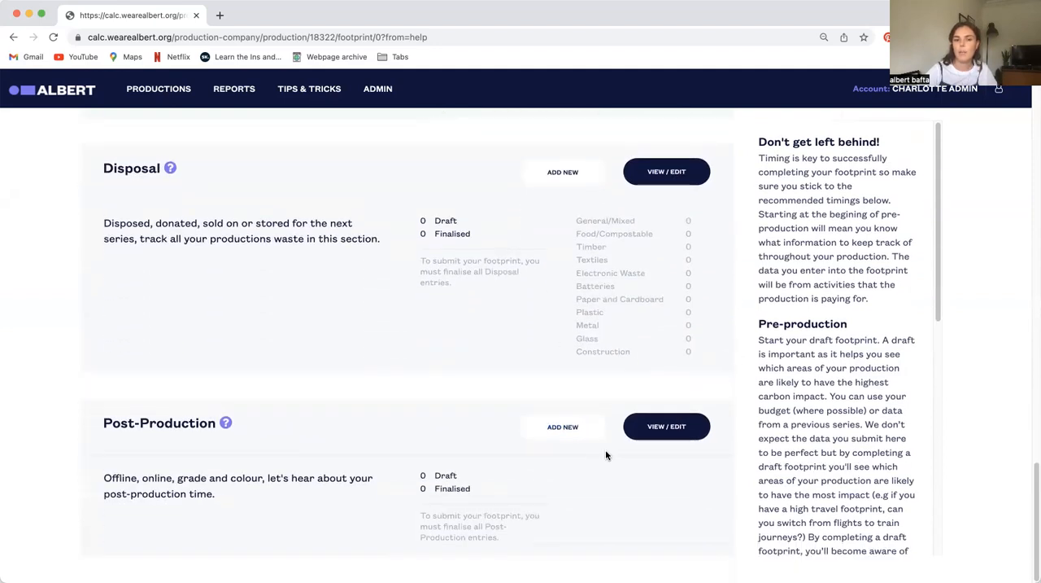
{"action": "scroll", "coordinate": [611, 325], "scroll_direction": "up", "scroll_amount": 10}
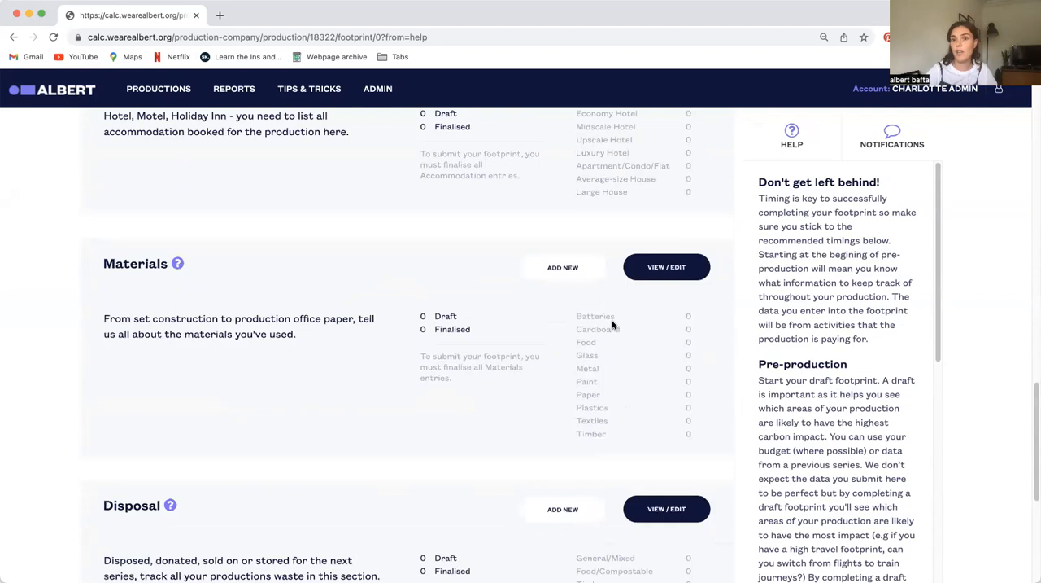
{"action": "scroll", "coordinate": [612, 325], "scroll_direction": "up", "scroll_amount": 15}
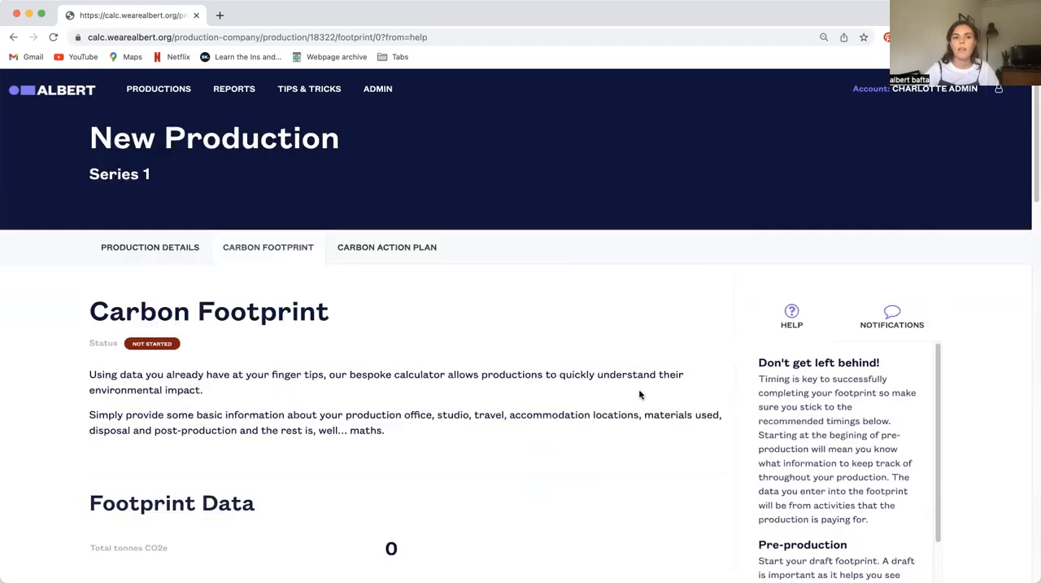
{"action": "scroll", "coordinate": [510, 374], "scroll_direction": "down", "scroll_amount": 4}
{"action": "scroll", "coordinate": [609, 295], "scroll_direction": "up", "scroll_amount": 5}
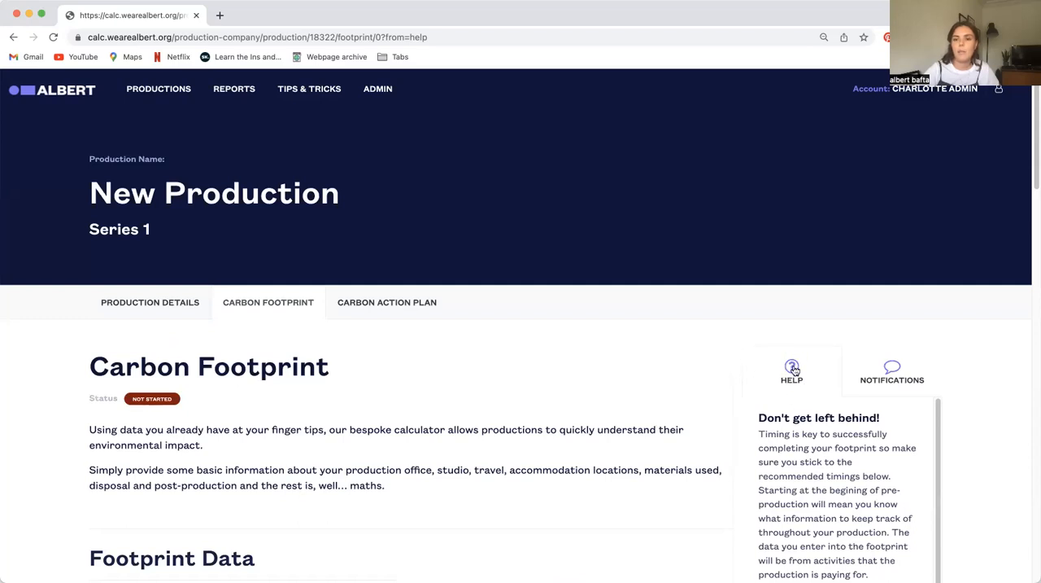
Read the help notes for the Non-filming spaces and Filming spaces sections of the footprint
{"action": "scroll", "coordinate": [599, 437], "scroll_direction": "down", "scroll_amount": 4}
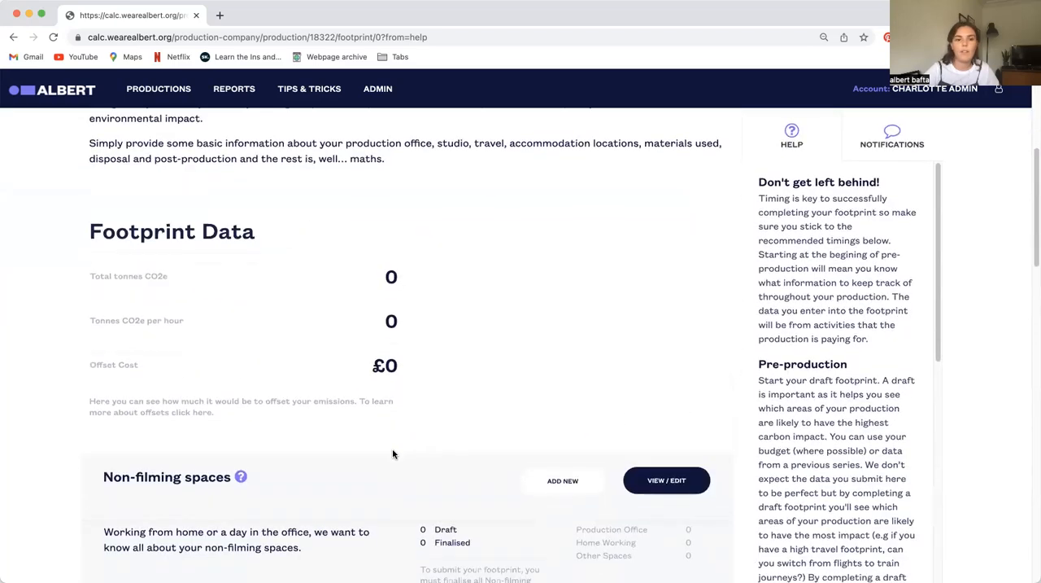
{"action": "left_click", "coordinate": [241, 466]}
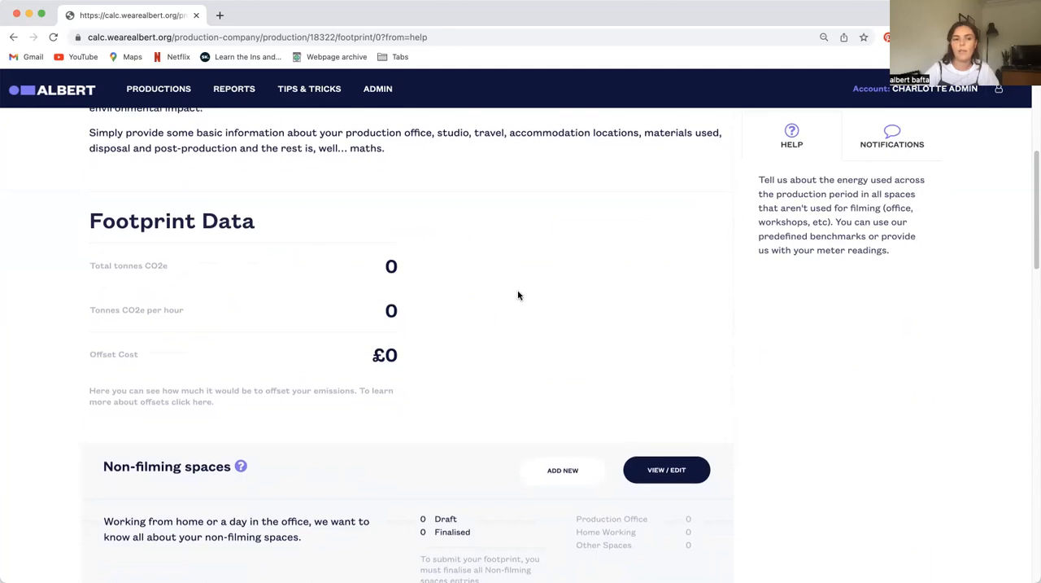
{"action": "scroll", "coordinate": [184, 479], "scroll_direction": "down", "scroll_amount": 1}
{"action": "scroll", "coordinate": [218, 480], "scroll_direction": "down", "scroll_amount": 1}
{"action": "left_click", "coordinate": [212, 485]}
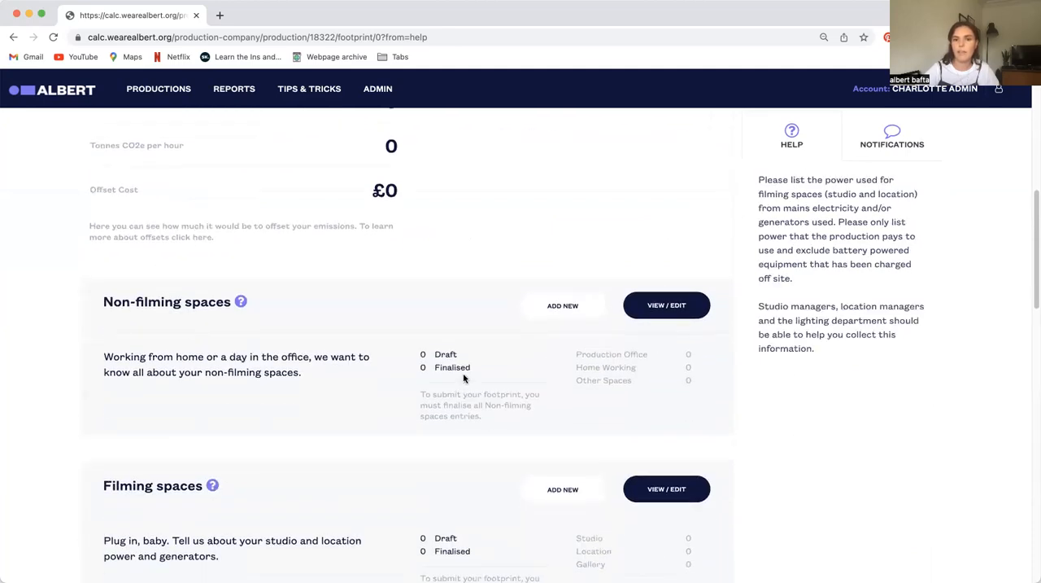
{"action": "scroll", "coordinate": [464, 370], "scroll_direction": "up", "scroll_amount": 4}
{"action": "scroll", "coordinate": [619, 411], "scroll_direction": "down", "scroll_amount": 2}
{"action": "scroll", "coordinate": [606, 407], "scroll_direction": "down", "scroll_amount": 1}
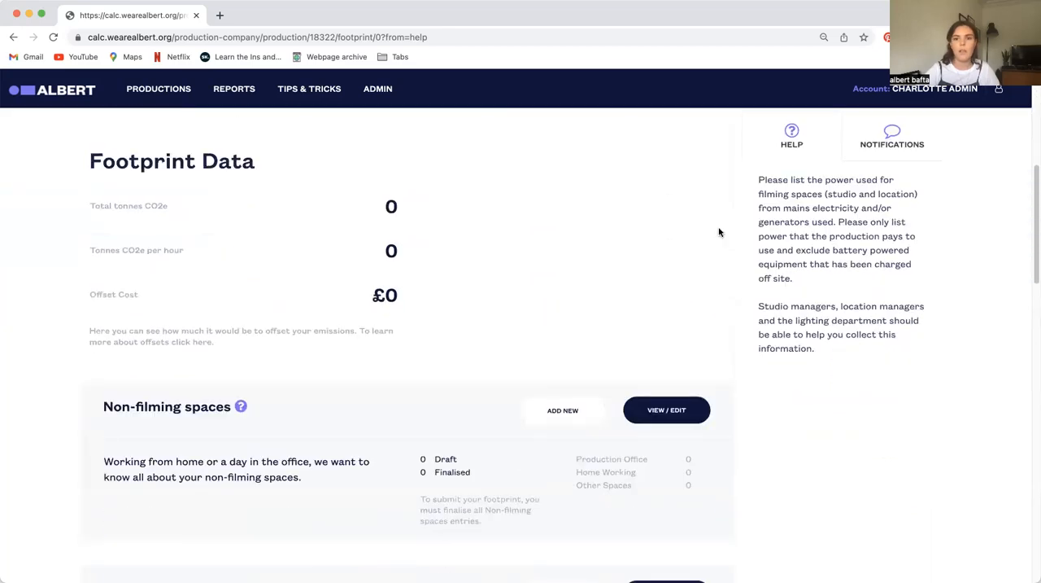
{"action": "scroll", "coordinate": [486, 311], "scroll_direction": "down", "scroll_amount": 1}
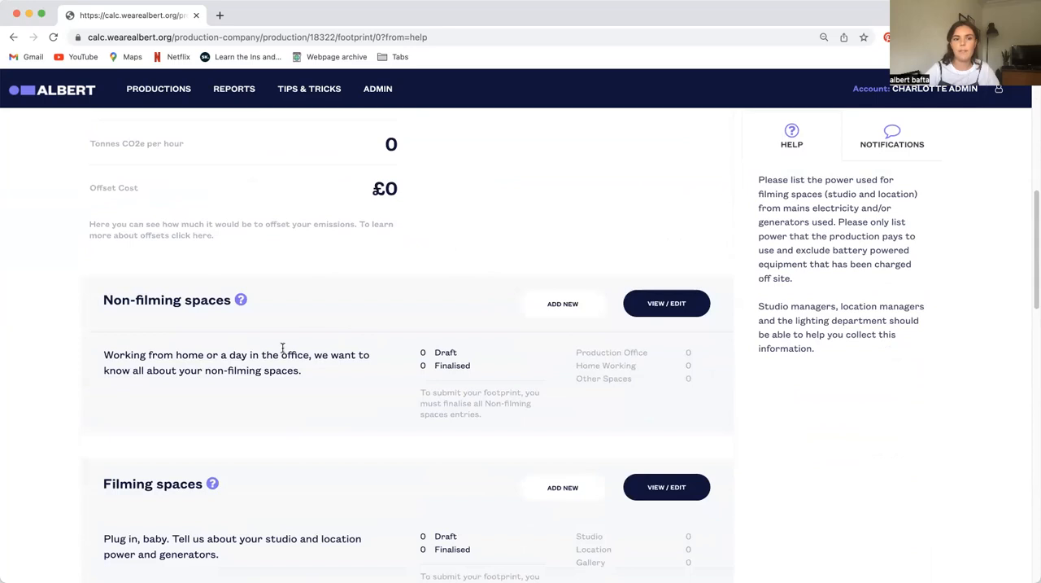
Look through the footprint's other entry sections, such as Travel and Transport, Accommodation and Materials, and return to Non-filming spaces
{"action": "scroll", "coordinate": [228, 419], "scroll_direction": "down", "scroll_amount": 1}
{"action": "scroll", "coordinate": [257, 399], "scroll_direction": "down", "scroll_amount": 5}
{"action": "scroll", "coordinate": [229, 385], "scroll_direction": "down", "scroll_amount": 6}
{"action": "scroll", "coordinate": [204, 179], "scroll_direction": "up", "scroll_amount": 2}
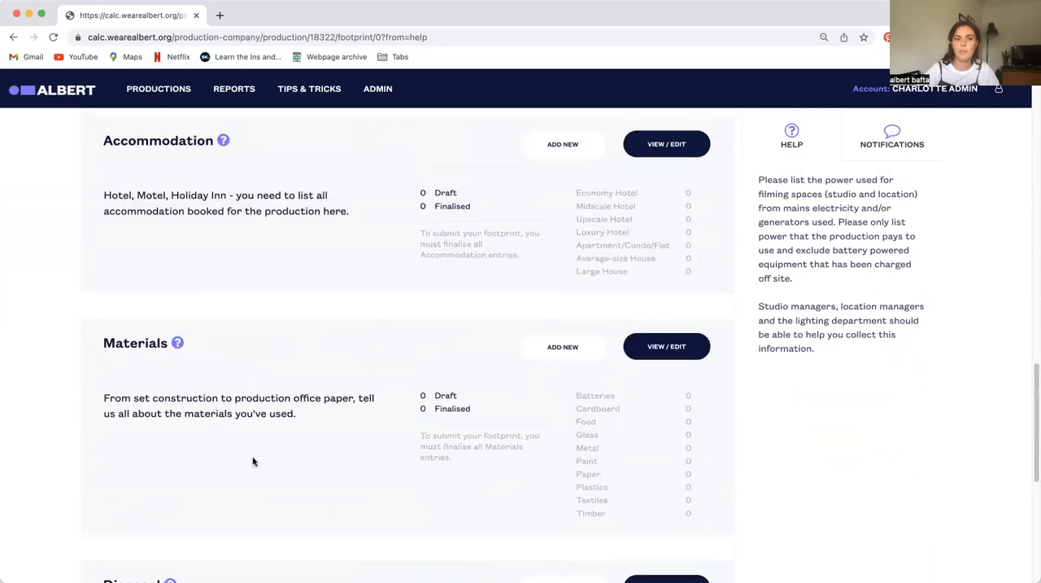
{"action": "scroll", "coordinate": [253, 460], "scroll_direction": "down", "scroll_amount": 6}
{"action": "scroll", "coordinate": [272, 454], "scroll_direction": "up", "scroll_amount": 11}
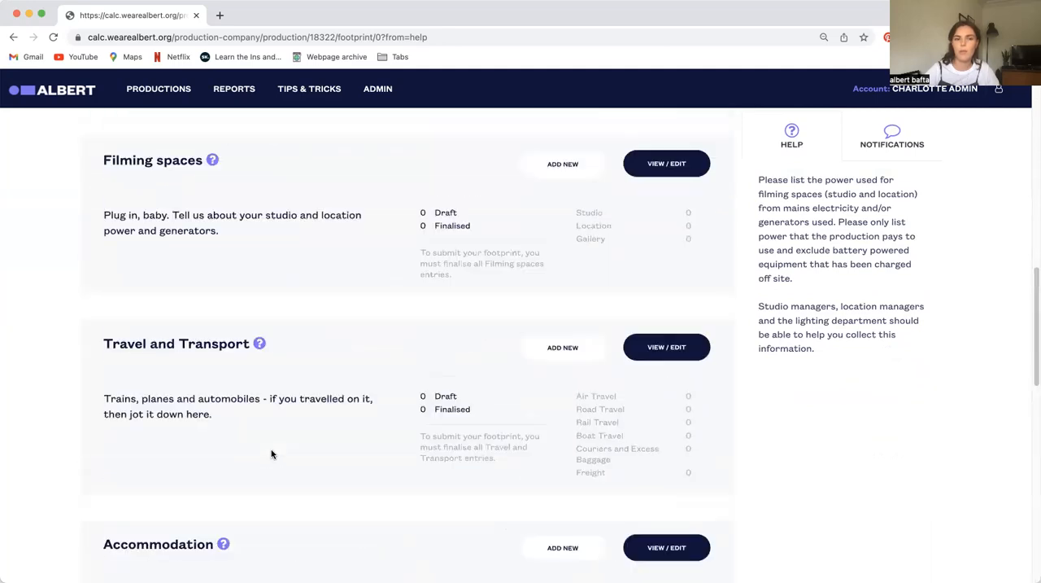
{"action": "scroll", "coordinate": [272, 454], "scroll_direction": "up", "scroll_amount": 5}
{"action": "scroll", "coordinate": [325, 440], "scroll_direction": "down", "scroll_amount": 2}
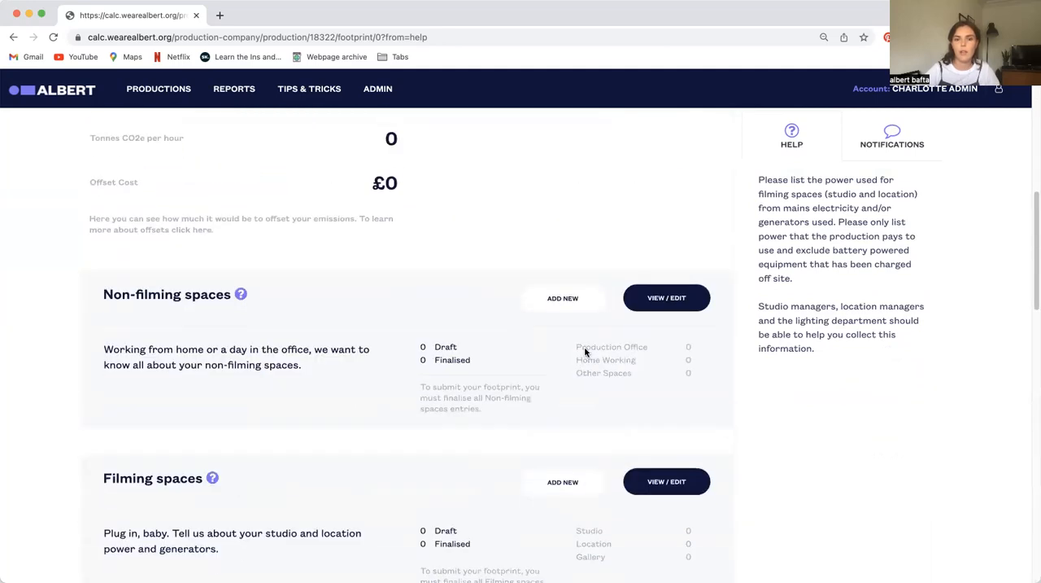
Start a new Non-filming spaces entry and give the space the nickname "production office"
{"action": "left_click", "coordinate": [563, 297]}
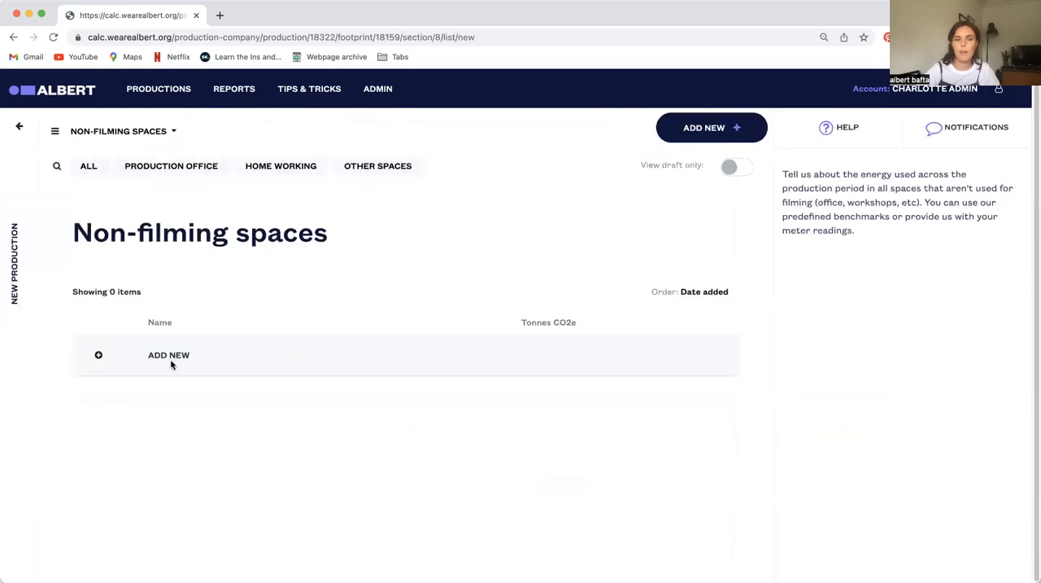
{"action": "left_click", "coordinate": [171, 363]}
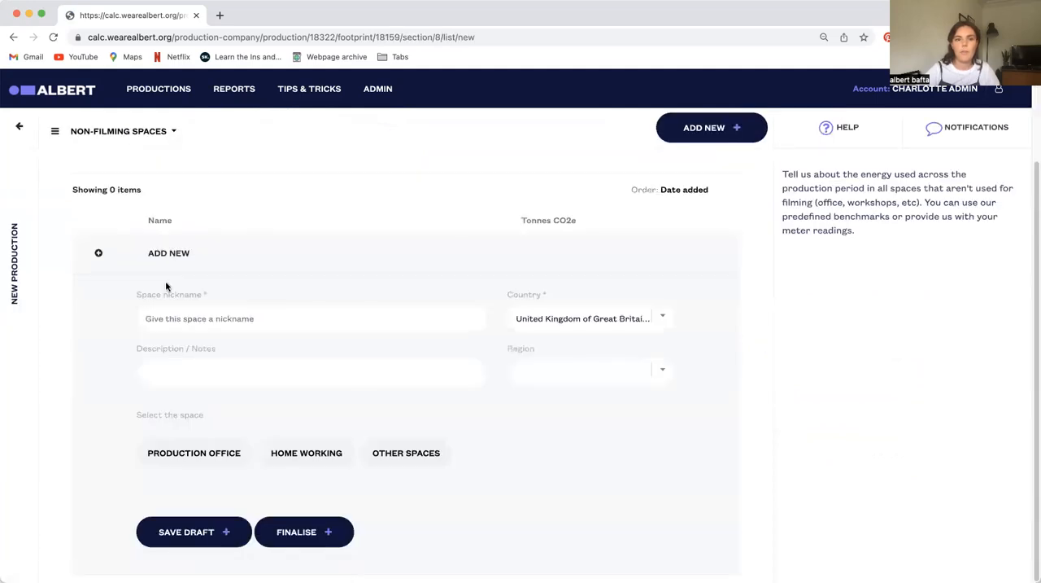
{"action": "left_click", "coordinate": [305, 320]}
{"action": "left_click", "coordinate": [240, 304]}
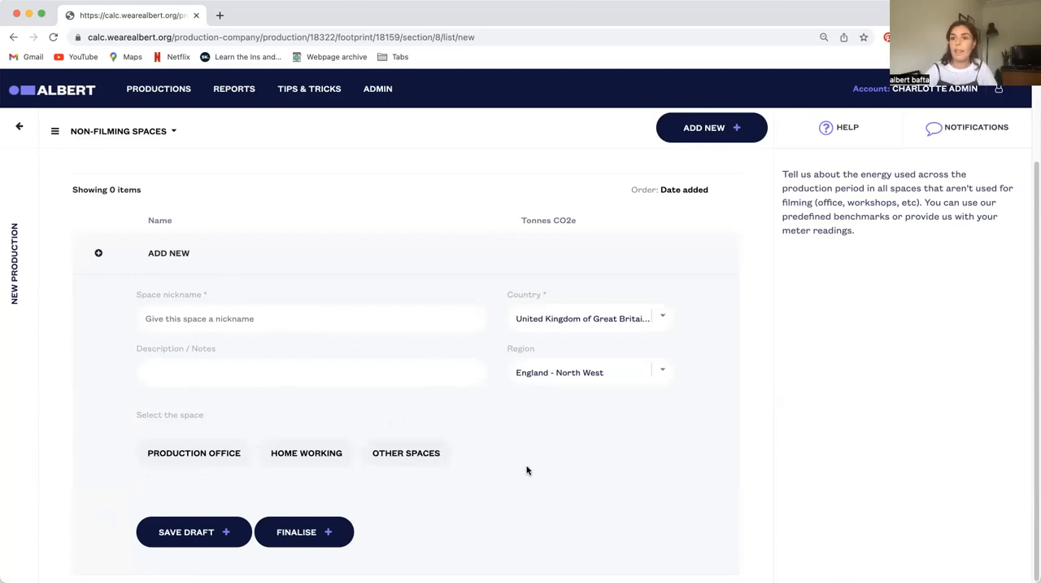
{"action": "left_click", "coordinate": [204, 317]}
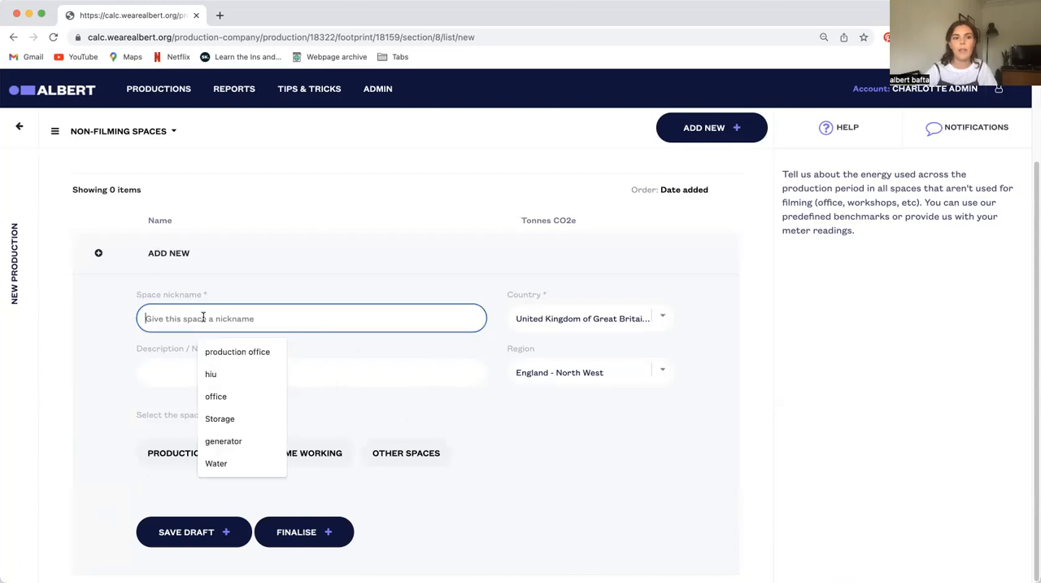
{"action": "left_click", "coordinate": [236, 351]}
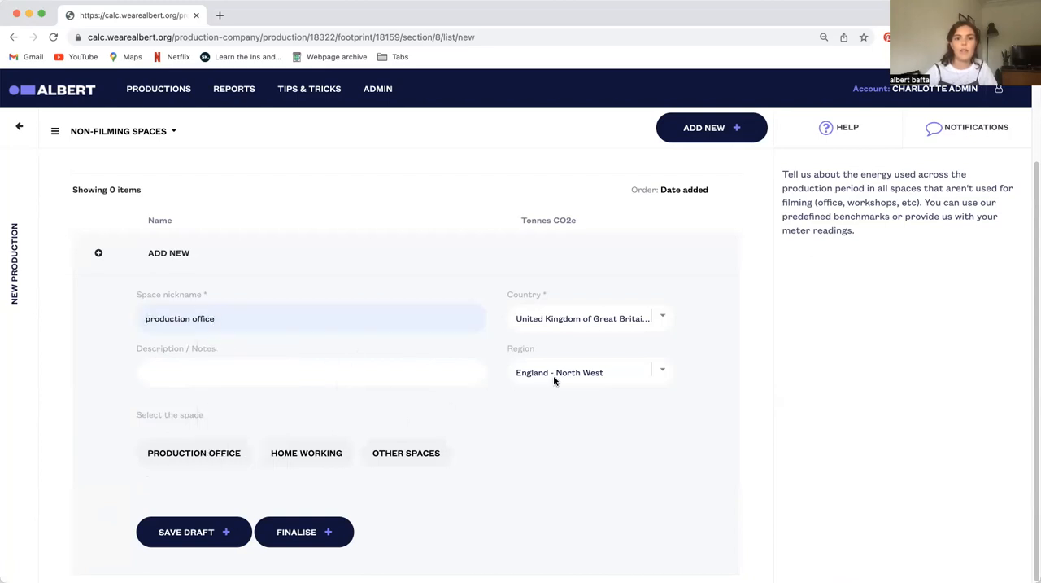
Look at the country options without changing the country, and set the space's region to Scotland - Glasgow
{"action": "left_click", "coordinate": [626, 372]}
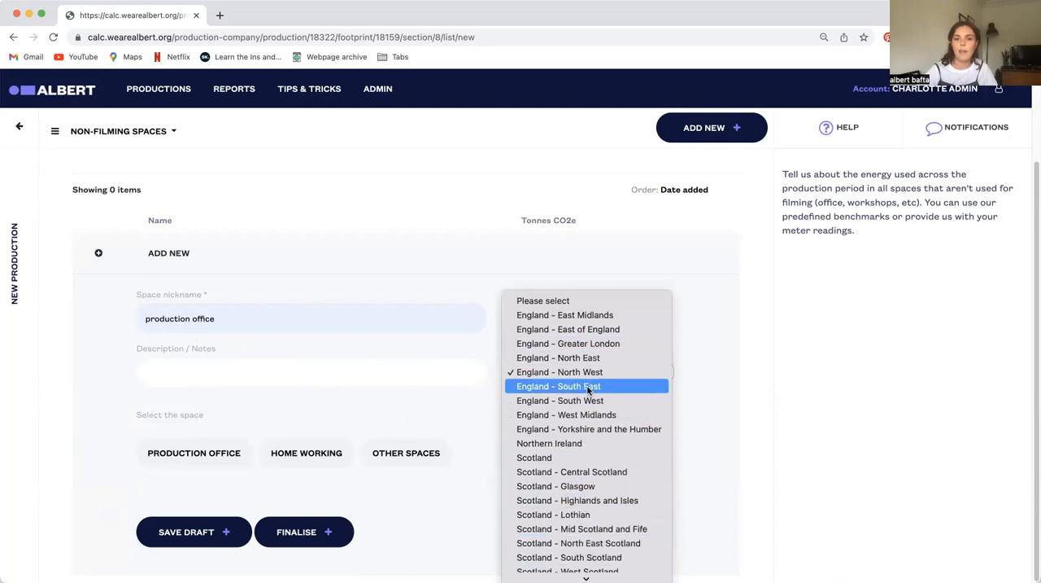
{"action": "left_click", "coordinate": [698, 444]}
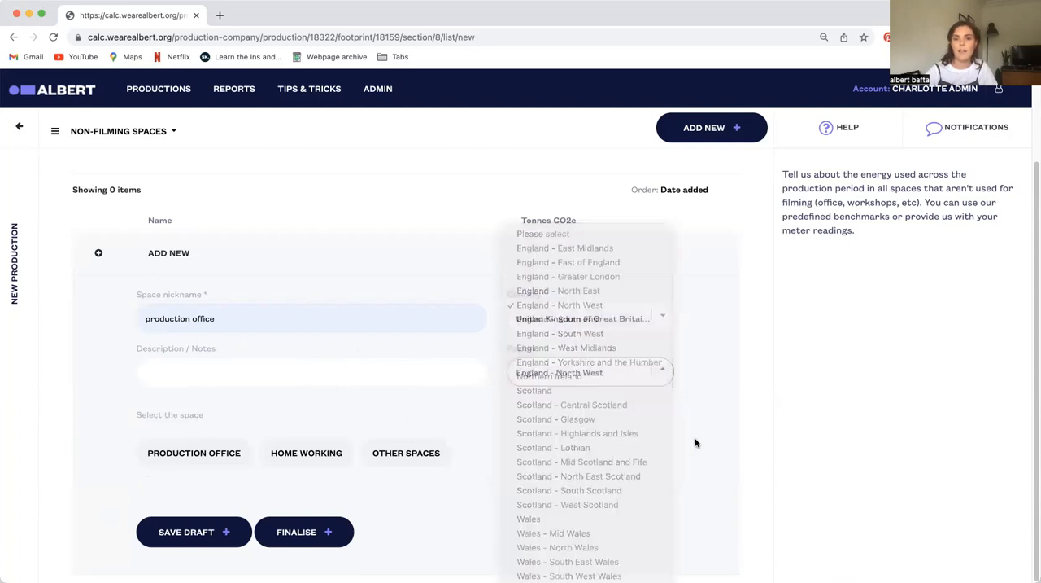
{"action": "left_click", "coordinate": [598, 313]}
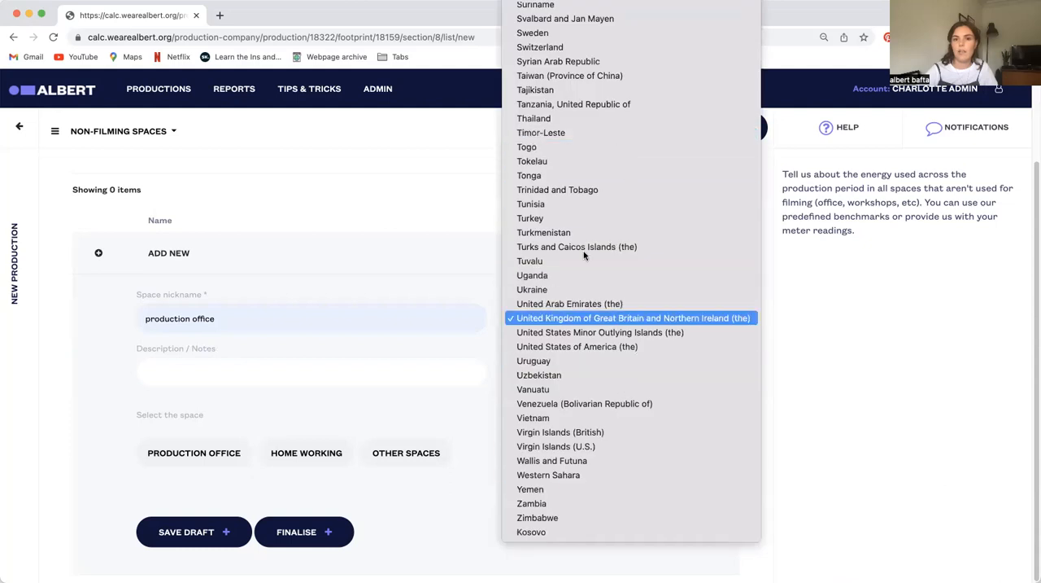
{"action": "left_click", "coordinate": [468, 441]}
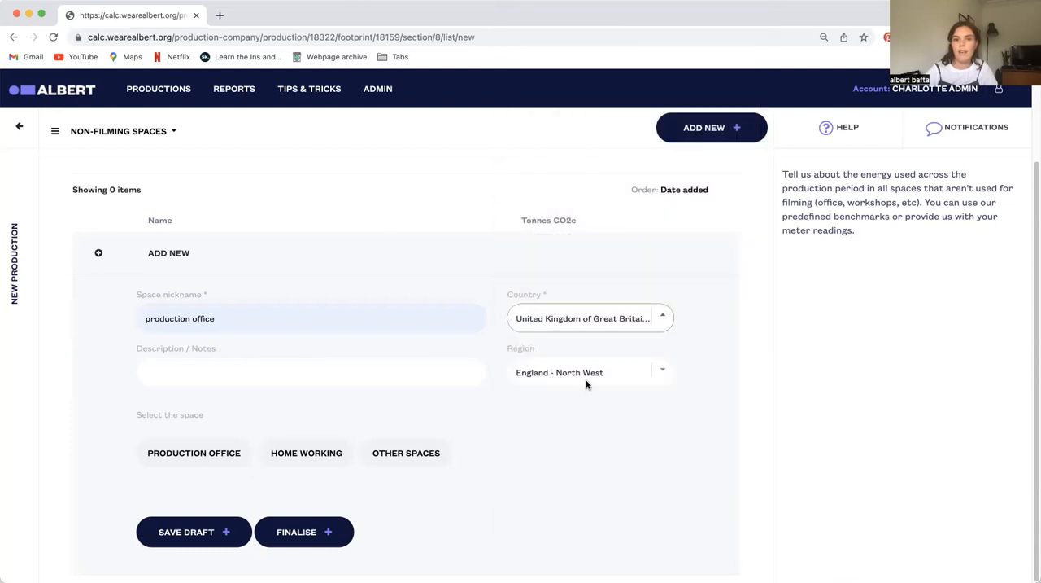
{"action": "left_click", "coordinate": [588, 379]}
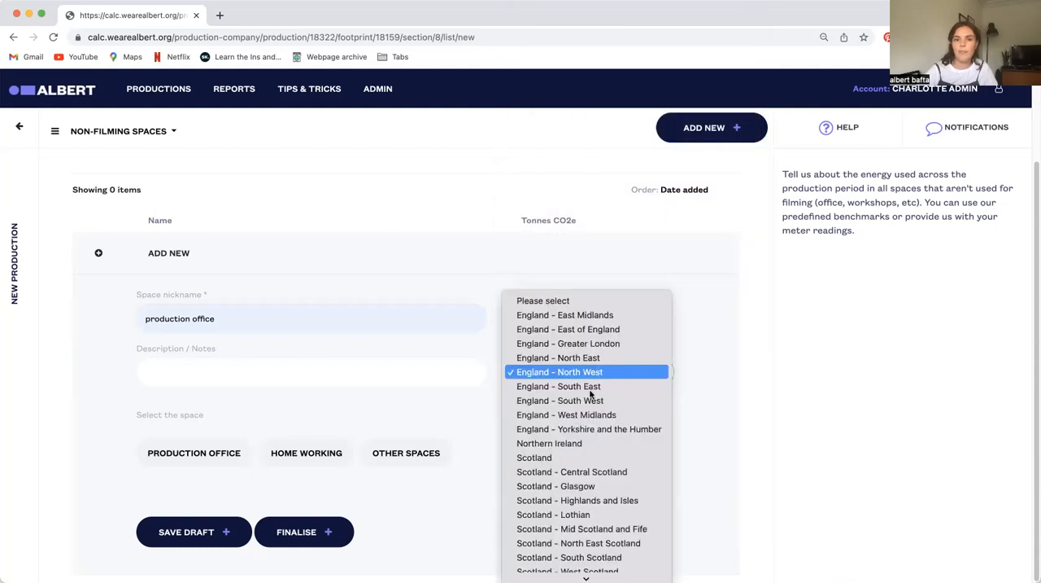
{"action": "left_click", "coordinate": [562, 486]}
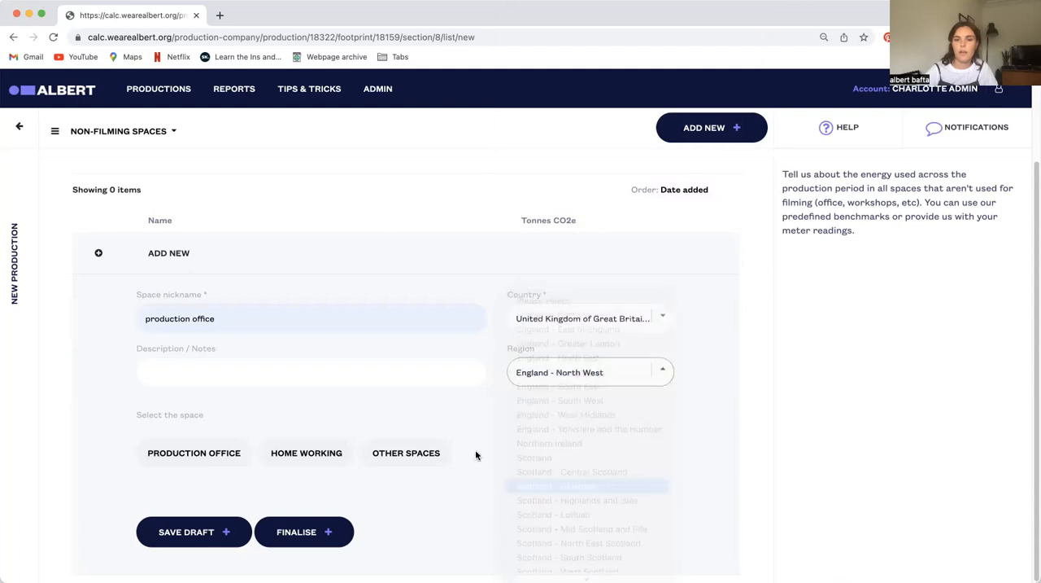
Set the space to Production Office and the energy type to Water, consulting the energy type help
{"action": "left_click", "coordinate": [196, 448]}
{"action": "scroll", "coordinate": [534, 464], "scroll_direction": "down", "scroll_amount": 2}
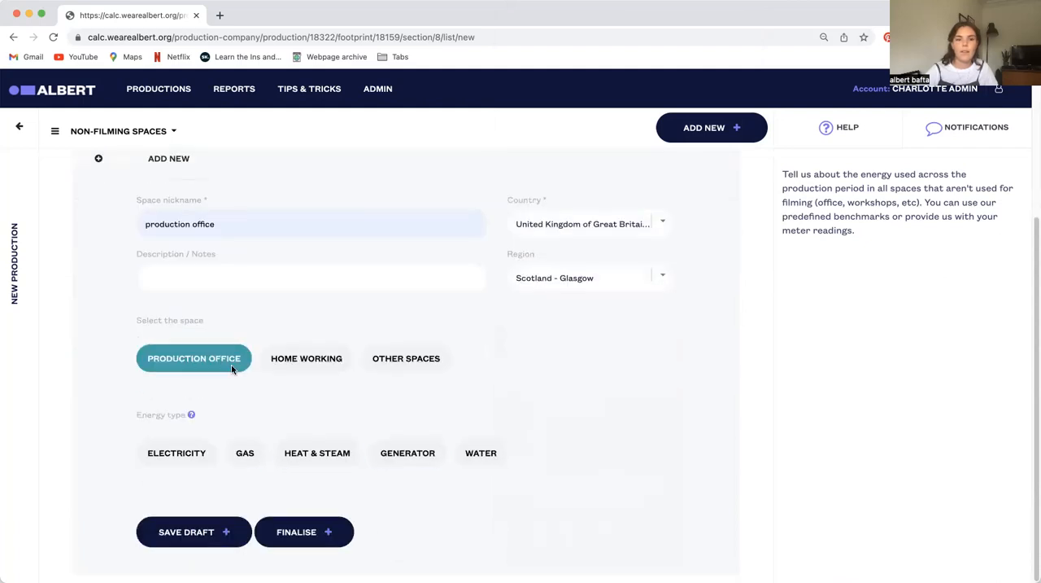
{"action": "left_click", "coordinate": [190, 416]}
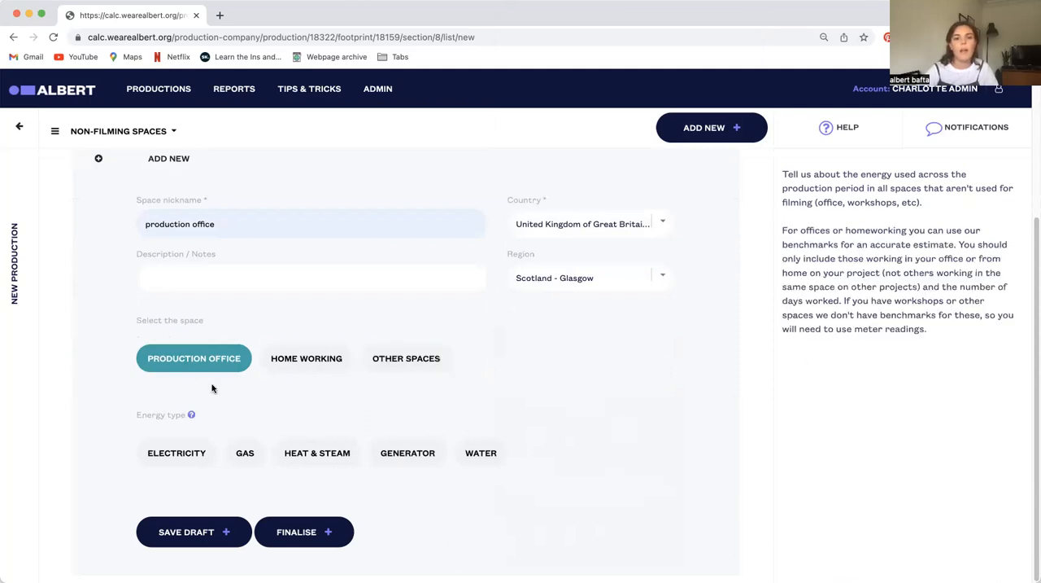
{"action": "left_click", "coordinate": [175, 454]}
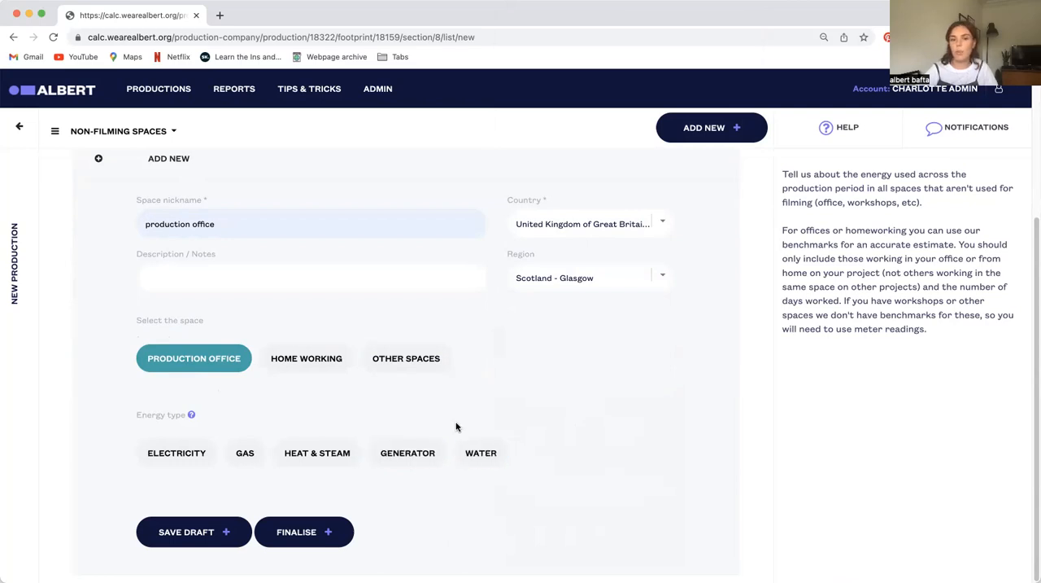
{"action": "left_click", "coordinate": [481, 453]}
{"action": "scroll", "coordinate": [531, 460], "scroll_direction": "down", "scroll_amount": 2}
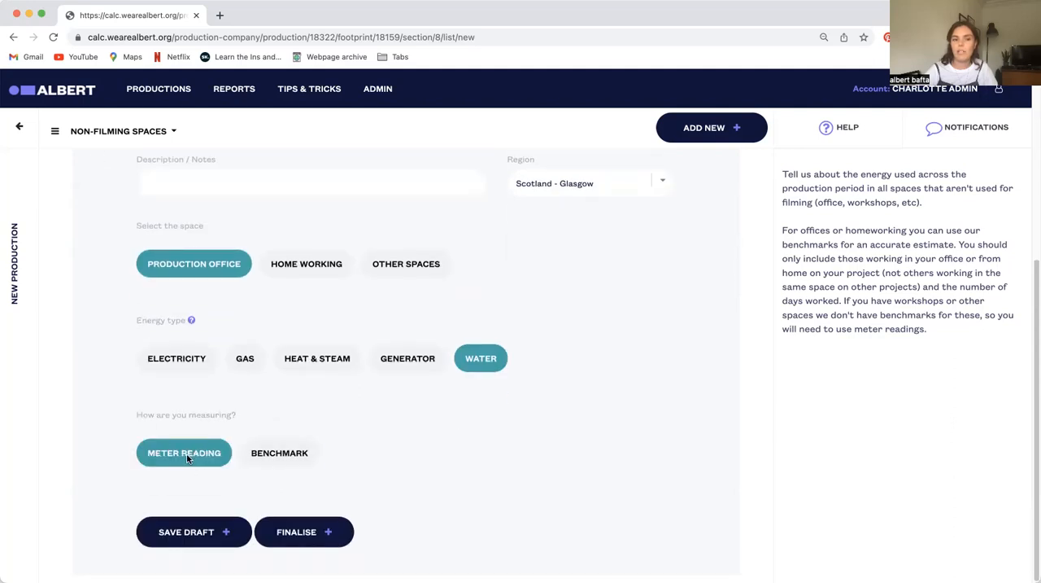
Measure the office's water use by Benchmark for 14 employees over 50 days, and save the entry as a draft
{"action": "left_click", "coordinate": [281, 456]}
{"action": "scroll", "coordinate": [349, 453], "scroll_direction": "down", "scroll_amount": 3}
{"action": "left_click", "coordinate": [189, 411]}
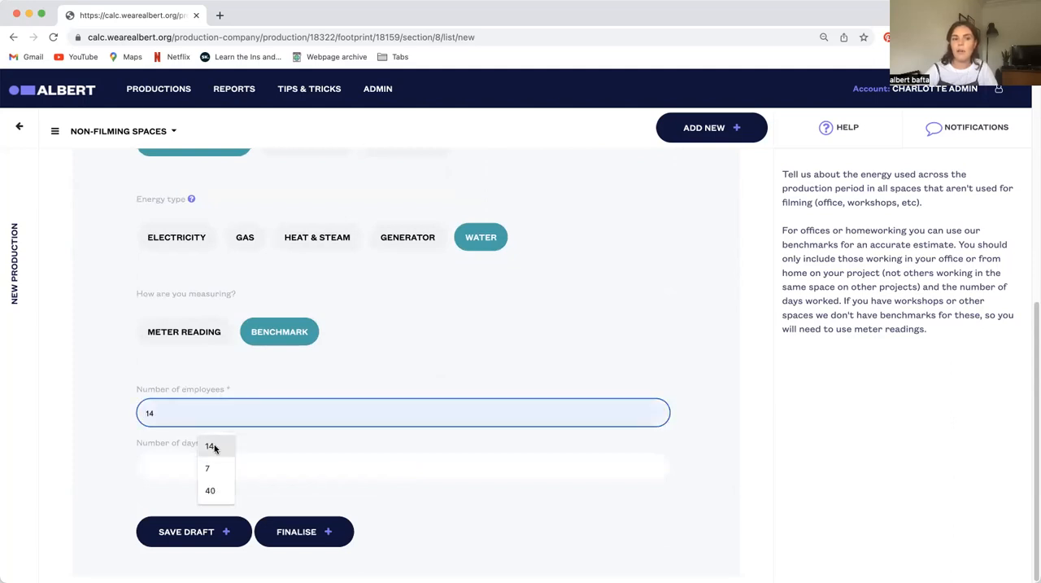
{"action": "left_click", "coordinate": [214, 447]}
{"action": "left_click", "coordinate": [200, 465]}
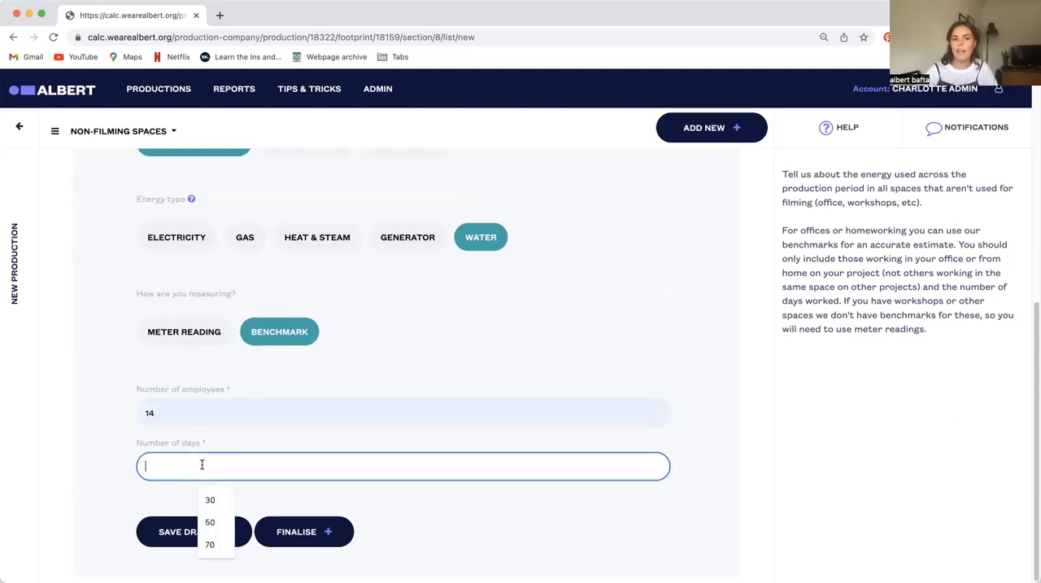
{"action": "left_click", "coordinate": [216, 523]}
{"action": "left_click", "coordinate": [324, 498]}
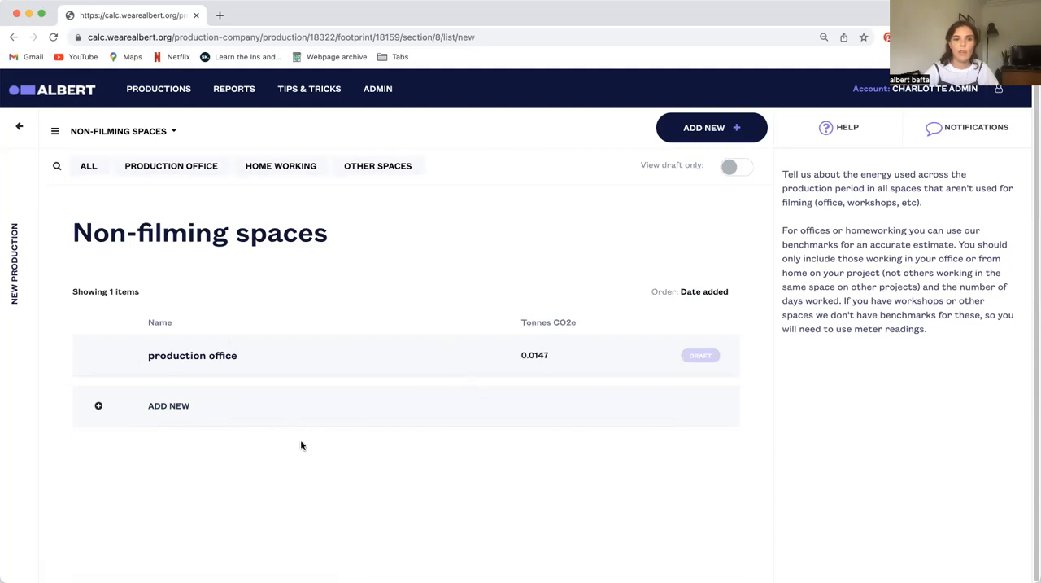
Start another non-filming space nicknamed "production office", with the space set to Production Office and the energy type to Electricity
{"action": "scroll", "coordinate": [230, 446], "scroll_direction": "down", "scroll_amount": 2}
{"action": "left_click", "coordinate": [216, 317]}
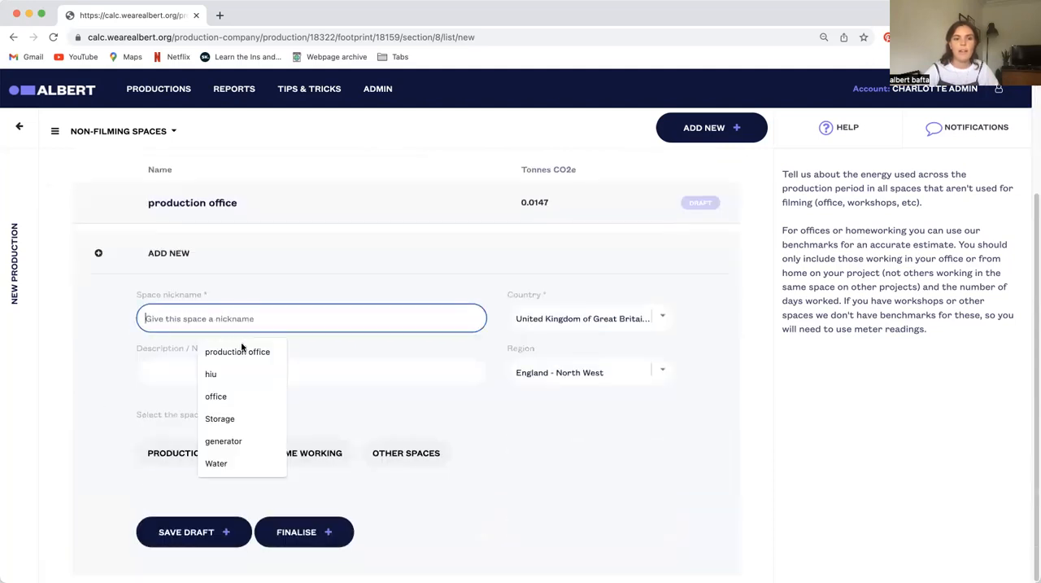
{"action": "left_click", "coordinate": [241, 349]}
{"action": "left_click", "coordinate": [195, 450]}
{"action": "scroll", "coordinate": [277, 414], "scroll_direction": "down", "scroll_amount": 2}
{"action": "left_click", "coordinate": [193, 454]}
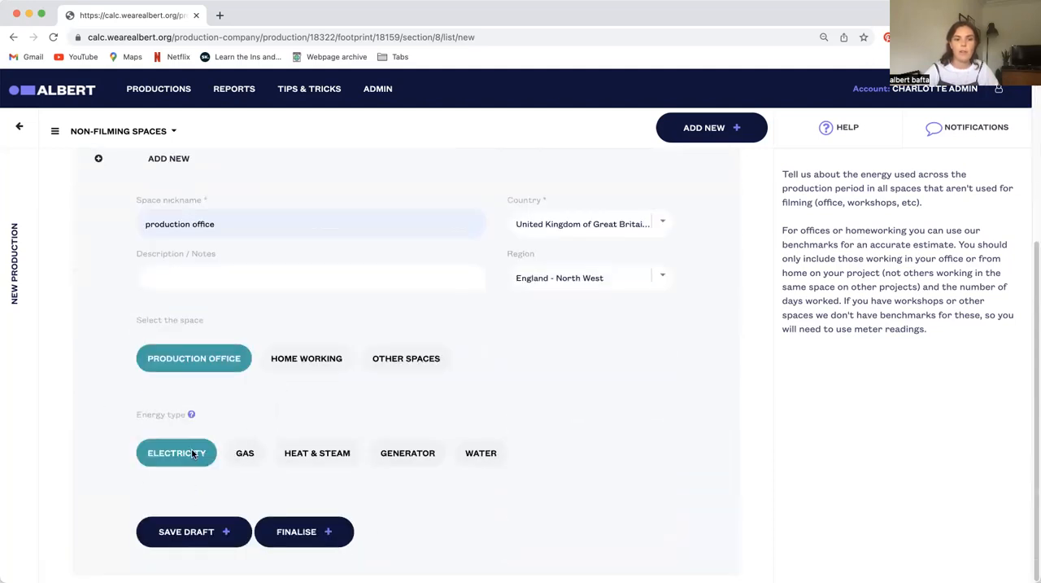
{"action": "left_click", "coordinate": [184, 445]}
Measure the electricity by the Air-conditioned (Standard) benchmark, with 14 people working at a desk for 50 days
{"action": "scroll", "coordinate": [232, 375], "scroll_direction": "down", "scroll_amount": 2}
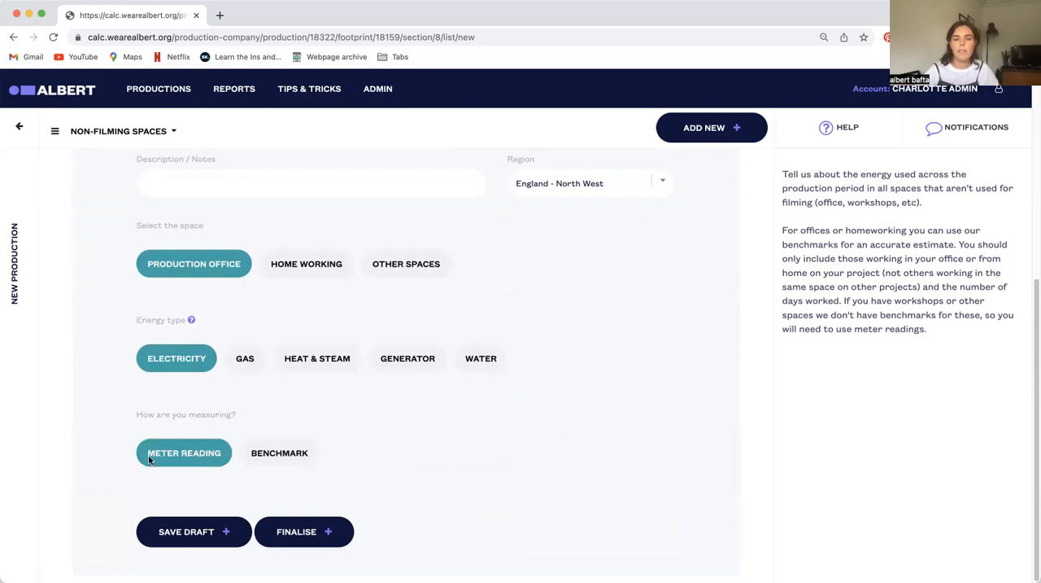
{"action": "left_click", "coordinate": [286, 458]}
{"action": "scroll", "coordinate": [428, 426], "scroll_direction": "down", "scroll_amount": 4}
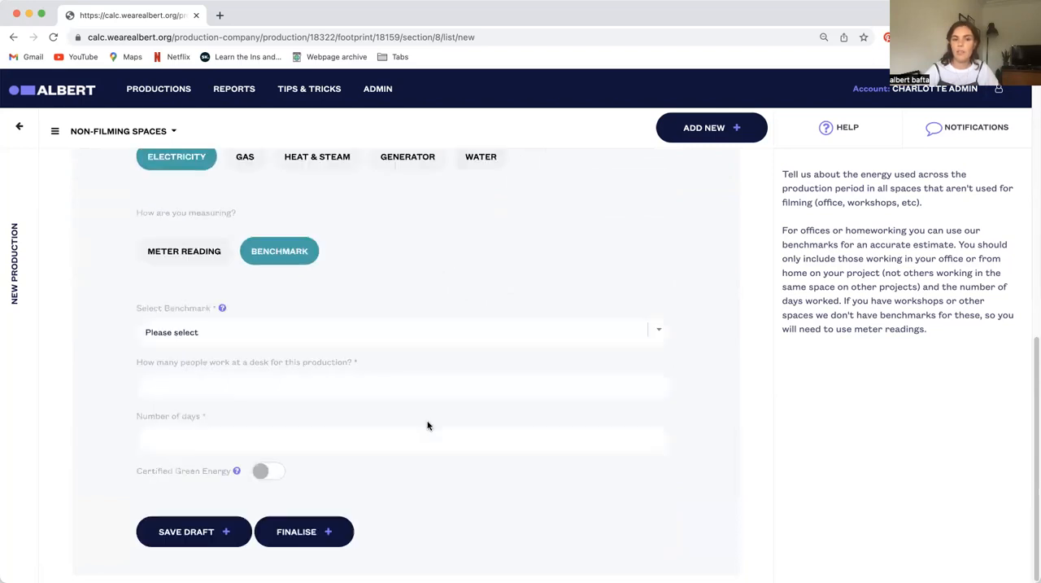
{"action": "left_click", "coordinate": [199, 344]}
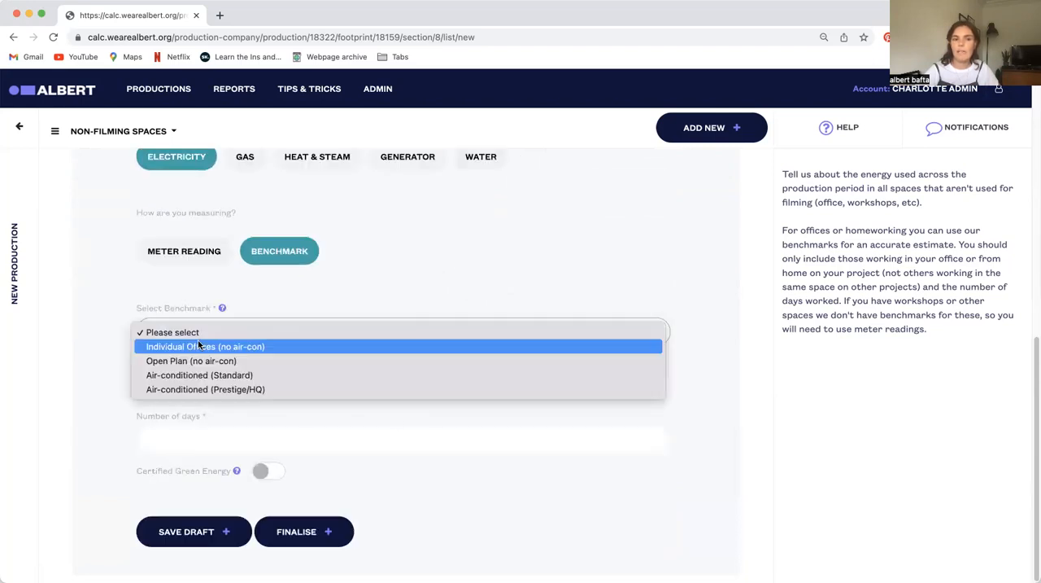
{"action": "left_click", "coordinate": [230, 377]}
{"action": "left_click", "coordinate": [212, 388]}
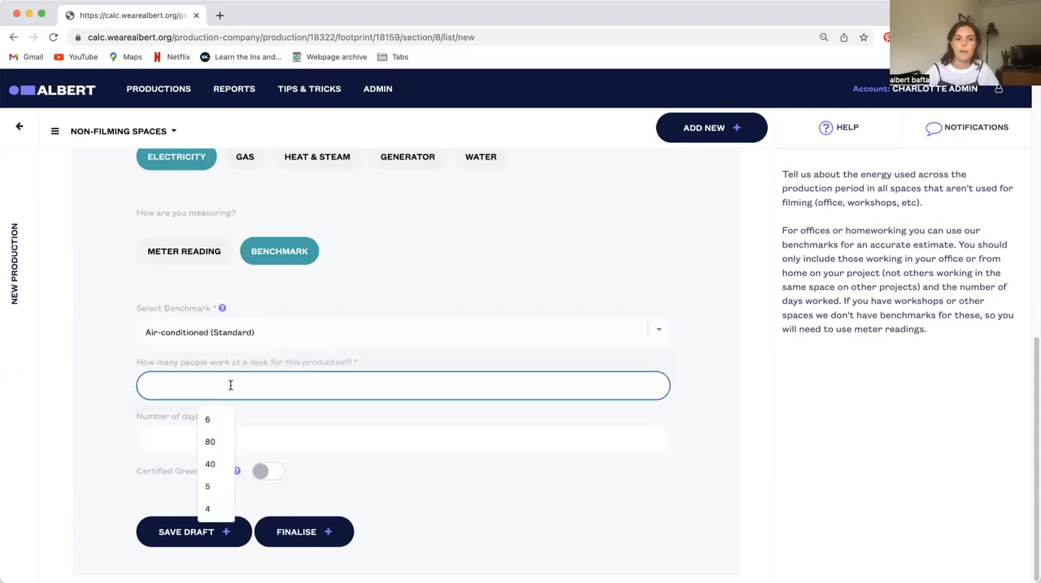
{"action": "type", "text": "14"}
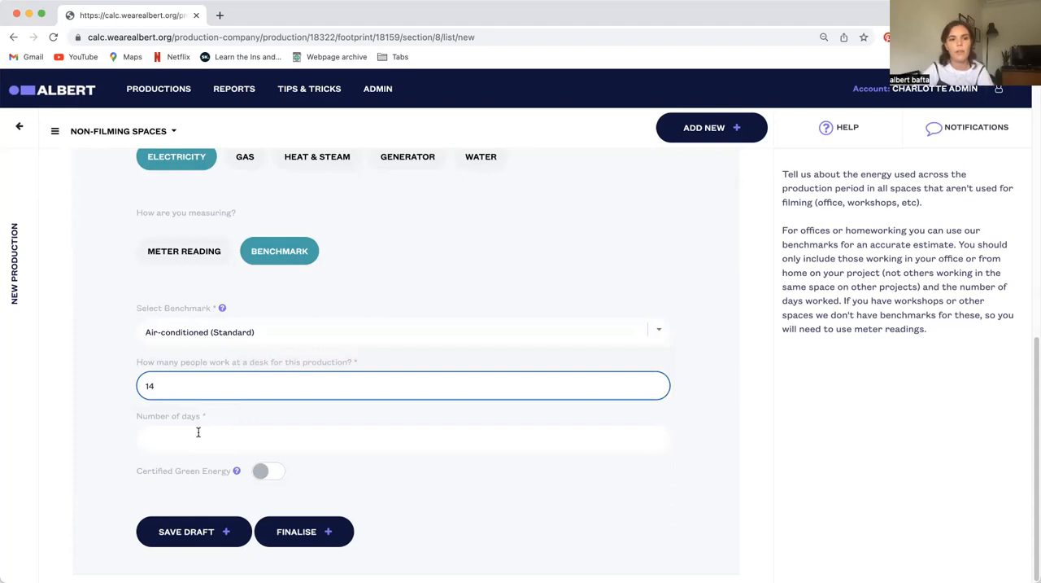
{"action": "left_click", "coordinate": [245, 441]}
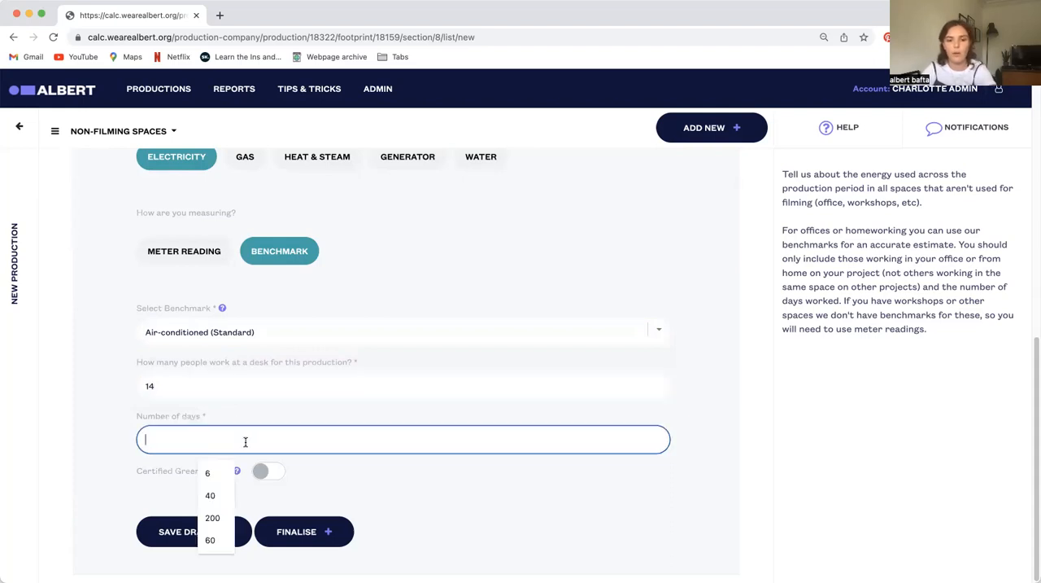
{"action": "type", "text": "50"}
{"action": "left_click", "coordinate": [326, 488]}
Consult the Certified Green Energy help on the 100% renewable tariff, and save the electricity entry as a draft
{"action": "left_click", "coordinate": [237, 472]}
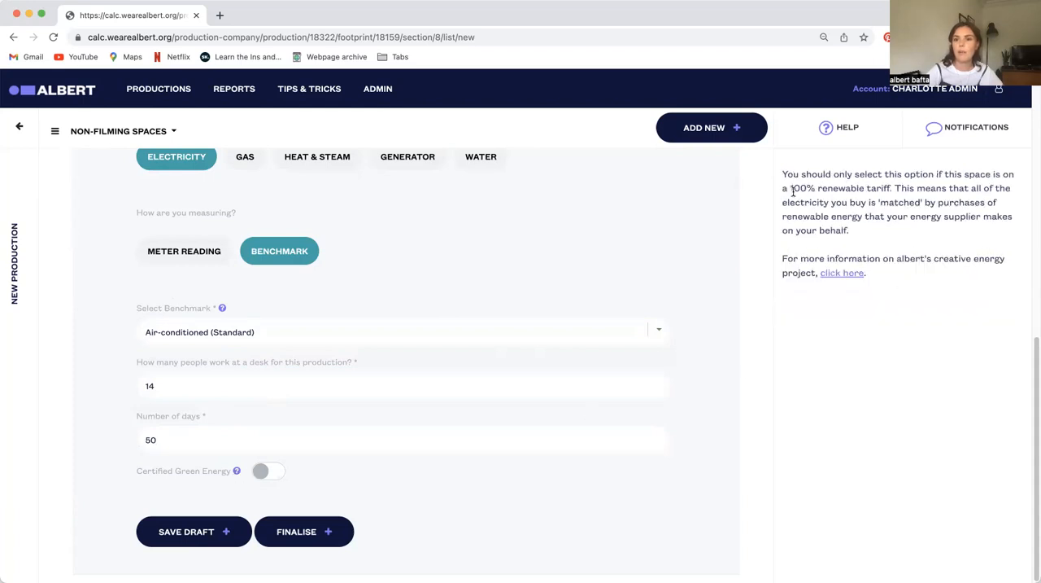
{"action": "left_click_drag", "start_coordinate": [789, 186], "coordinate": [896, 187]}
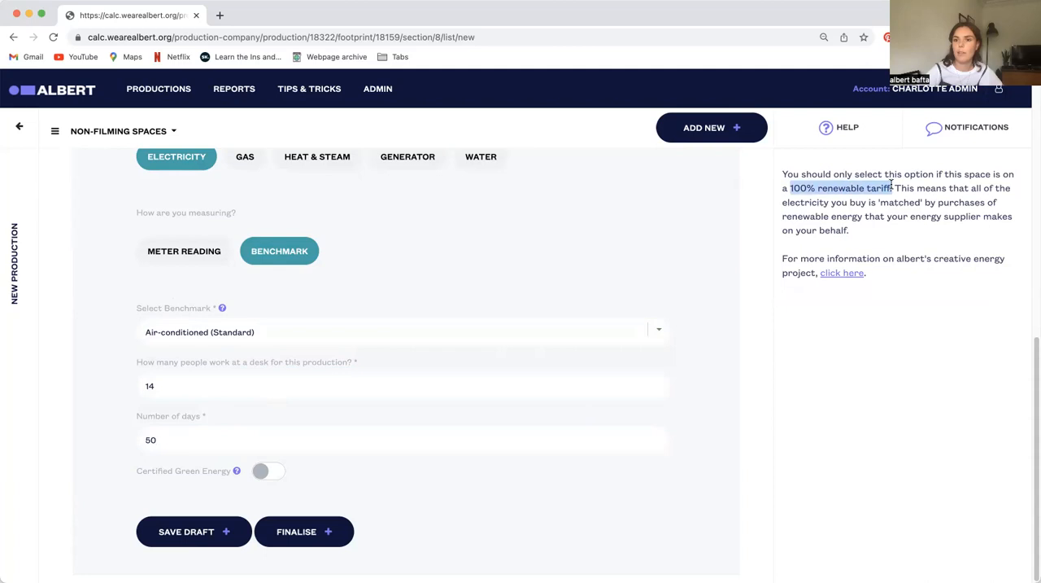
{"action": "left_click", "coordinate": [389, 478]}
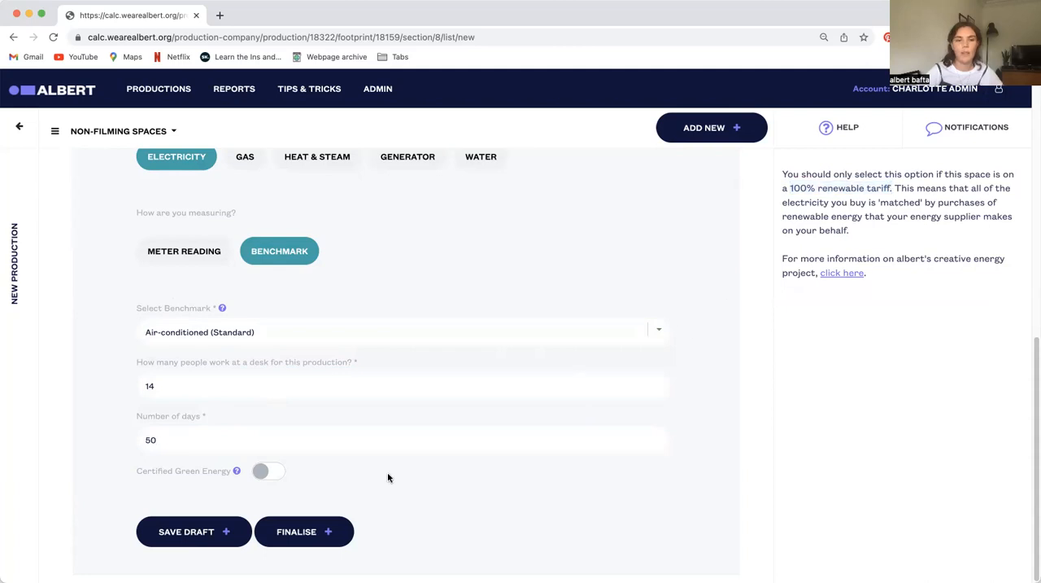
{"action": "left_click", "coordinate": [207, 537]}
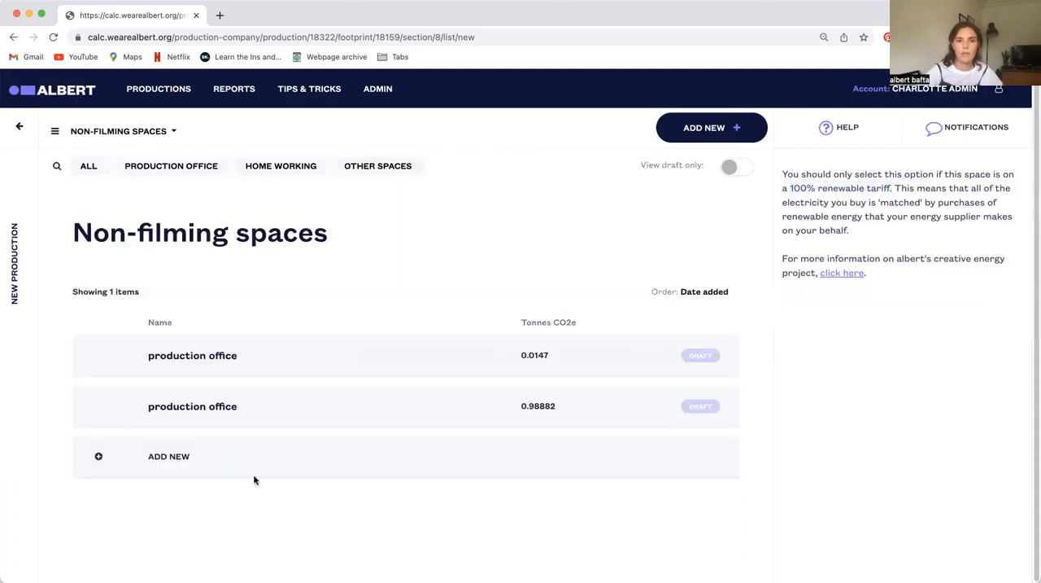
Add a further space nicknamed "production office", set to Production Office with the energy type Gas
{"action": "left_click", "coordinate": [175, 456]}
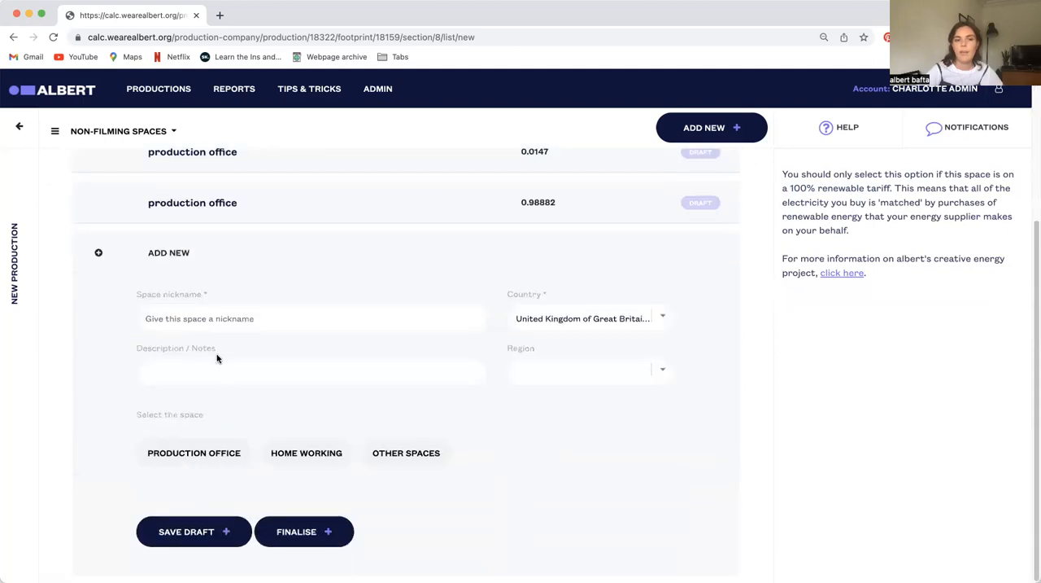
{"action": "left_click", "coordinate": [198, 318]}
{"action": "left_click", "coordinate": [219, 351]}
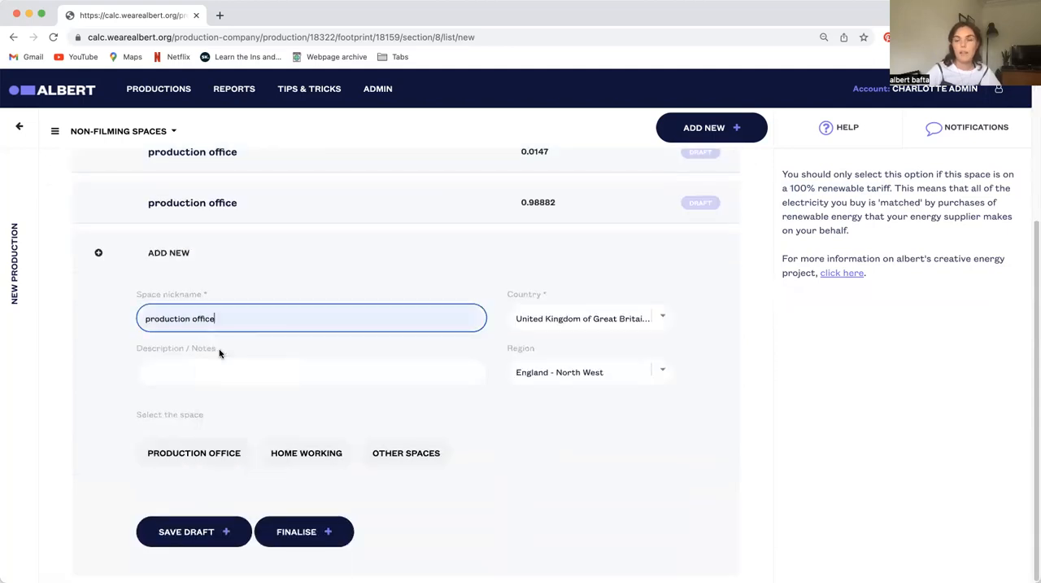
{"action": "left_click", "coordinate": [176, 452]}
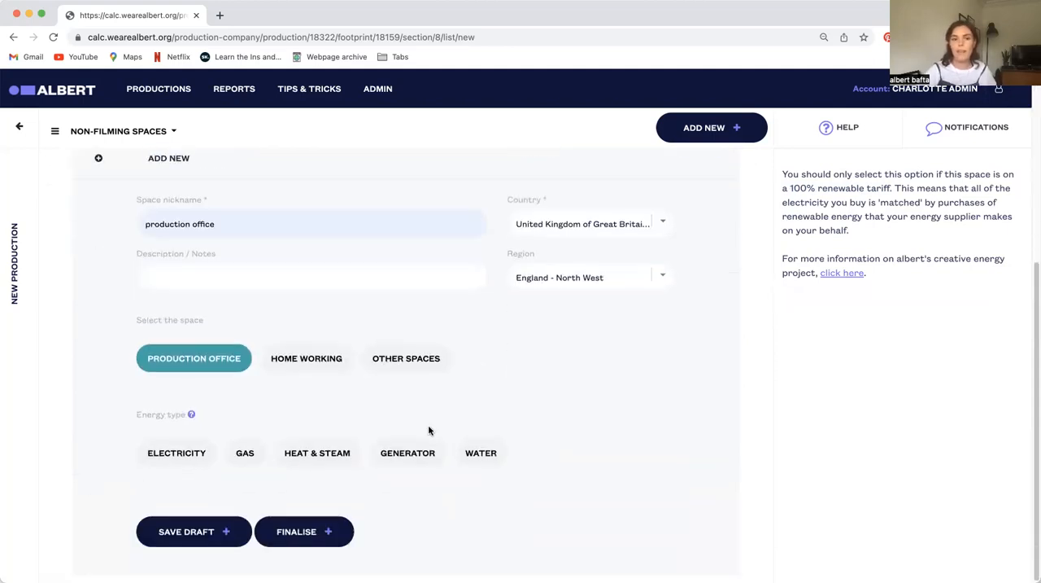
{"action": "left_click", "coordinate": [245, 453]}
{"action": "left_click", "coordinate": [407, 452]}
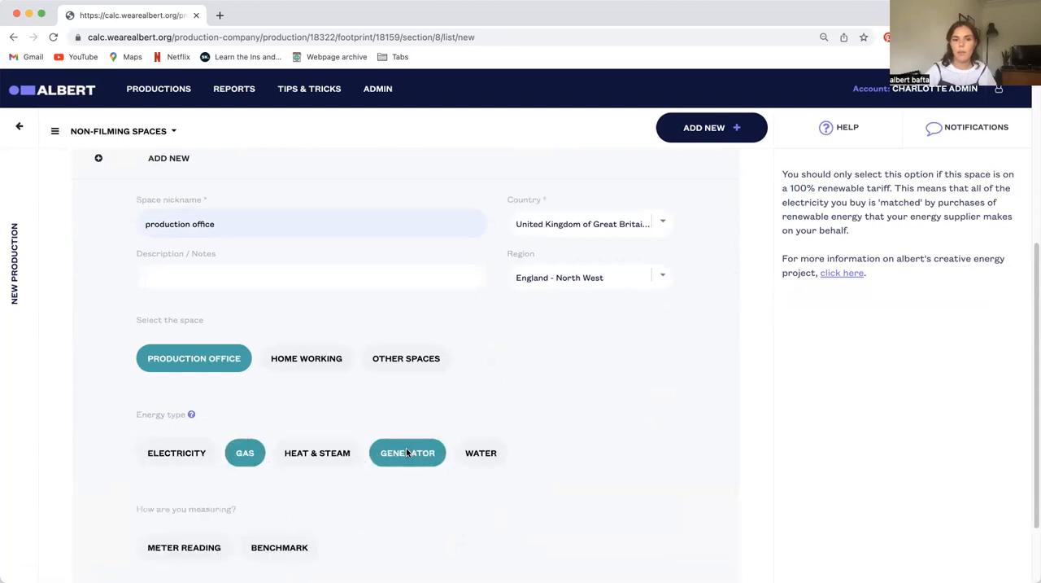
Measure the gas by the Air-conditioned (Standard) benchmark for 6 desk workers over 40 days, and save the entry as a draft
{"action": "left_click", "coordinate": [277, 454]}
{"action": "left_click", "coordinate": [177, 368]}
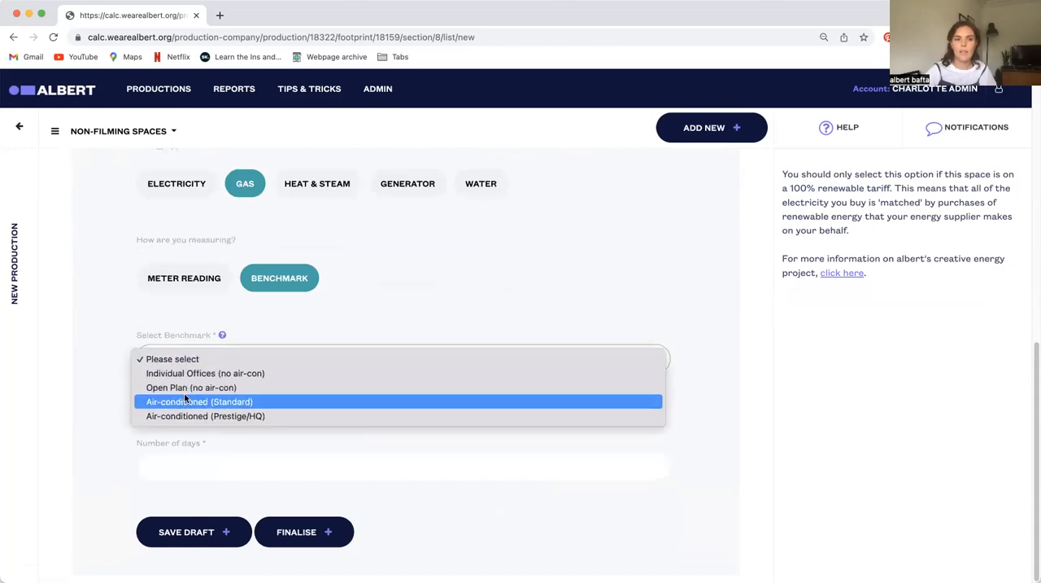
{"action": "left_click", "coordinate": [180, 400]}
{"action": "left_click", "coordinate": [176, 405]}
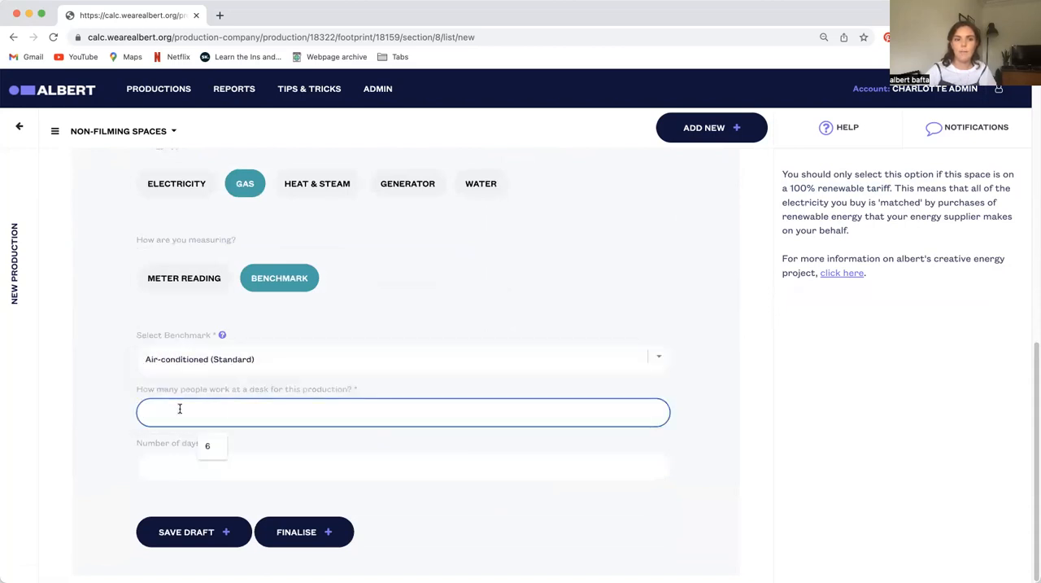
{"action": "type", "text": "6"}
{"action": "left_click", "coordinate": [198, 464]}
{"action": "type", "text": "40"}
{"action": "left_click", "coordinate": [213, 499]}
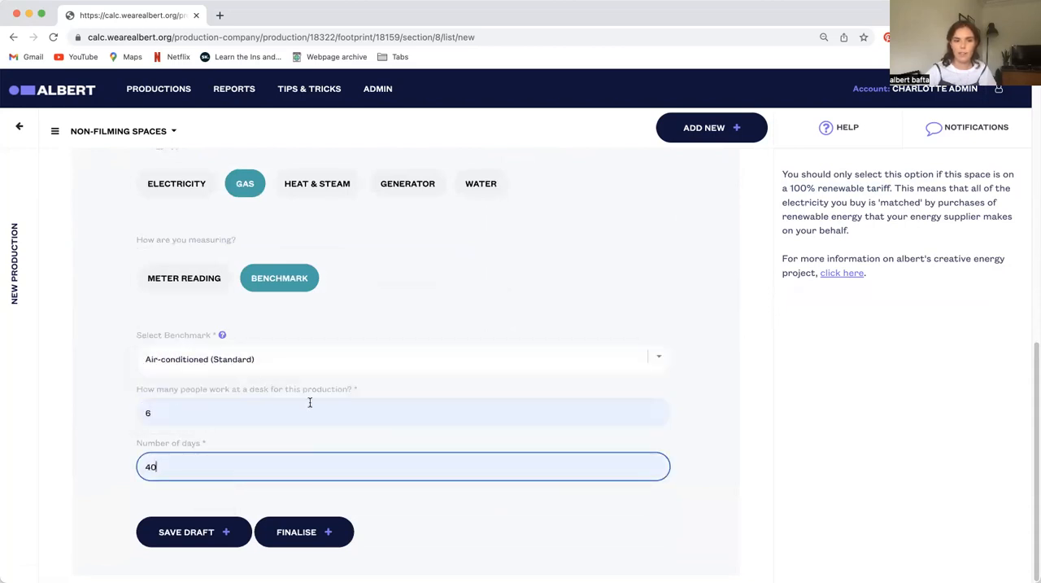
{"action": "left_click", "coordinate": [208, 539]}
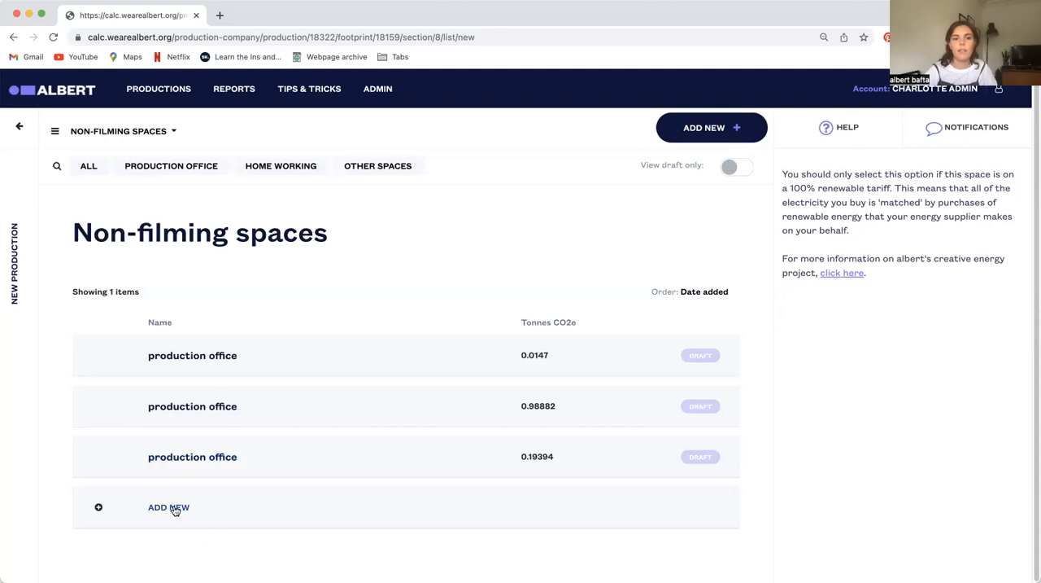
Start a new non-filming space with the nickname "home office" and set the space to Home Working
{"action": "left_click", "coordinate": [172, 505]}
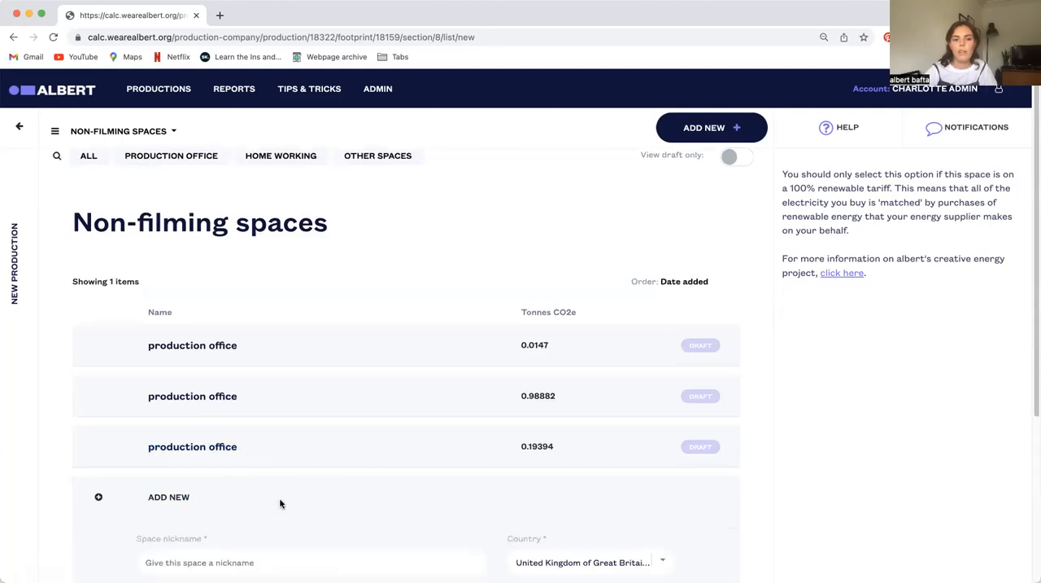
{"action": "scroll", "coordinate": [279, 488], "scroll_direction": "down", "scroll_amount": 5}
{"action": "left_click", "coordinate": [211, 318]}
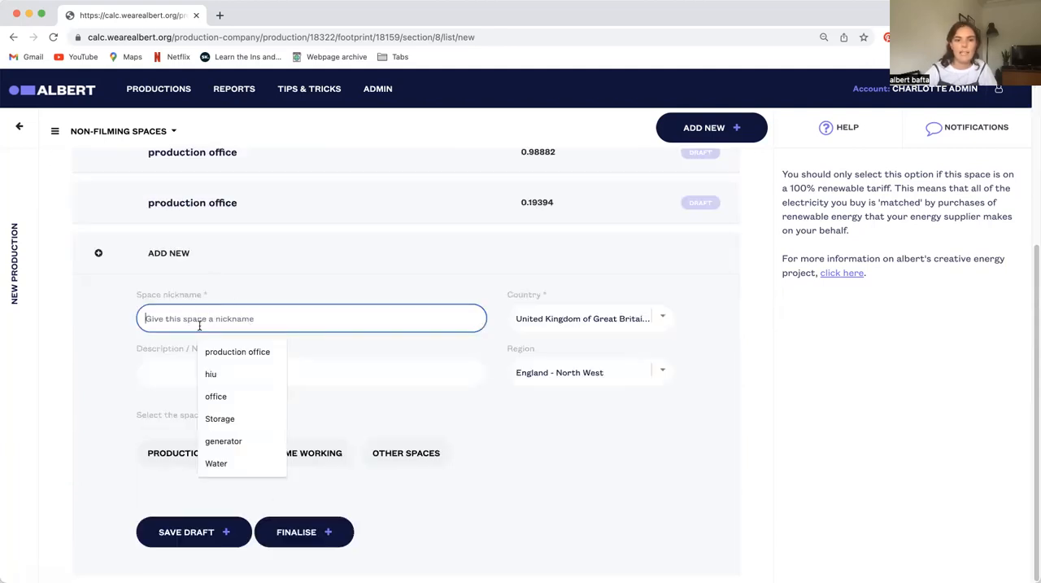
{"action": "type", "text": "omne"}
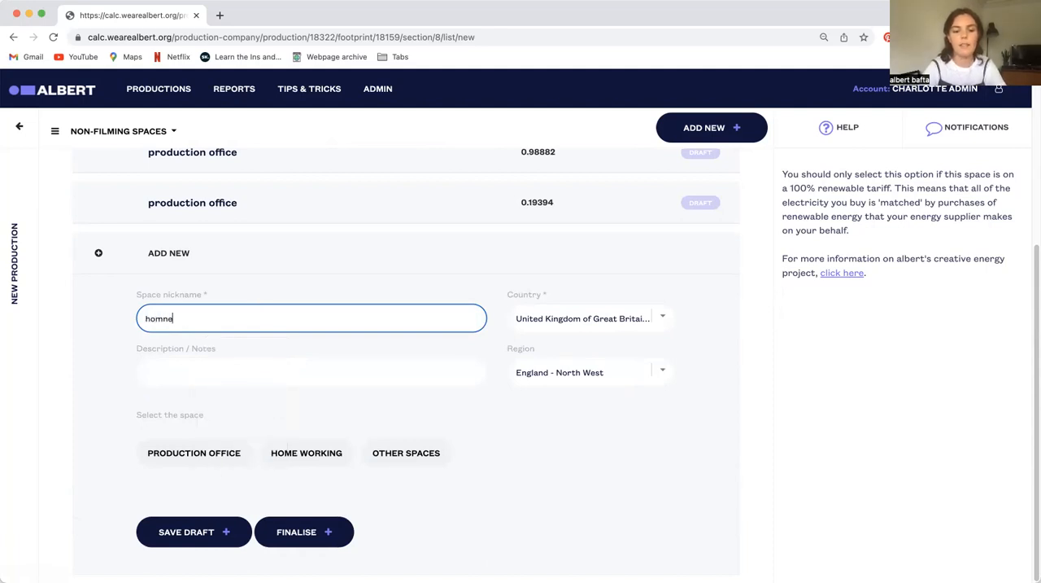
{"action": "type", "text": " office"}
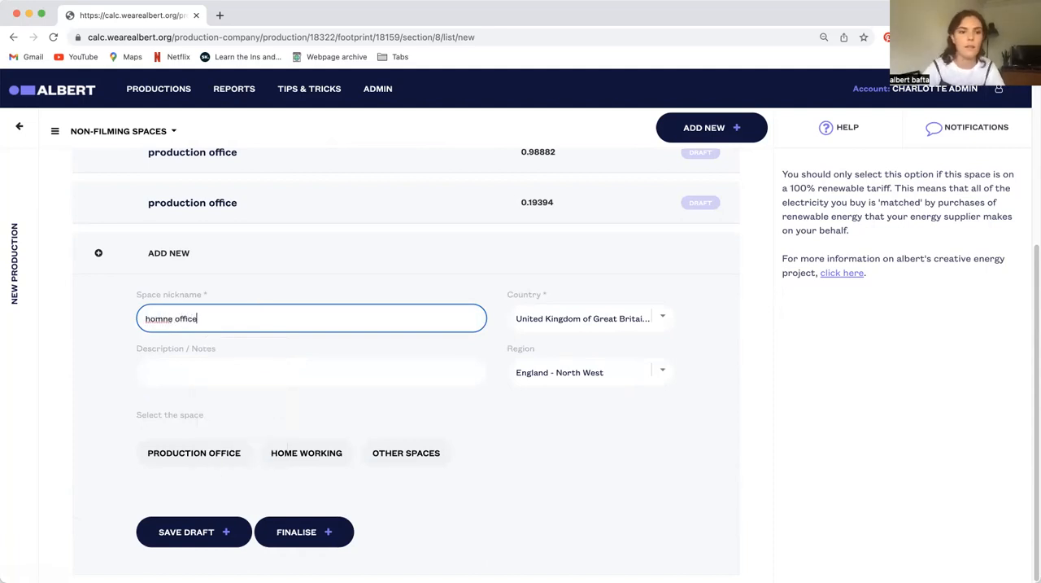
{"action": "key", "text": "BackSpace"}
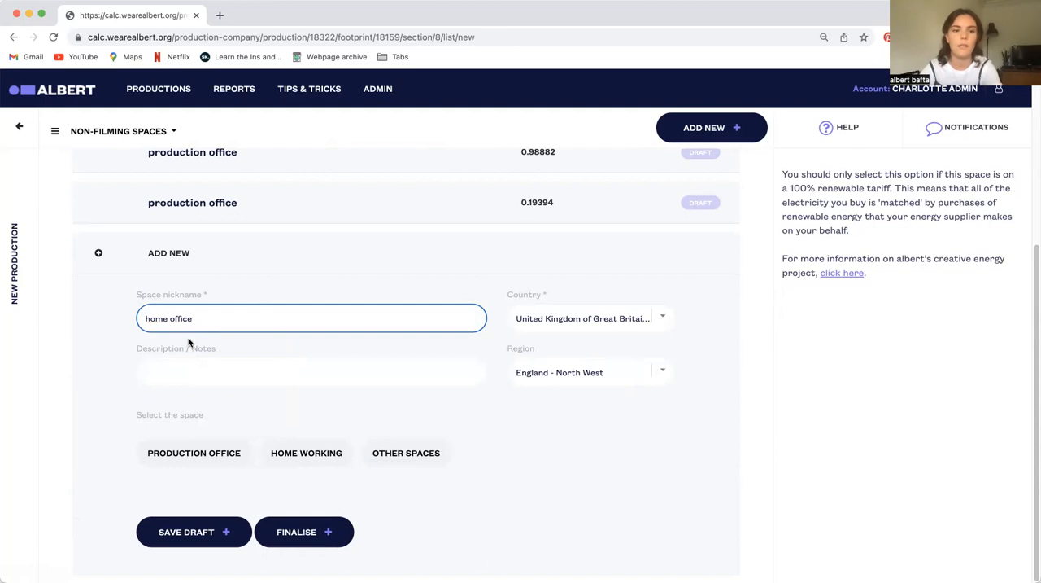
{"action": "left_click", "coordinate": [306, 453]}
Enter 8 people working from home for 40 days with Certified Green Energy switched on, and save the entry as a draft
{"action": "scroll", "coordinate": [384, 453], "scroll_direction": "down", "scroll_amount": 3}
{"action": "left_click", "coordinate": [193, 386]}
{"action": "left_click", "coordinate": [209, 441]}
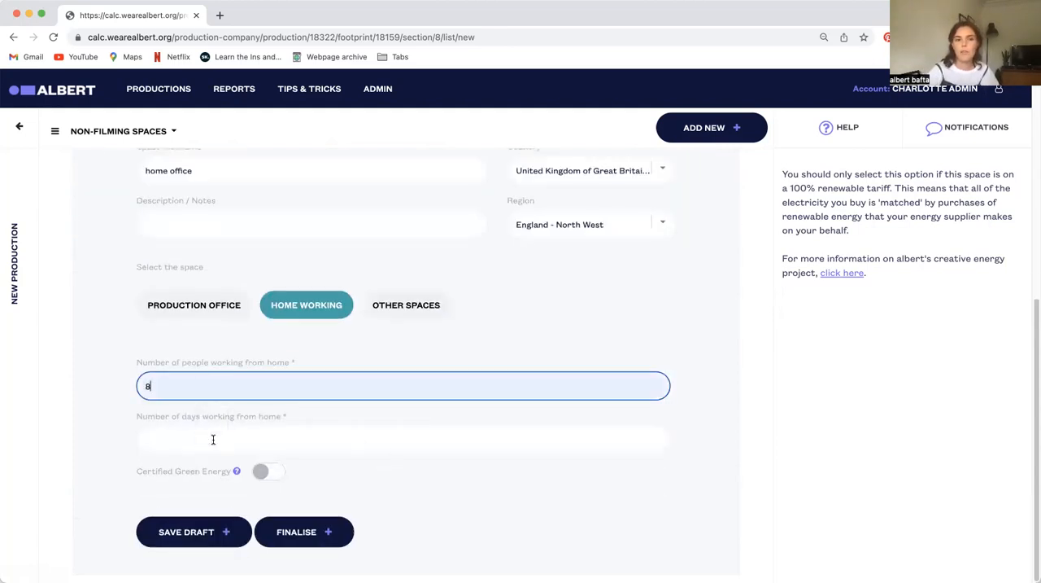
{"action": "left_click", "coordinate": [233, 440]}
{"action": "left_click", "coordinate": [216, 472]}
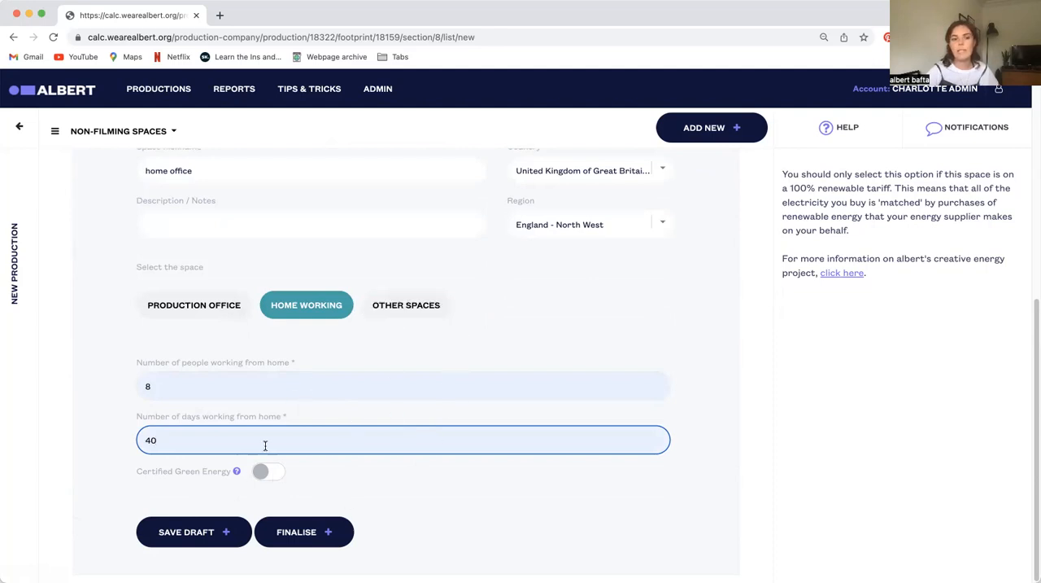
{"action": "left_click", "coordinate": [259, 471]}
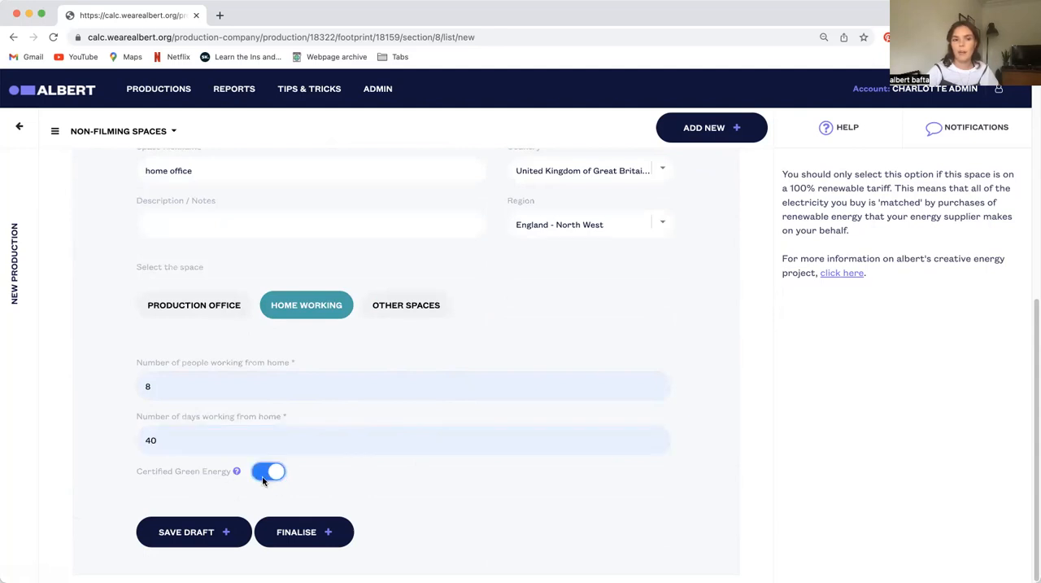
{"action": "left_click", "coordinate": [186, 539]}
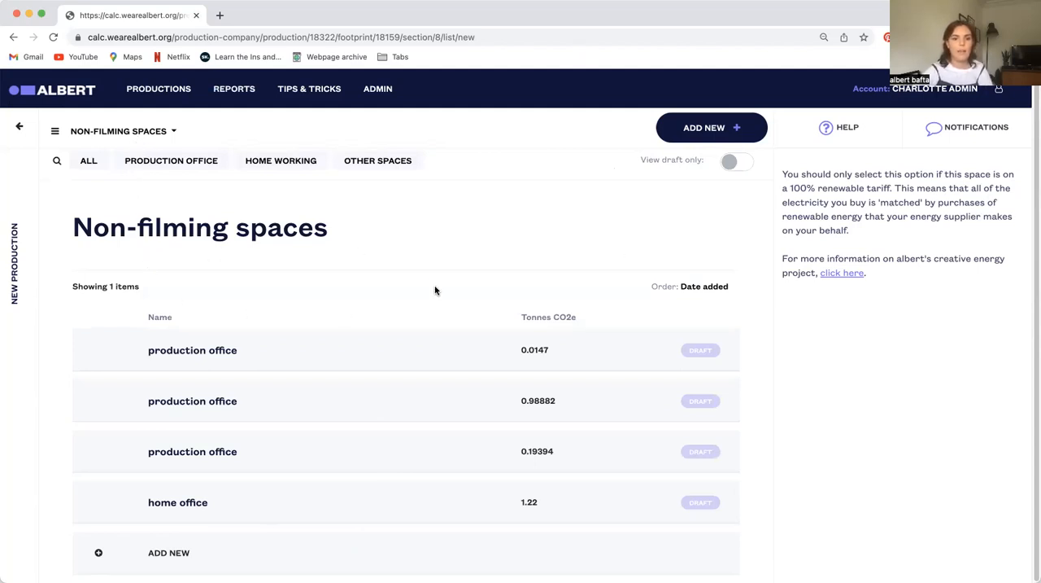
Look at the list of other footprint sections without switching, and open the first production office draft
{"action": "left_click", "coordinate": [80, 134]}
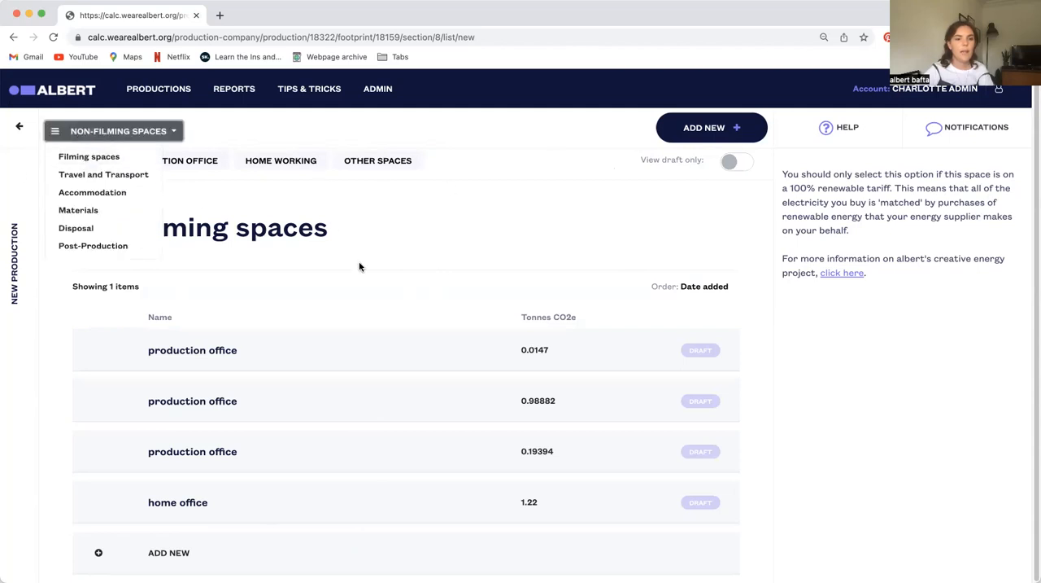
{"action": "left_click", "coordinate": [358, 270]}
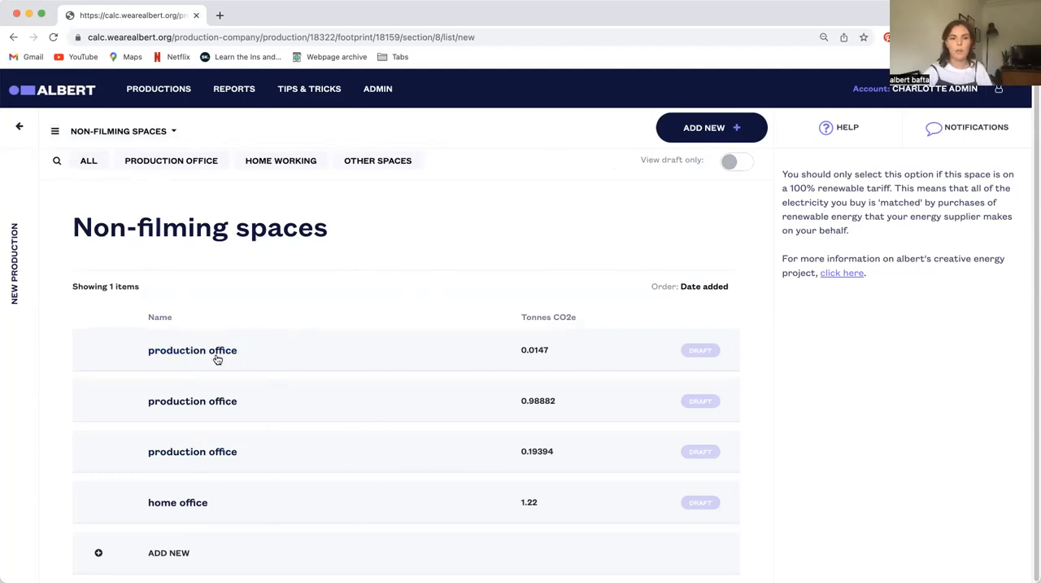
{"action": "left_click", "coordinate": [186, 360]}
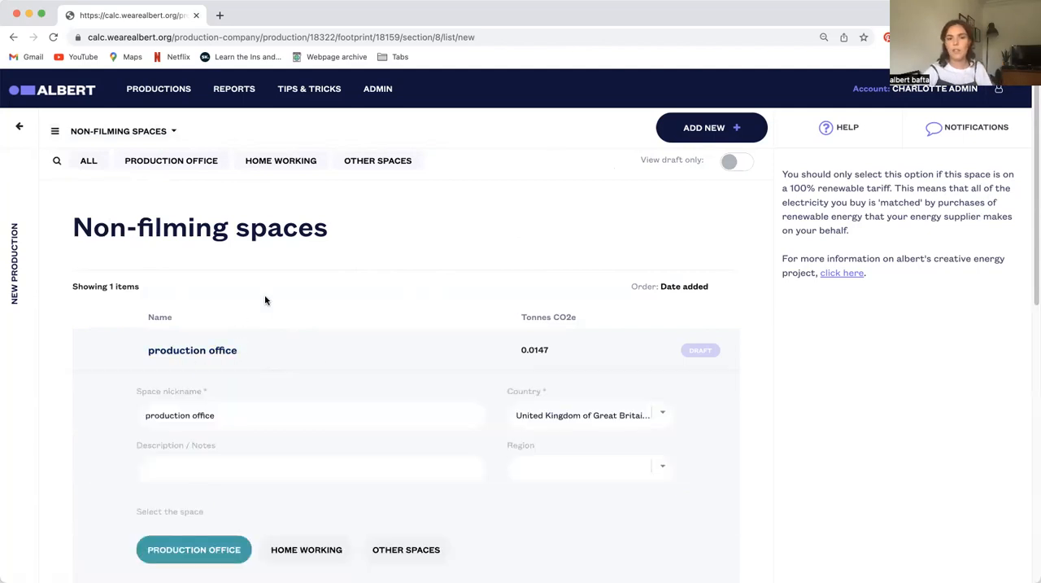
Add the description "Glasgow offices" to the open production office water entry and save it as a draft
{"action": "scroll", "coordinate": [346, 348], "scroll_direction": "down", "scroll_amount": 3}
{"action": "scroll", "coordinate": [166, 331], "scroll_direction": "up", "scroll_amount": 1}
{"action": "left_click", "coordinate": [194, 328]}
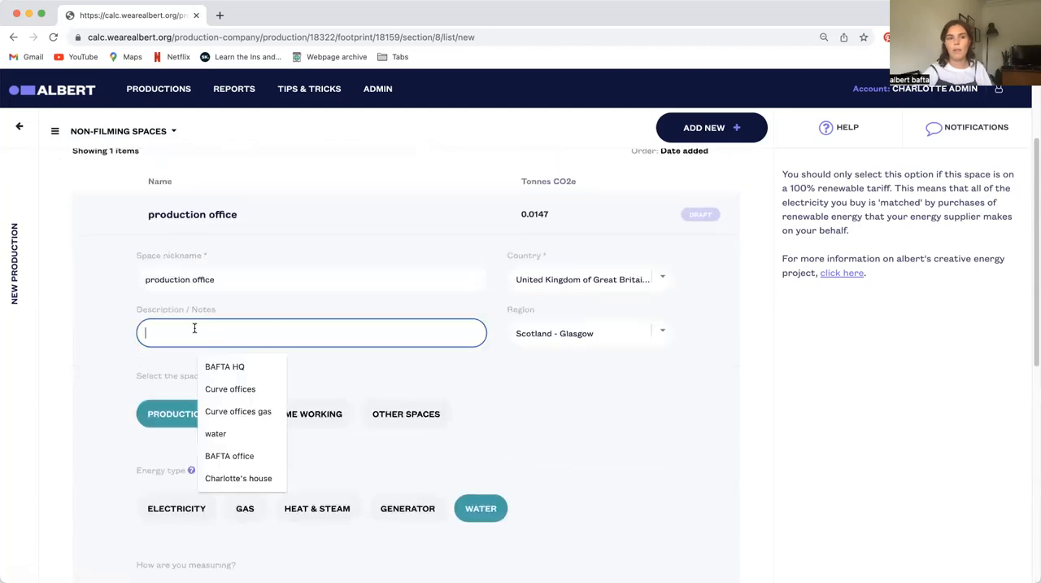
{"action": "type", "text": "Gl"}
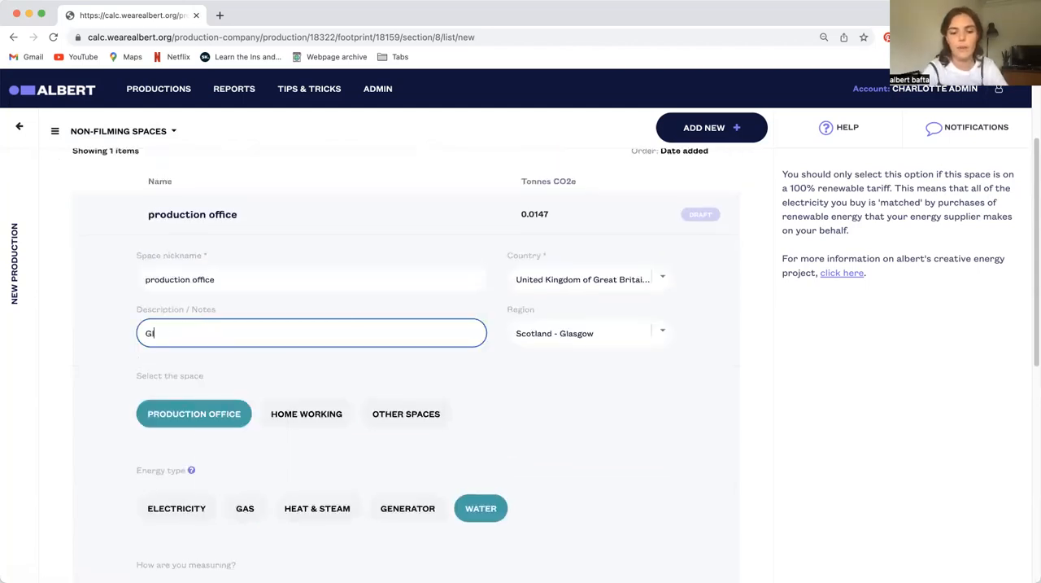
{"action": "type", "text": "asgow offices"}
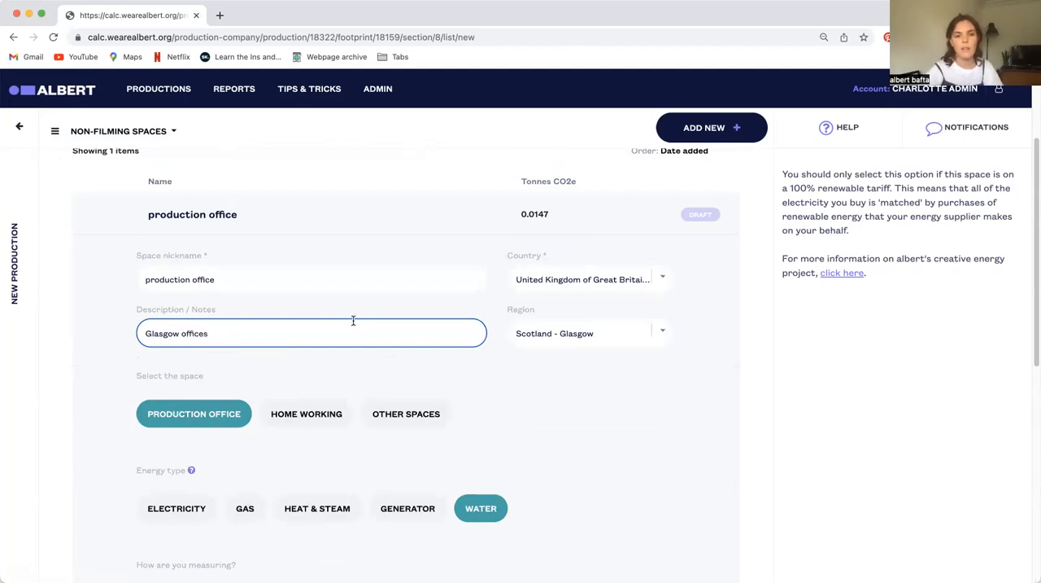
{"action": "scroll", "coordinate": [494, 390], "scroll_direction": "down", "scroll_amount": 3}
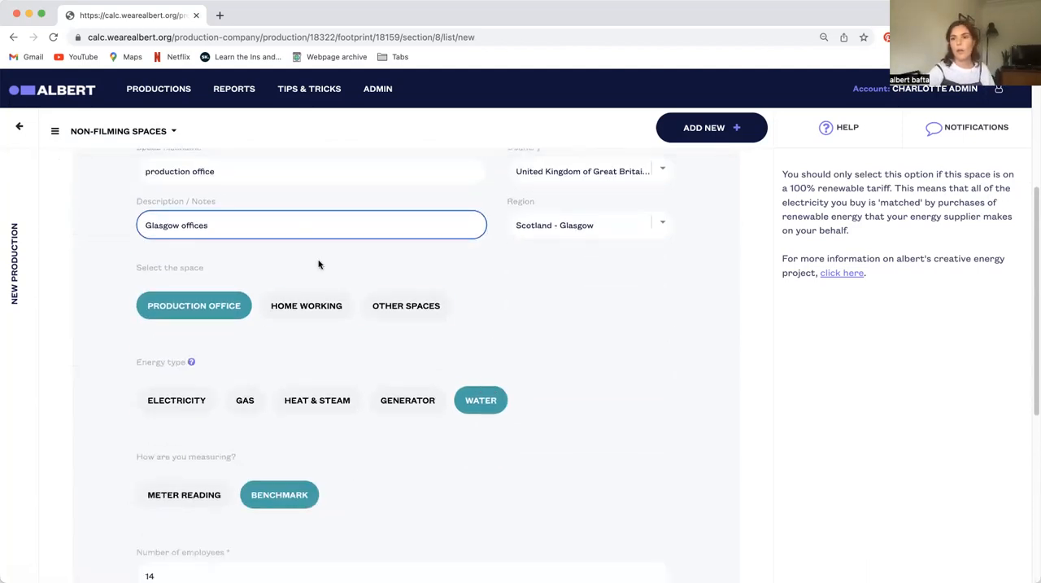
{"action": "scroll", "coordinate": [269, 397], "scroll_direction": "down", "scroll_amount": 5}
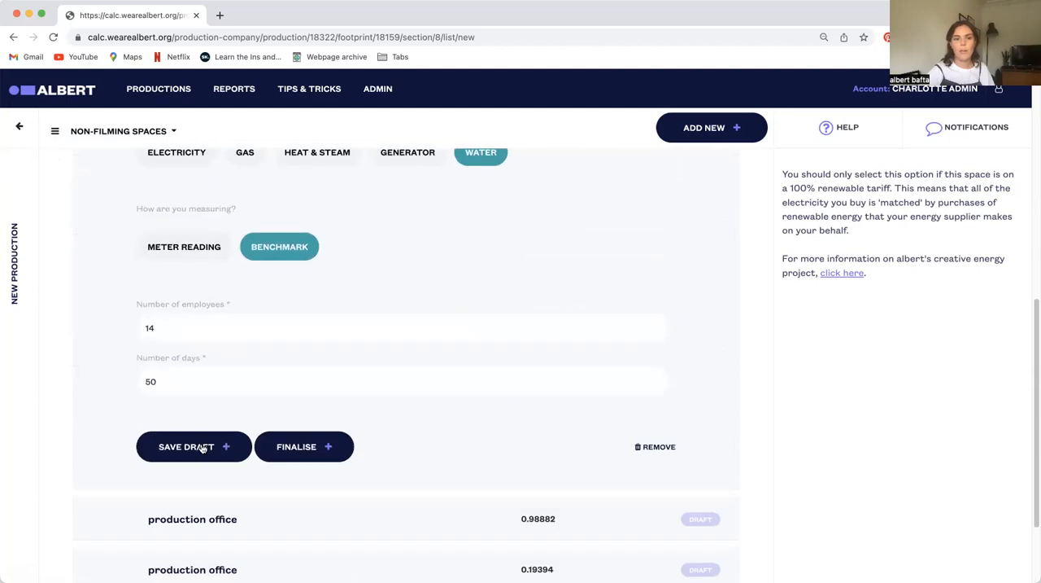
{"action": "left_click", "coordinate": [204, 448]}
Switch to the Filming spaces section and start a new space nicknamed "studio 1" with the space set to Studio
{"action": "left_click", "coordinate": [81, 132]}
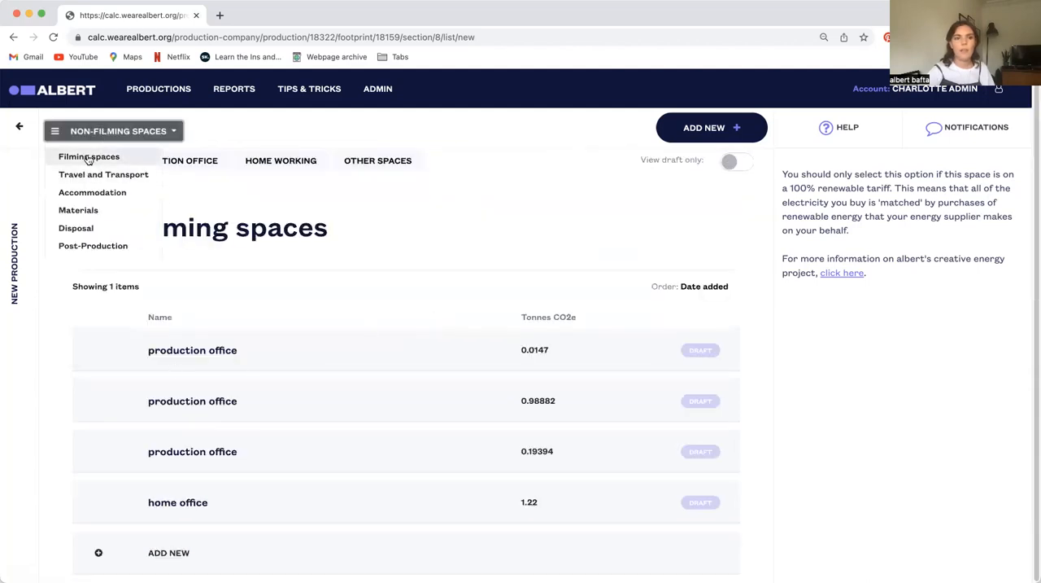
{"action": "left_click", "coordinate": [87, 156]}
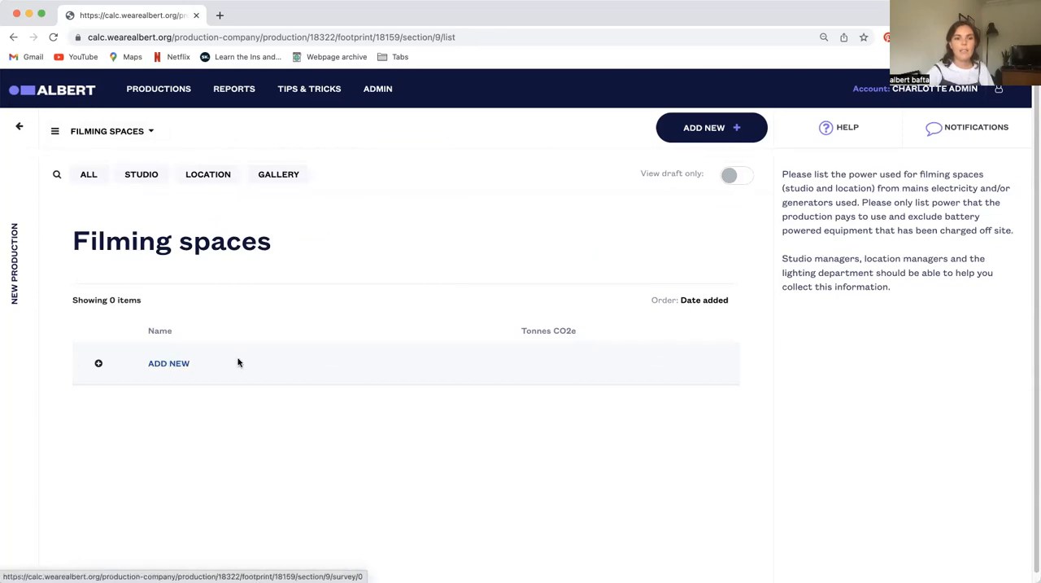
{"action": "left_click", "coordinate": [128, 371]}
{"action": "scroll", "coordinate": [236, 432], "scroll_direction": "down", "scroll_amount": 3}
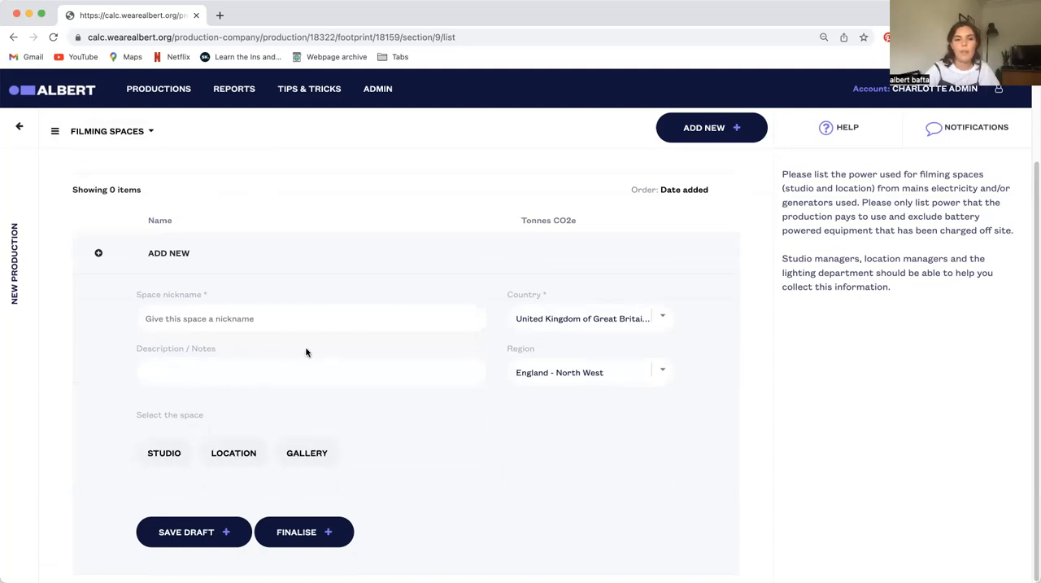
{"action": "left_click", "coordinate": [240, 324]}
{"action": "left_click", "coordinate": [238, 352]}
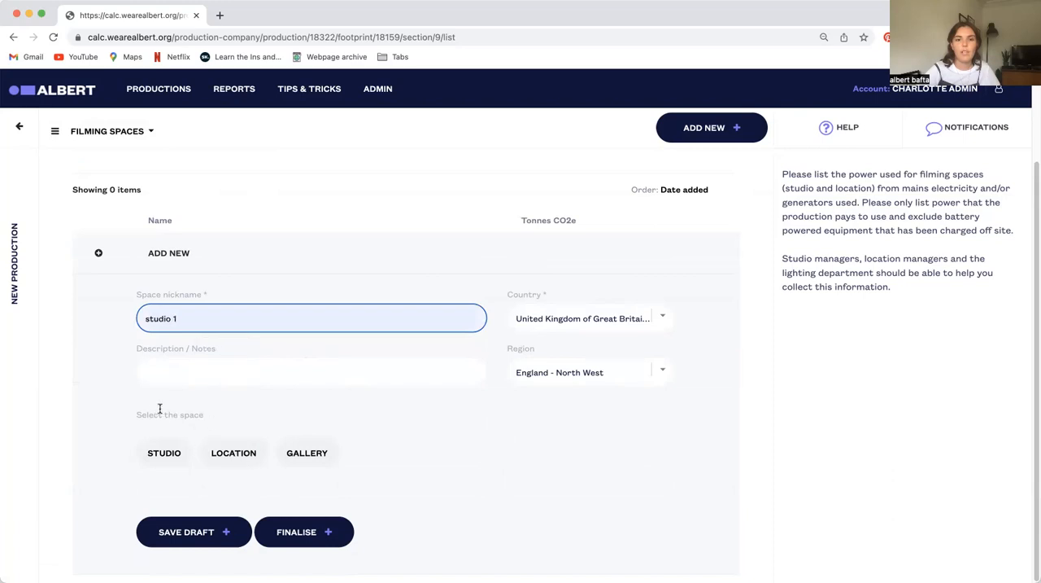
{"action": "left_click", "coordinate": [153, 453]}
Examine the studio's energy consumption fields for electricity, gas, and heat & steam
{"action": "scroll", "coordinate": [413, 473], "scroll_direction": "down", "scroll_amount": 2}
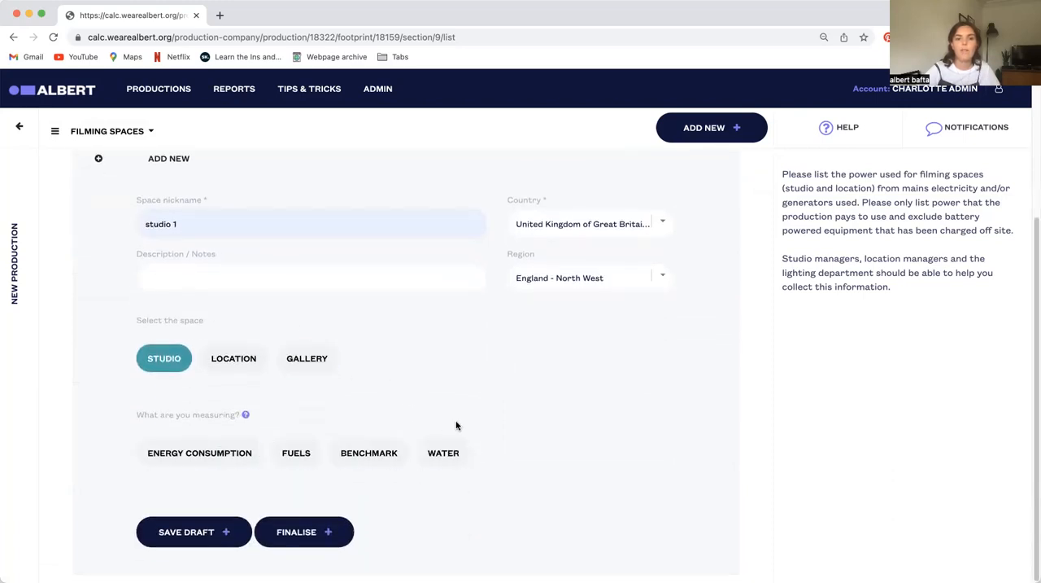
{"action": "left_click", "coordinate": [202, 454]}
{"action": "scroll", "coordinate": [382, 458], "scroll_direction": "down", "scroll_amount": 2}
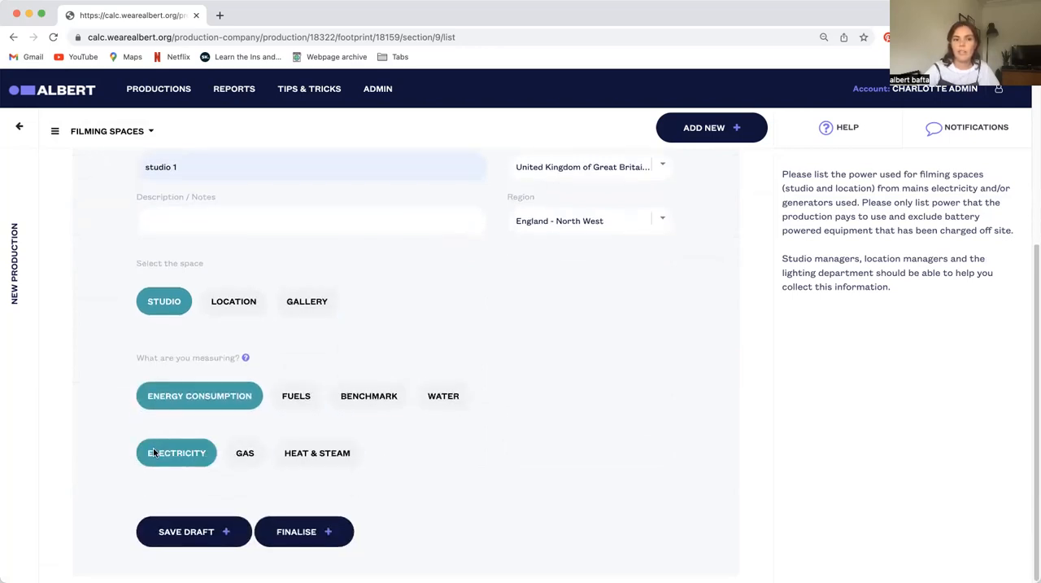
{"action": "left_click", "coordinate": [184, 455]}
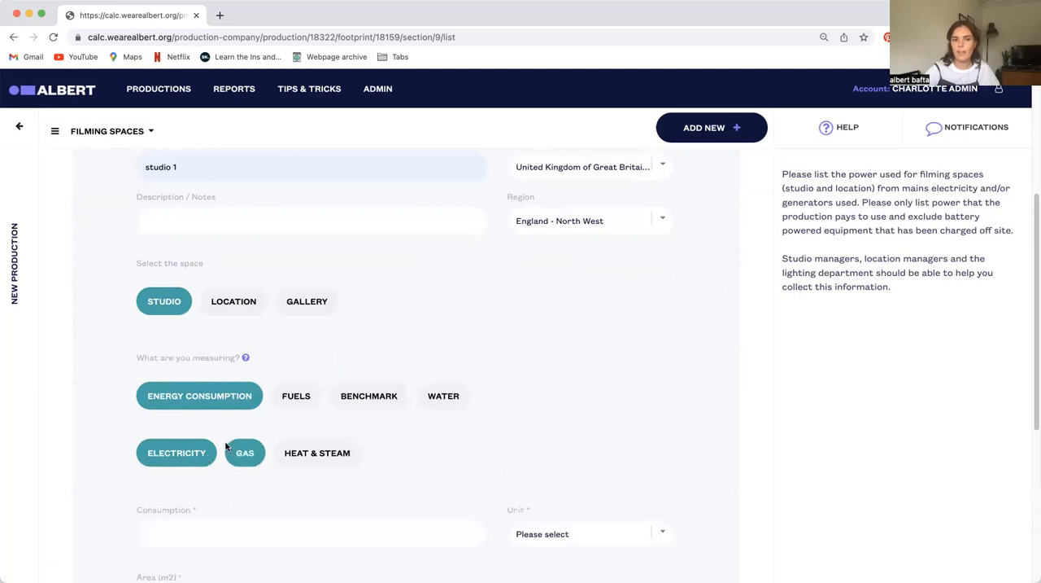
{"action": "scroll", "coordinate": [484, 452], "scroll_direction": "down", "scroll_amount": 4}
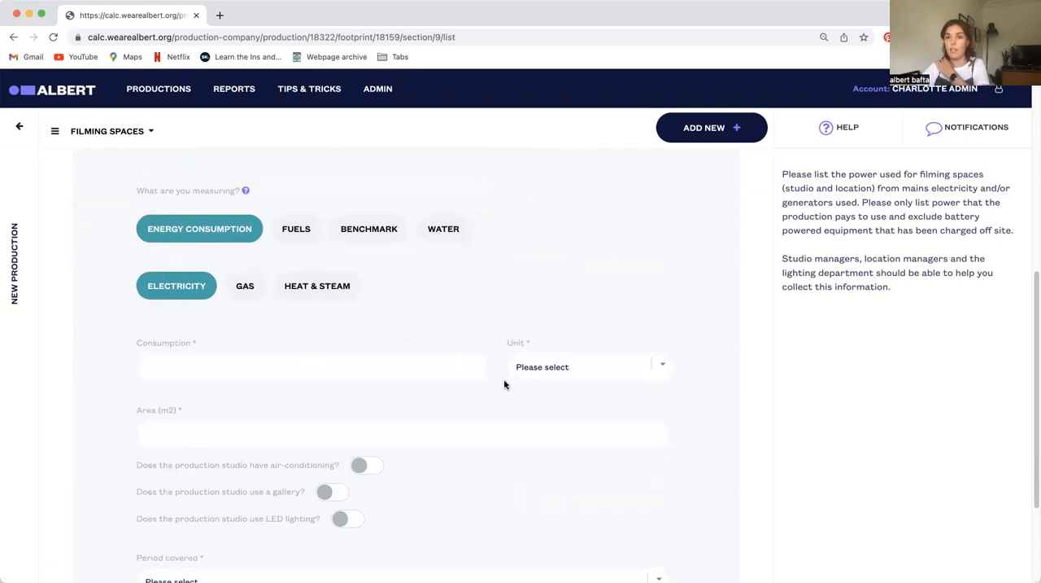
{"action": "scroll", "coordinate": [462, 390], "scroll_direction": "down", "scroll_amount": 1}
{"action": "left_click", "coordinate": [244, 264]}
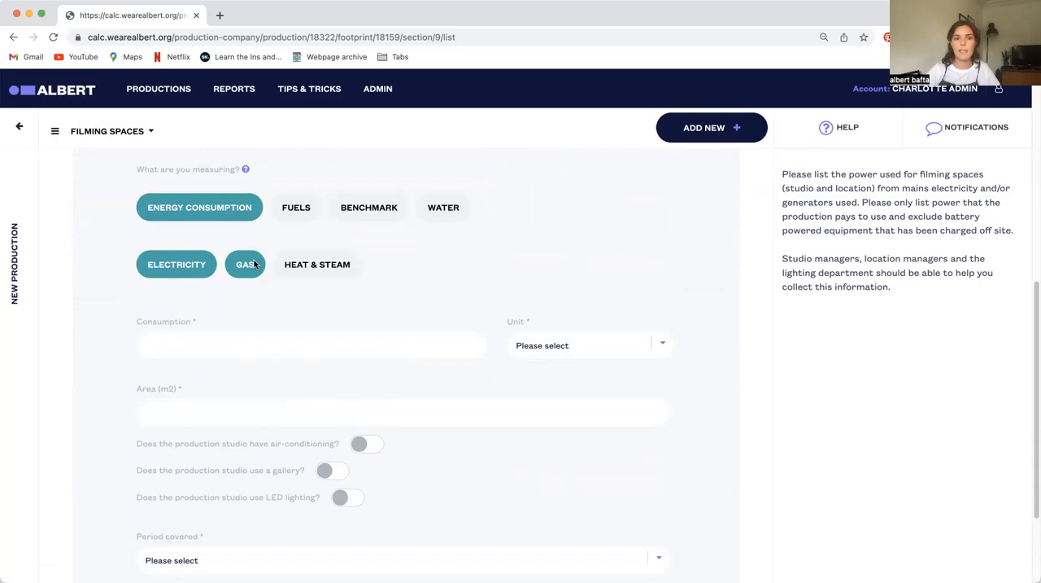
{"action": "left_click", "coordinate": [317, 264]}
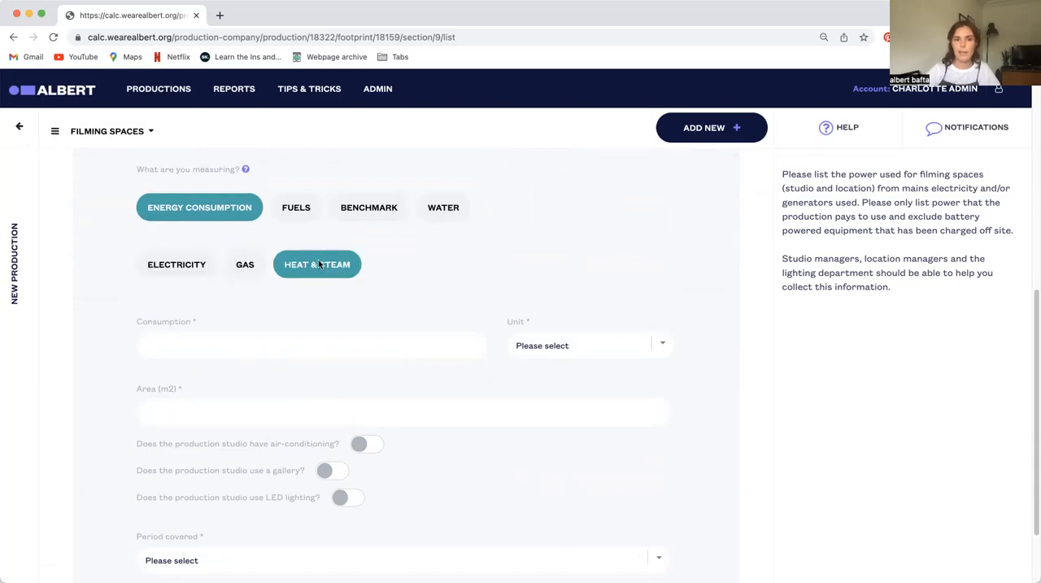
{"action": "scroll", "coordinate": [298, 323], "scroll_direction": "down", "scroll_amount": 2}
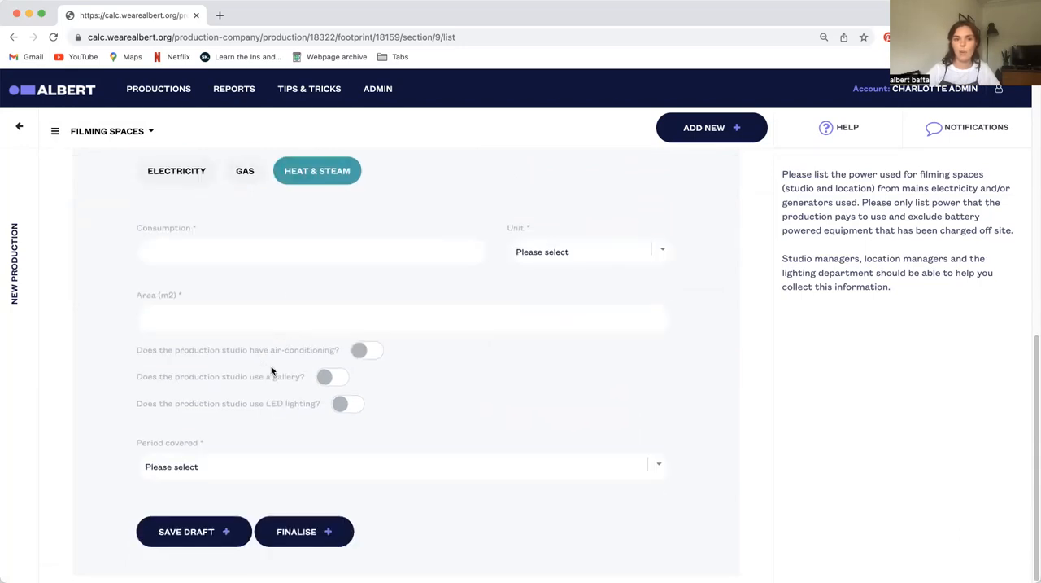
{"action": "scroll", "coordinate": [281, 350], "scroll_direction": "up", "scroll_amount": 5}
{"action": "scroll", "coordinate": [194, 253], "scroll_direction": "up", "scroll_amount": 2}
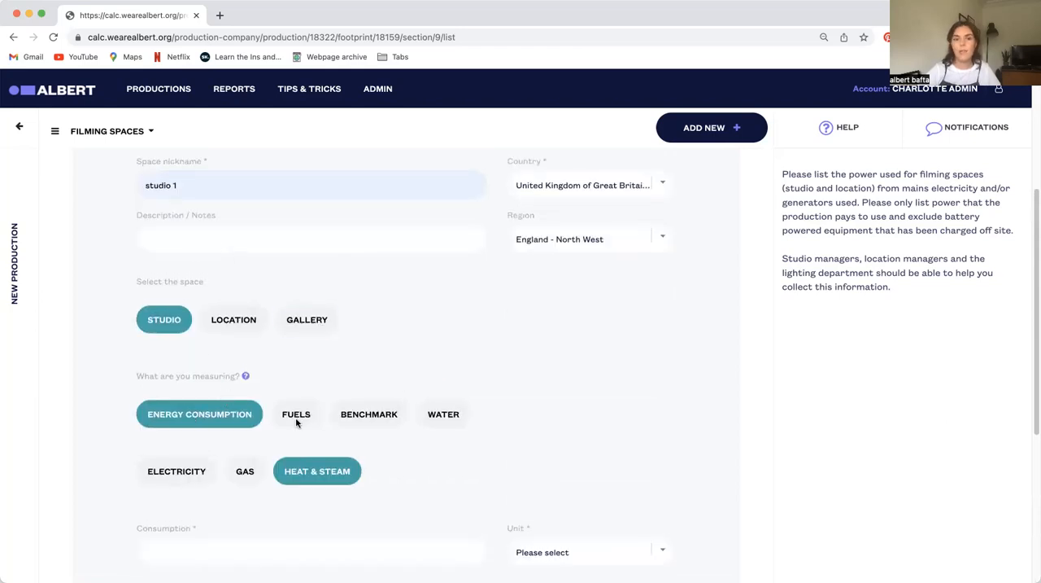
Set studio 1 to be measured by Benchmark, comparing the two energy combinations and choosing electricity and gas
{"action": "left_click", "coordinate": [380, 416]}
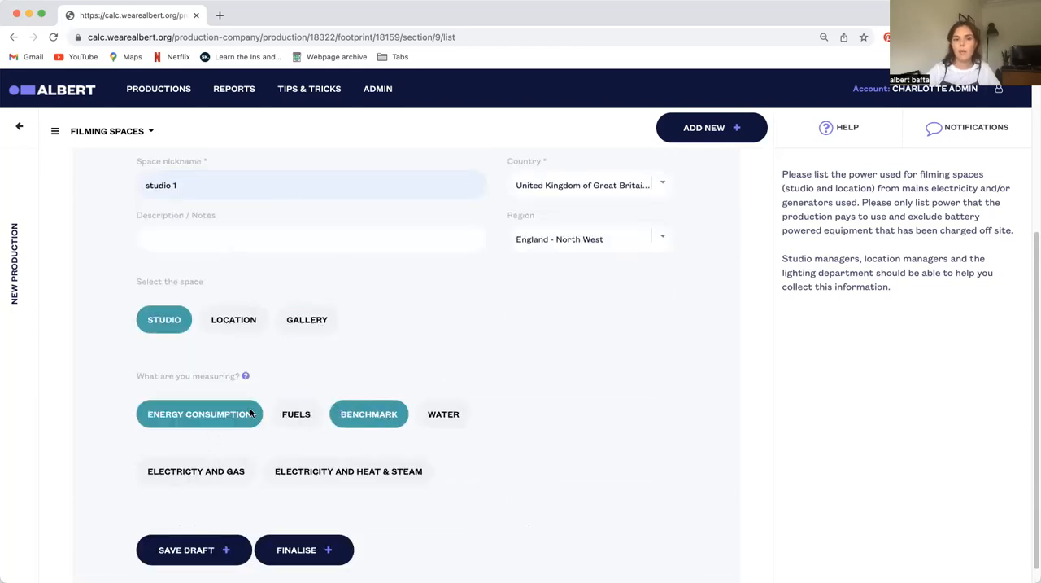
{"action": "left_click", "coordinate": [183, 472]}
{"action": "left_click", "coordinate": [294, 474]}
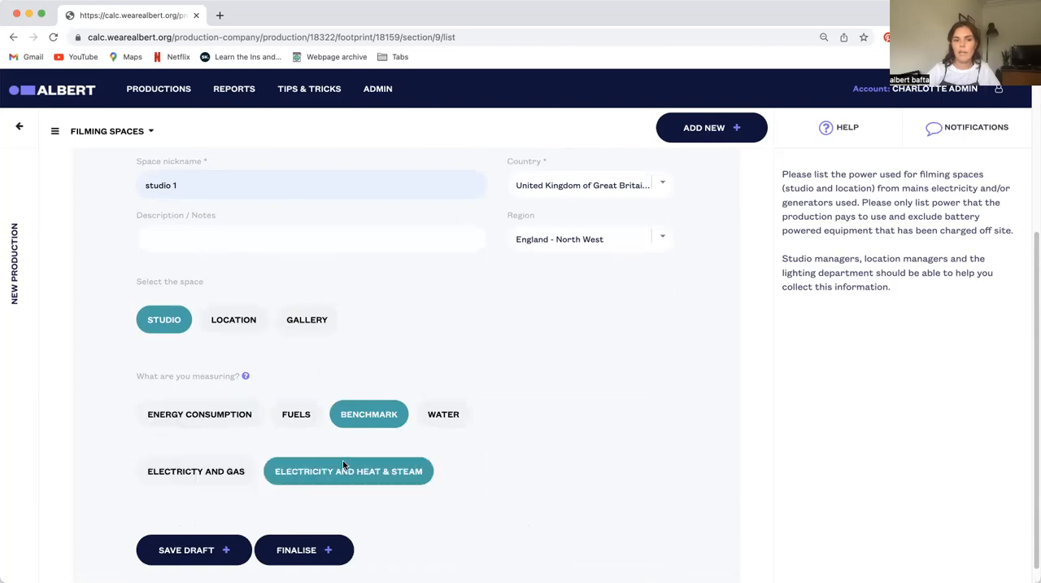
{"action": "left_click", "coordinate": [187, 482]}
{"action": "left_click", "coordinate": [300, 479]}
{"action": "left_click", "coordinate": [176, 477]}
{"action": "scroll", "coordinate": [425, 448], "scroll_direction": "down", "scroll_amount": 4}
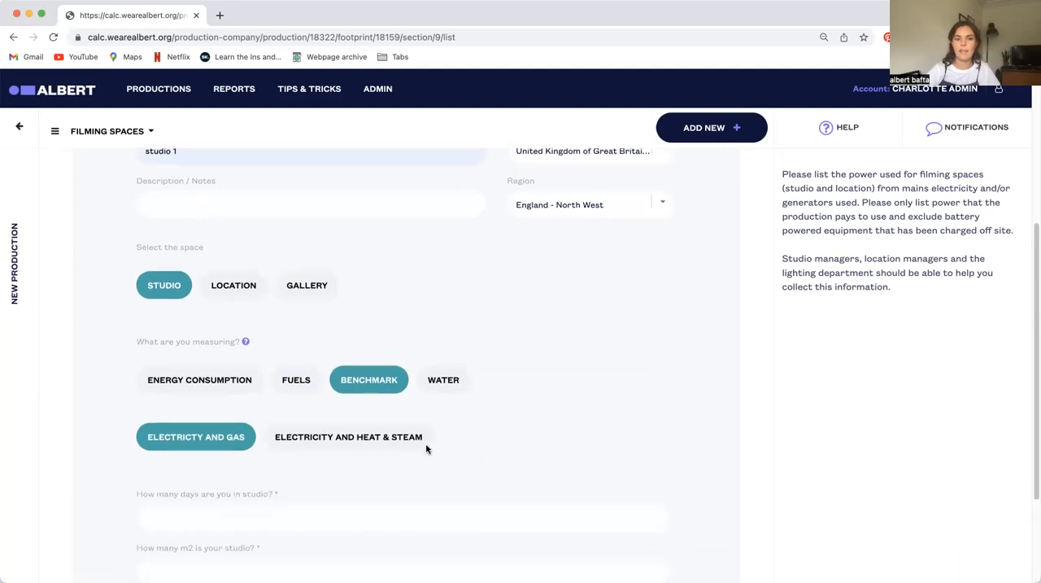
Enter 30 days in studio and a studio area of 100 m2, and save the entry as a draft
{"action": "left_click", "coordinate": [241, 372]}
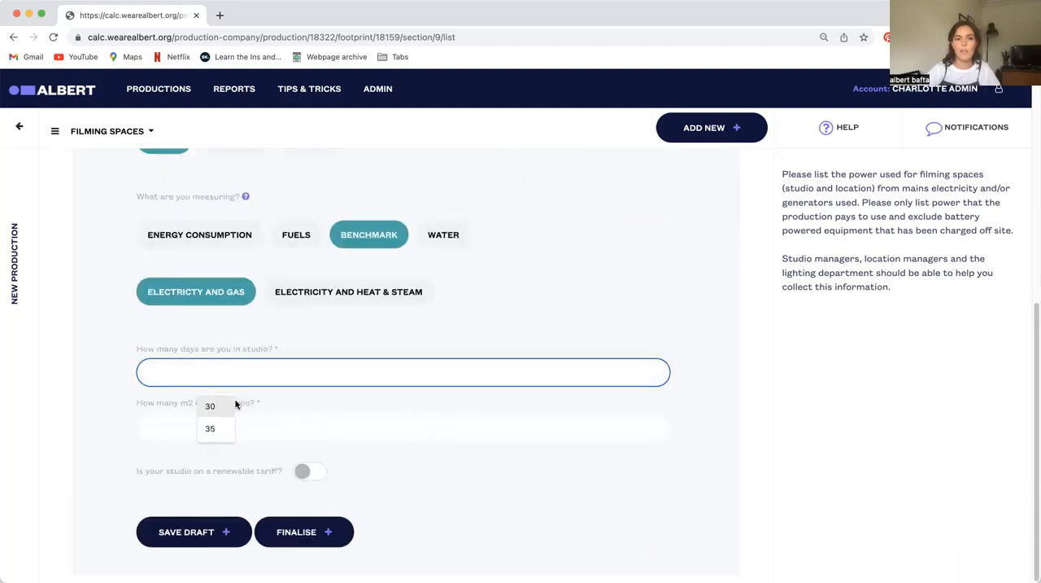
{"action": "left_click", "coordinate": [209, 405]}
{"action": "left_click", "coordinate": [199, 428]}
{"action": "left_click", "coordinate": [212, 459]}
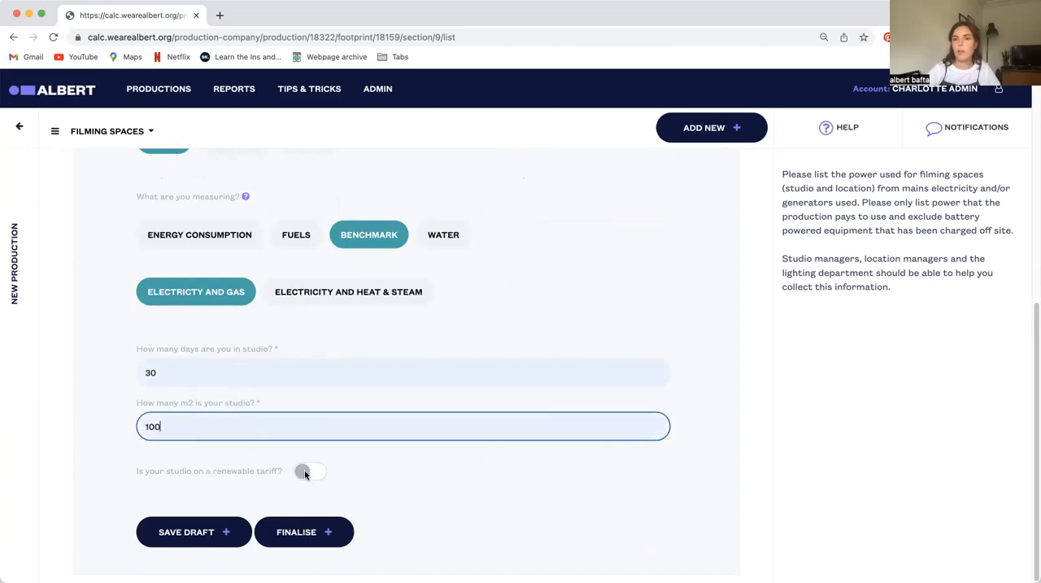
{"action": "left_click", "coordinate": [190, 533]}
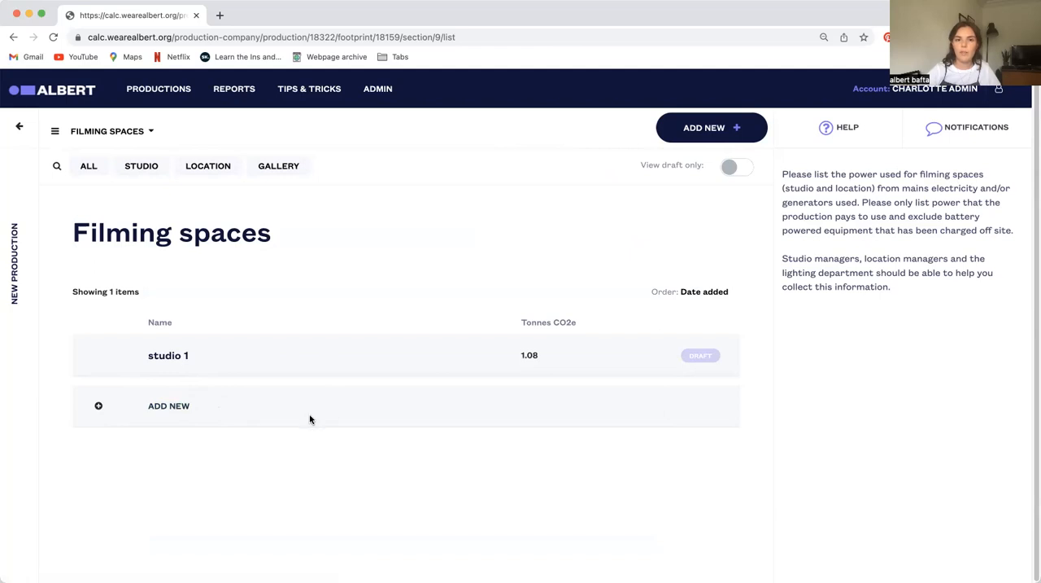
Start a second filming space nicknamed "studio 1" with the description "Pinewood" and the space set to Studio
{"action": "left_click", "coordinate": [173, 407]}
{"action": "scroll", "coordinate": [304, 417], "scroll_direction": "down", "scroll_amount": 2}
{"action": "left_click", "coordinate": [238, 319]}
{"action": "left_click", "coordinate": [200, 321]}
{"action": "left_click", "coordinate": [213, 352]}
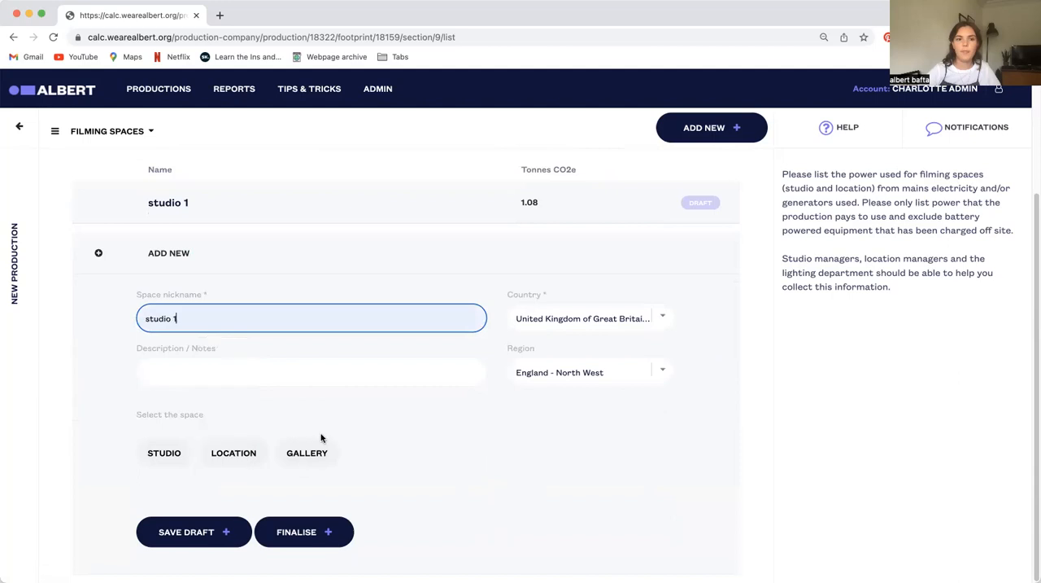
{"action": "left_click", "coordinate": [239, 363]}
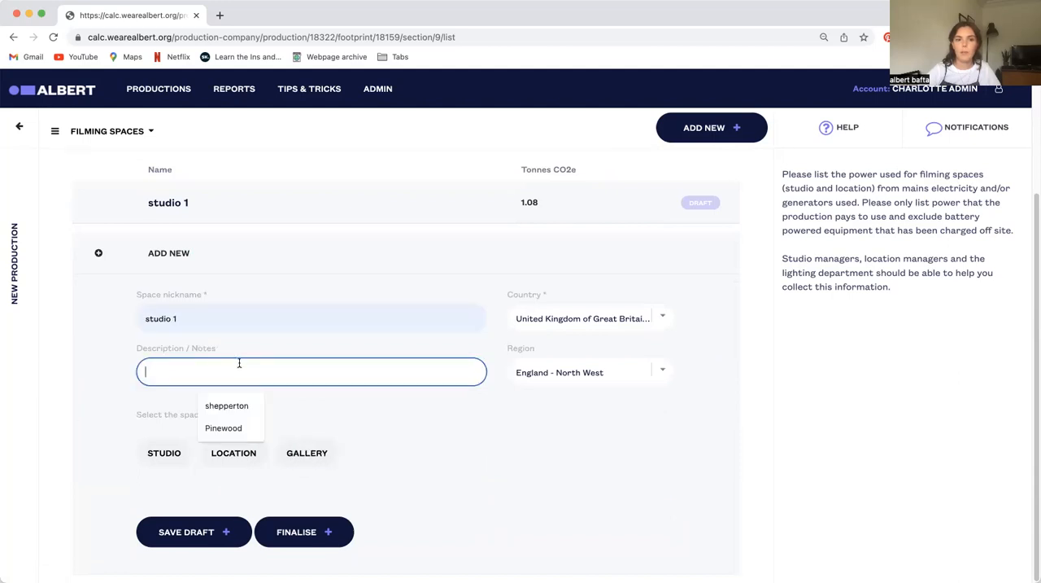
{"action": "left_click", "coordinate": [225, 428]}
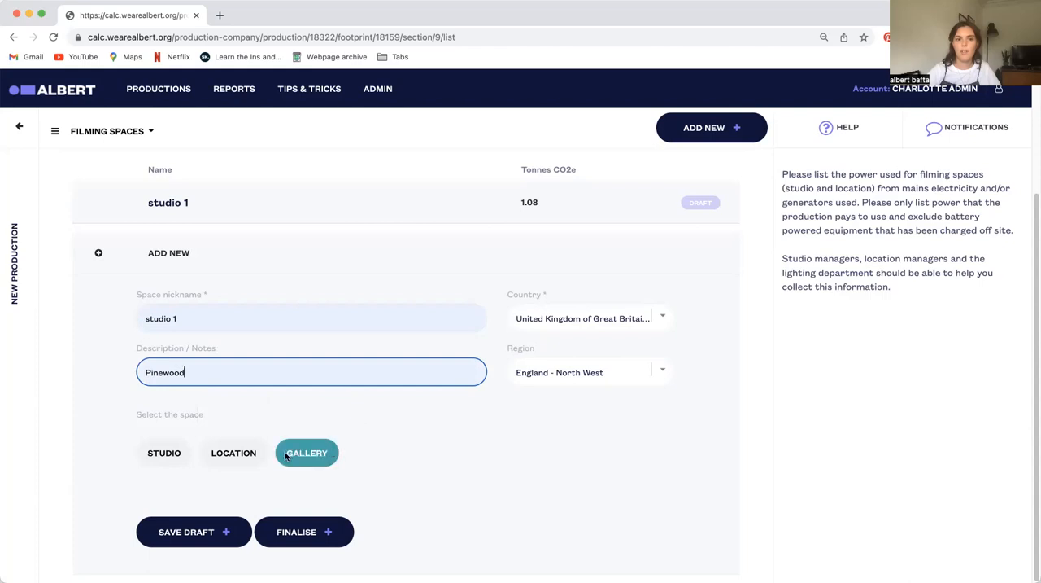
{"action": "left_click", "coordinate": [163, 452]}
Measure the studio's water with a consumption of 700 litres and the period covered set to Total, and save the entry as a draft
{"action": "scroll", "coordinate": [436, 440], "scroll_direction": "down", "scroll_amount": 2}
{"action": "left_click", "coordinate": [444, 453]}
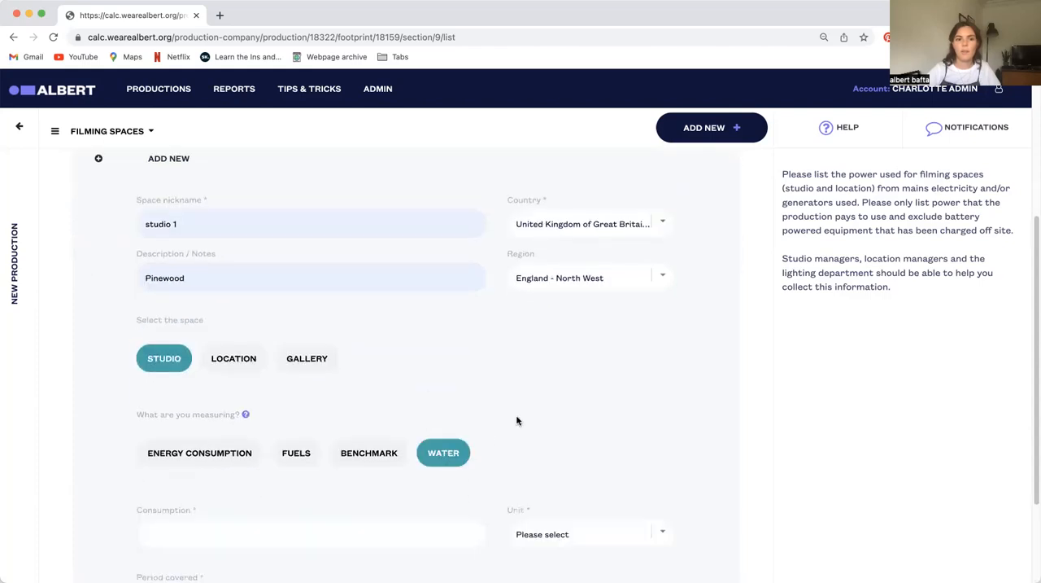
{"action": "scroll", "coordinate": [244, 417], "scroll_direction": "down", "scroll_amount": 2}
{"action": "left_click", "coordinate": [256, 401]}
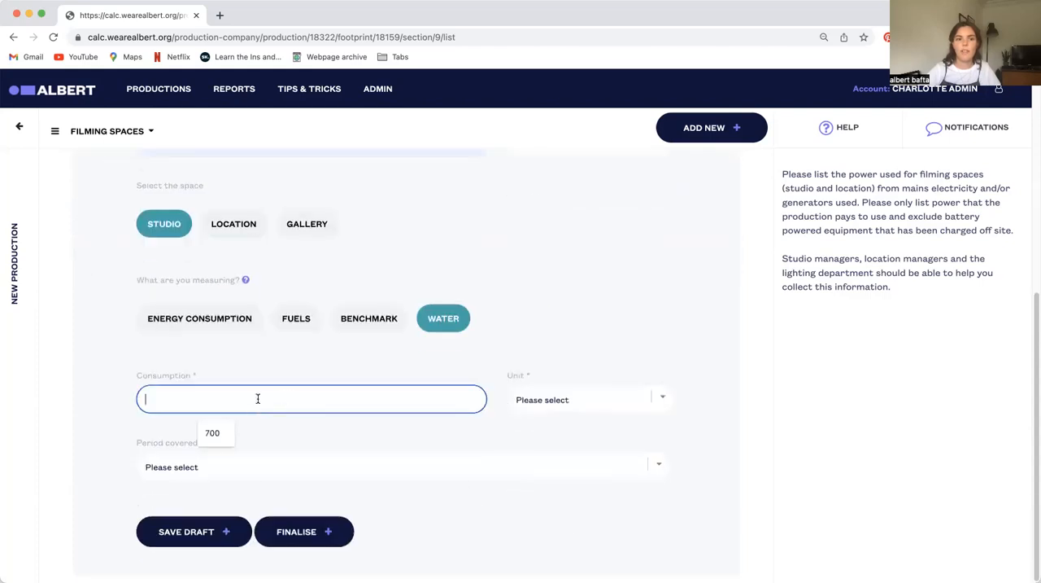
{"action": "left_click", "coordinate": [210, 432]}
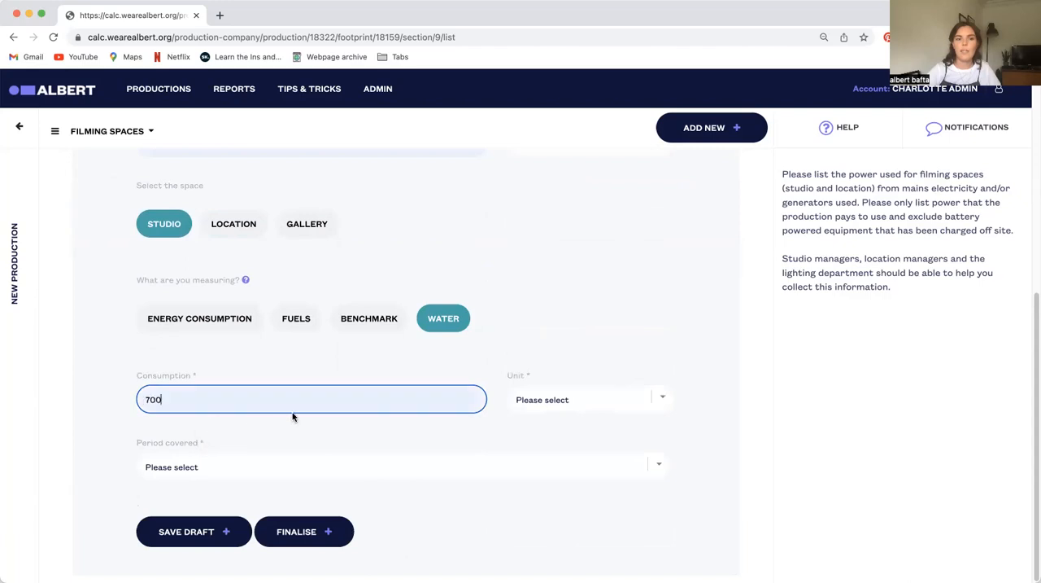
{"action": "left_click", "coordinate": [610, 412]}
{"action": "left_click", "coordinate": [528, 411]}
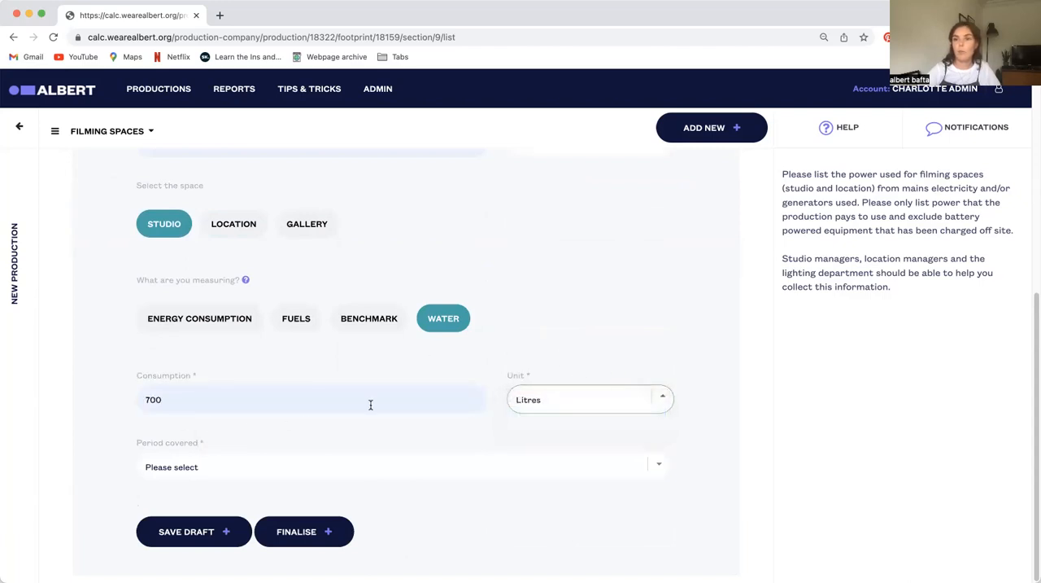
{"action": "left_click", "coordinate": [215, 466]}
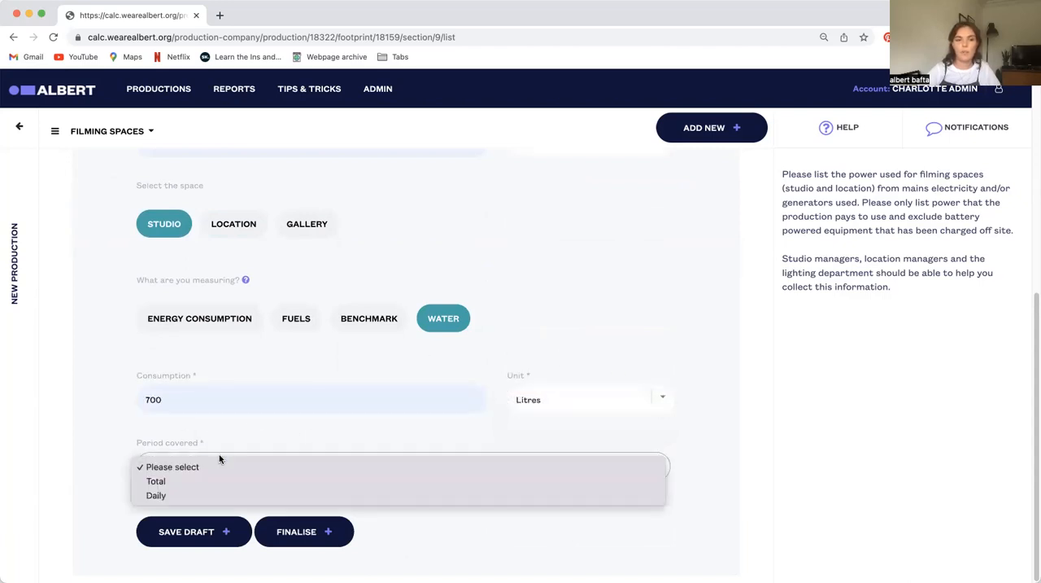
{"action": "left_click", "coordinate": [166, 482]}
{"action": "left_click", "coordinate": [209, 532]}
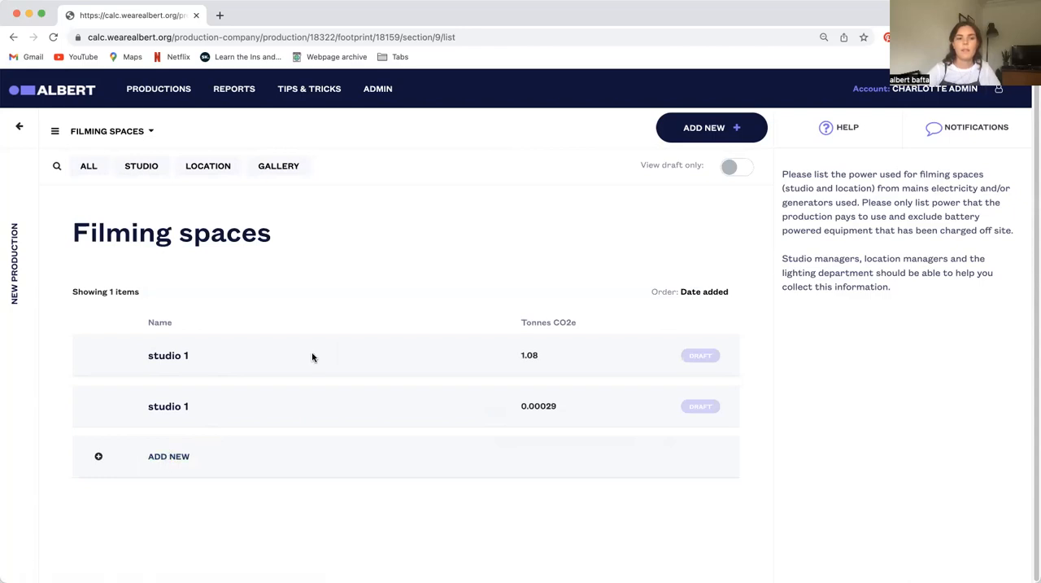
Start a new filming space set to Location and choose to measure energy consumption from electricity
{"action": "scroll", "coordinate": [260, 362], "scroll_direction": "down", "scroll_amount": 5}
{"action": "left_click", "coordinate": [242, 452]}
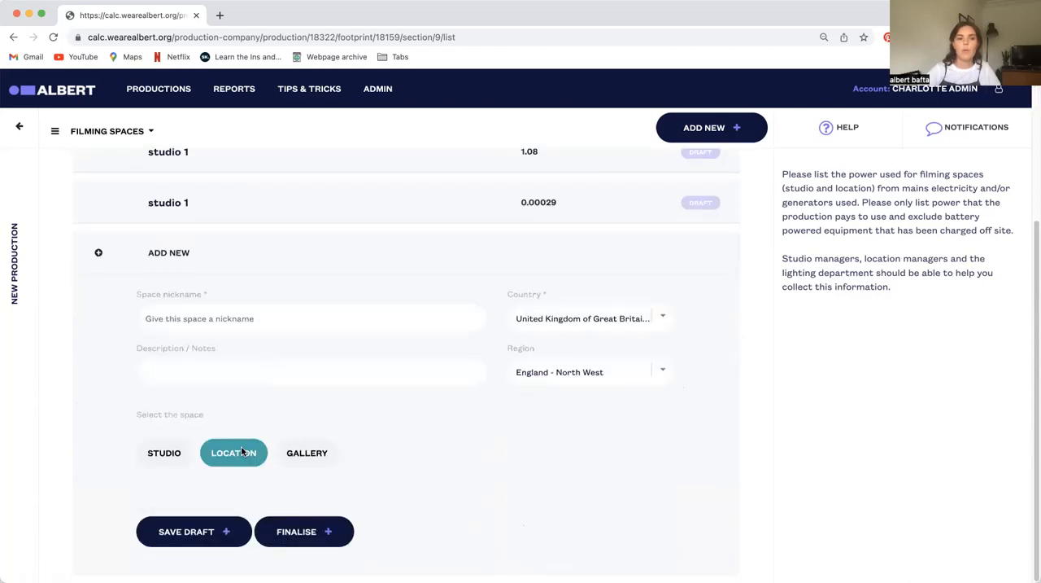
{"action": "scroll", "coordinate": [358, 349], "scroll_direction": "down", "scroll_amount": 2}
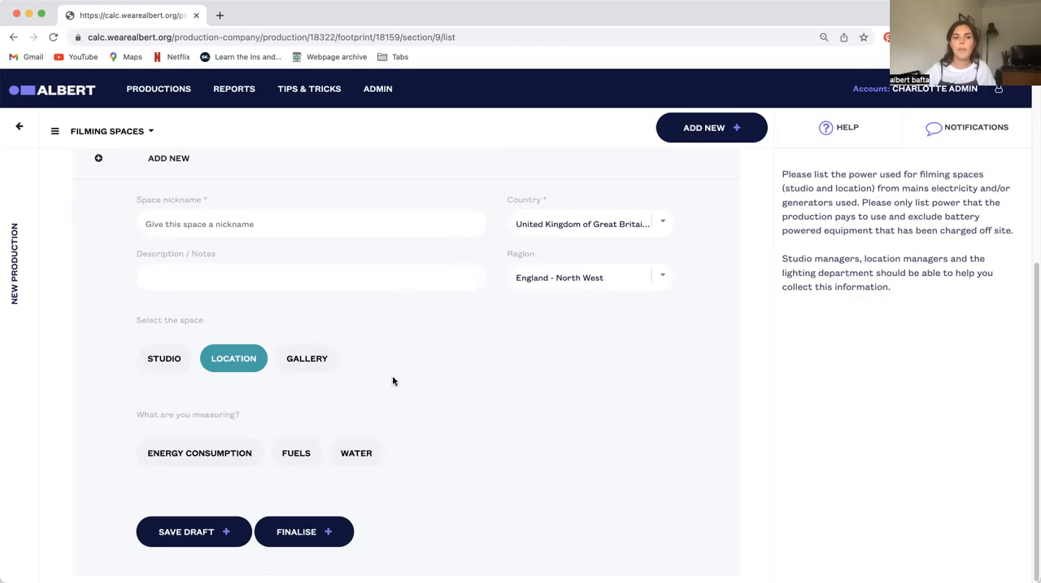
{"action": "left_click", "coordinate": [207, 465]}
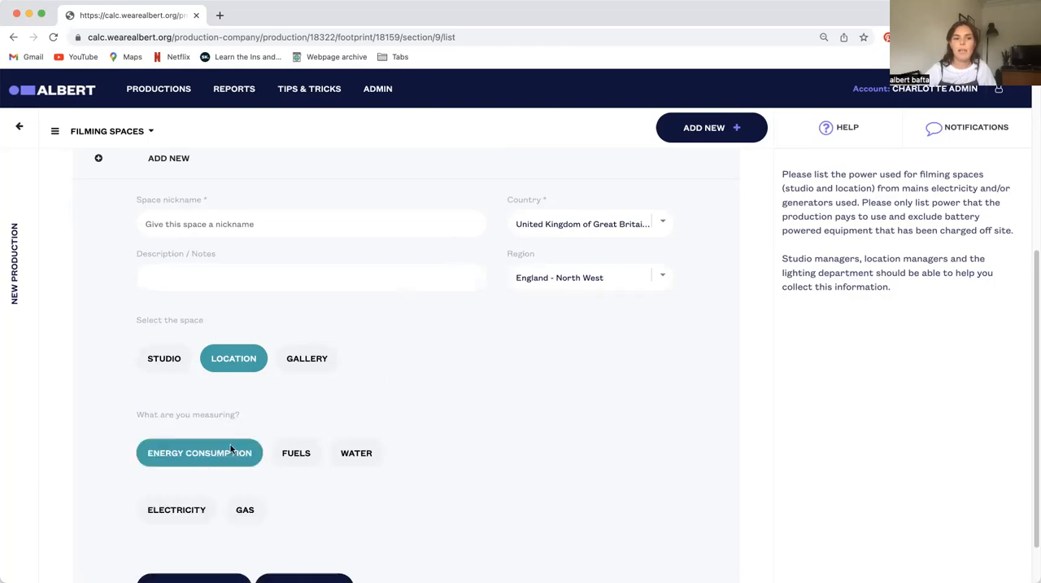
{"action": "scroll", "coordinate": [325, 480], "scroll_direction": "down", "scroll_amount": 2}
{"action": "left_click", "coordinate": [171, 465]}
{"action": "scroll", "coordinate": [350, 423], "scroll_direction": "down", "scroll_amount": 5}
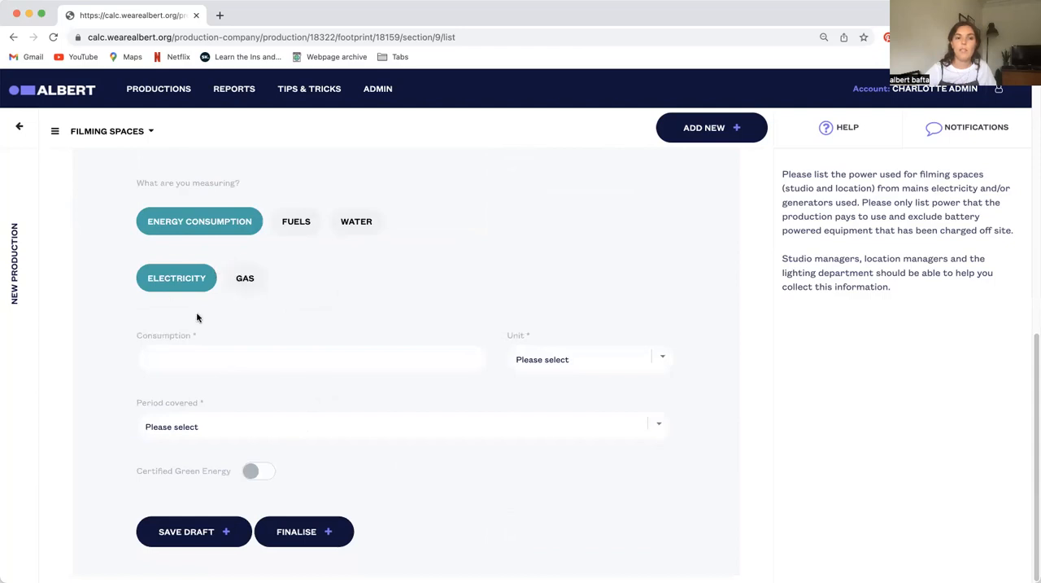
{"action": "left_click", "coordinate": [171, 364]}
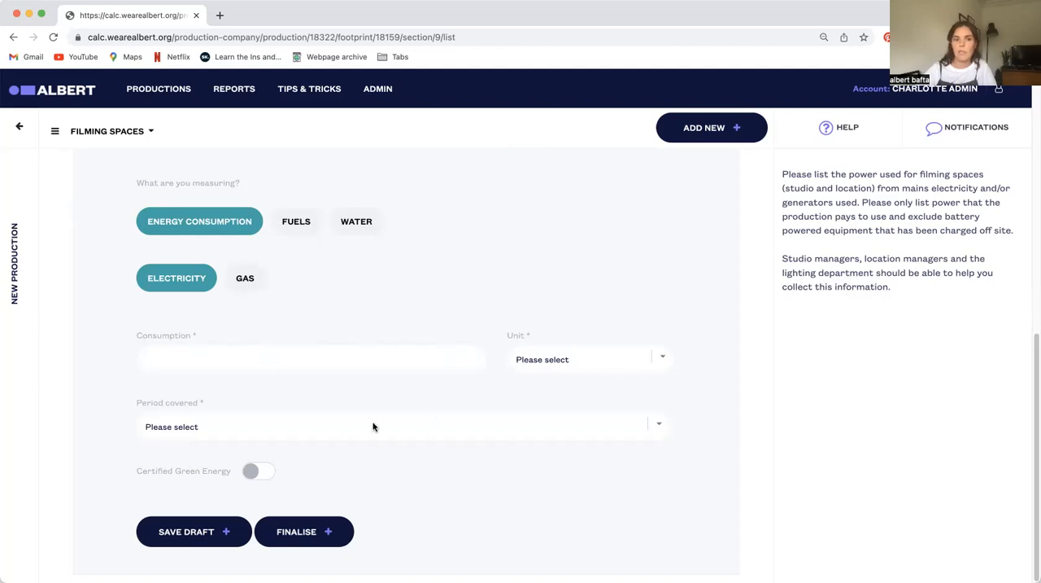
Switch the location's measurement to generator fuels with the fuel type Gasoline/Petrol
{"action": "scroll", "coordinate": [393, 341], "scroll_direction": "up", "scroll_amount": 5}
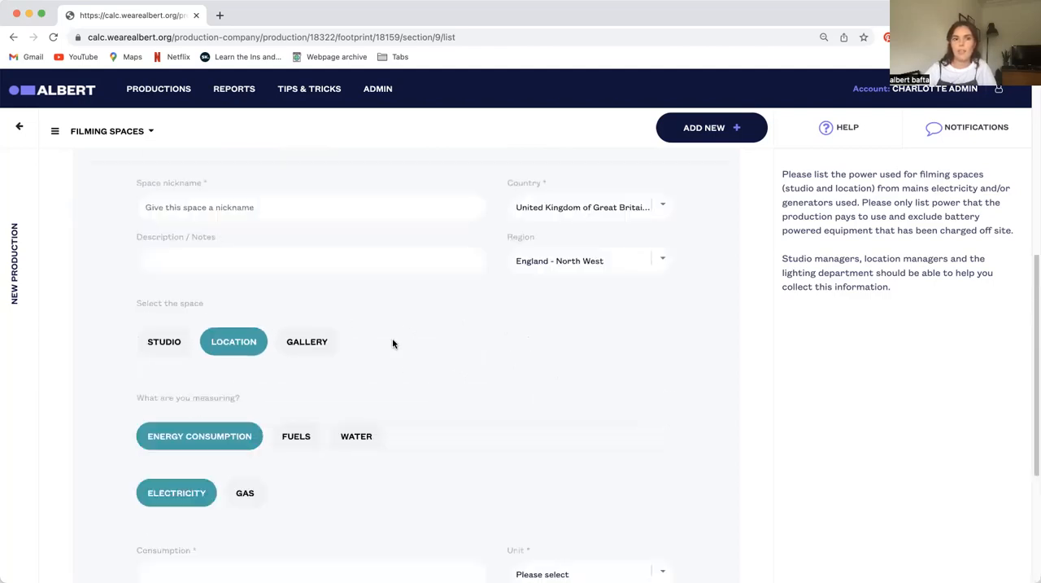
{"action": "scroll", "coordinate": [325, 309], "scroll_direction": "down", "scroll_amount": 5}
{"action": "scroll", "coordinate": [269, 301], "scroll_direction": "up", "scroll_amount": 1}
{"action": "scroll", "coordinate": [293, 354], "scroll_direction": "up", "scroll_amount": 3}
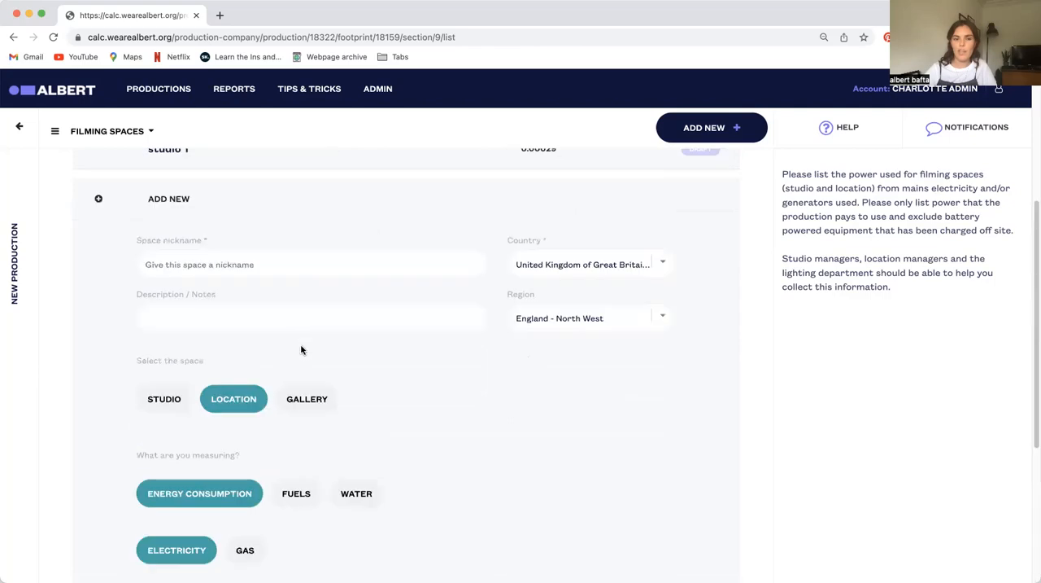
{"action": "scroll", "coordinate": [301, 346], "scroll_direction": "down", "scroll_amount": 3}
{"action": "left_click", "coordinate": [297, 262]}
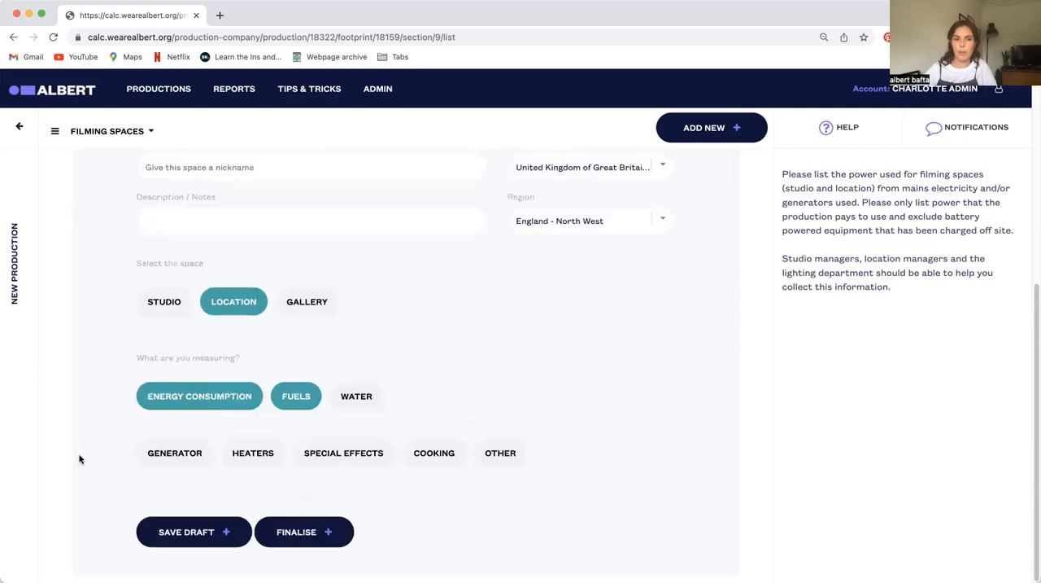
{"action": "left_click", "coordinate": [180, 452]}
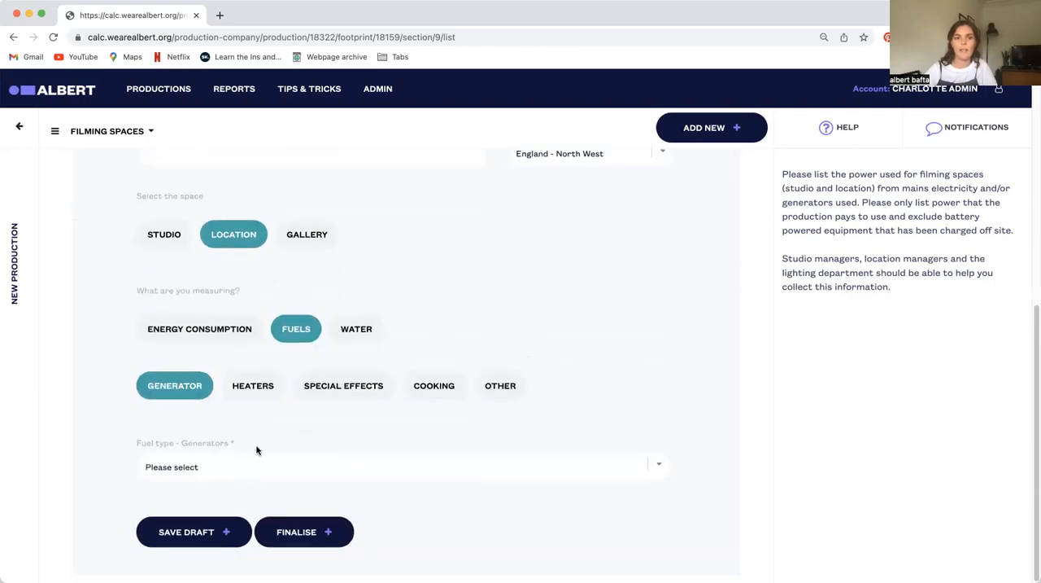
{"action": "left_click", "coordinate": [186, 466]}
{"action": "left_click", "coordinate": [190, 481]}
{"action": "scroll", "coordinate": [397, 469], "scroll_direction": "down", "scroll_amount": 2}
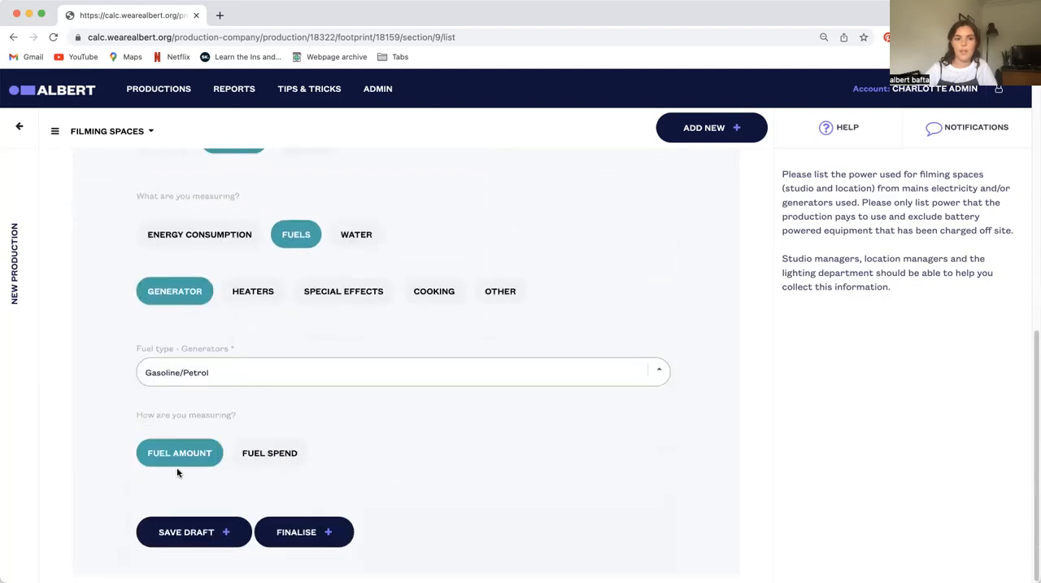
Measure the generator fuel by fuel spend and enter a total spend of 500 GBP
{"action": "left_click", "coordinate": [272, 456]}
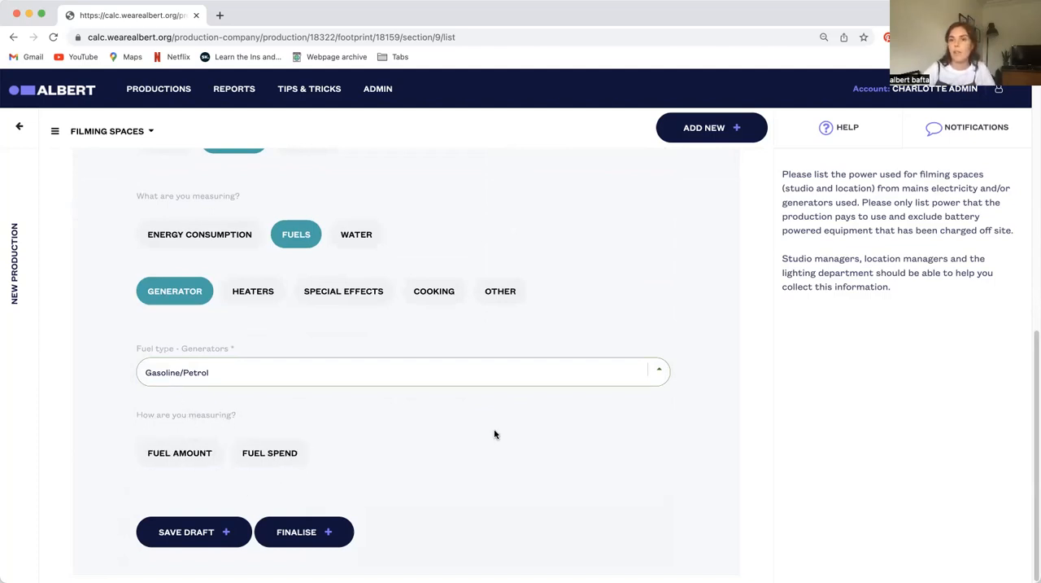
{"action": "left_click", "coordinate": [283, 454]}
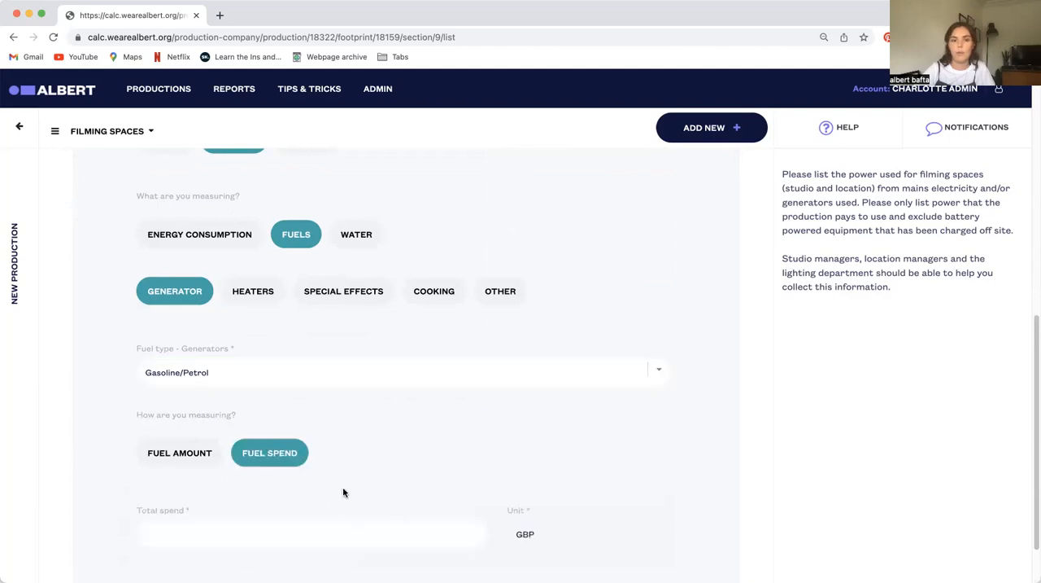
{"action": "scroll", "coordinate": [325, 488], "scroll_direction": "down", "scroll_amount": 2}
{"action": "left_click", "coordinate": [272, 477]}
{"action": "type", "text": "500"}
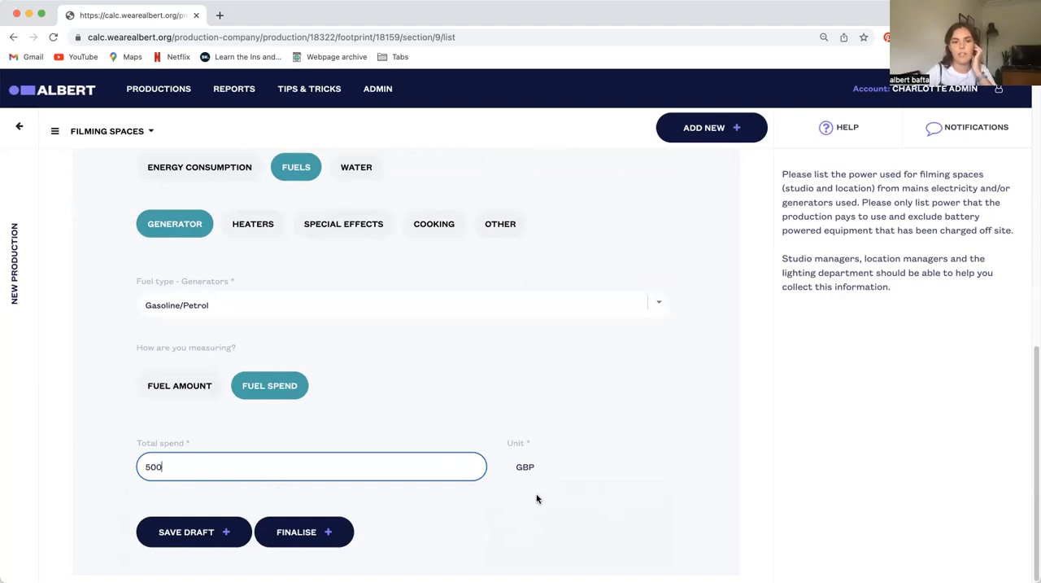
Nickname the location entry "Gennies" and save it as a draft
{"action": "left_click", "coordinate": [210, 535]}
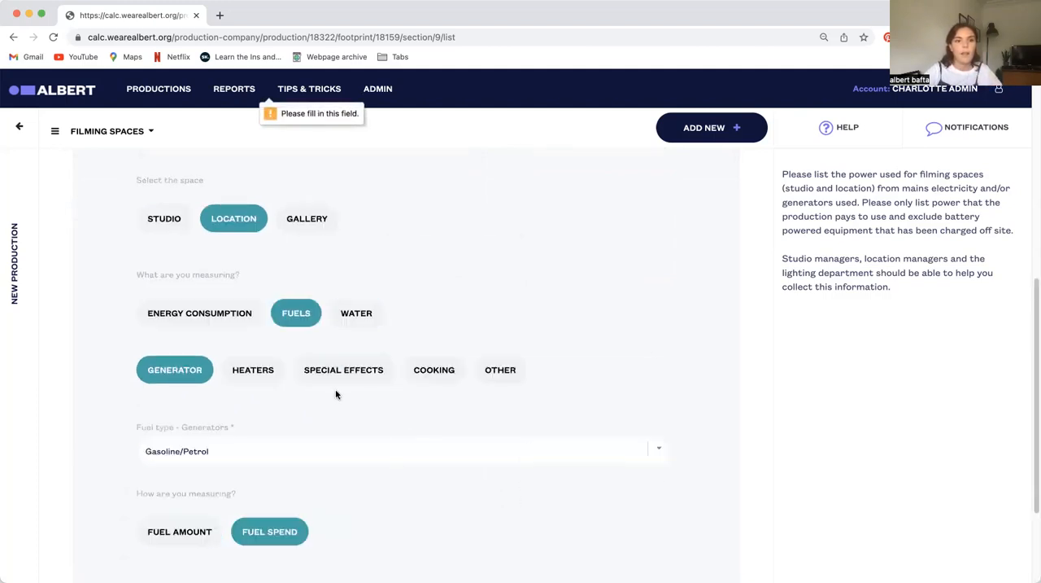
{"action": "scroll", "coordinate": [342, 395], "scroll_direction": "up", "scroll_amount": 5}
{"action": "left_click", "coordinate": [203, 456]}
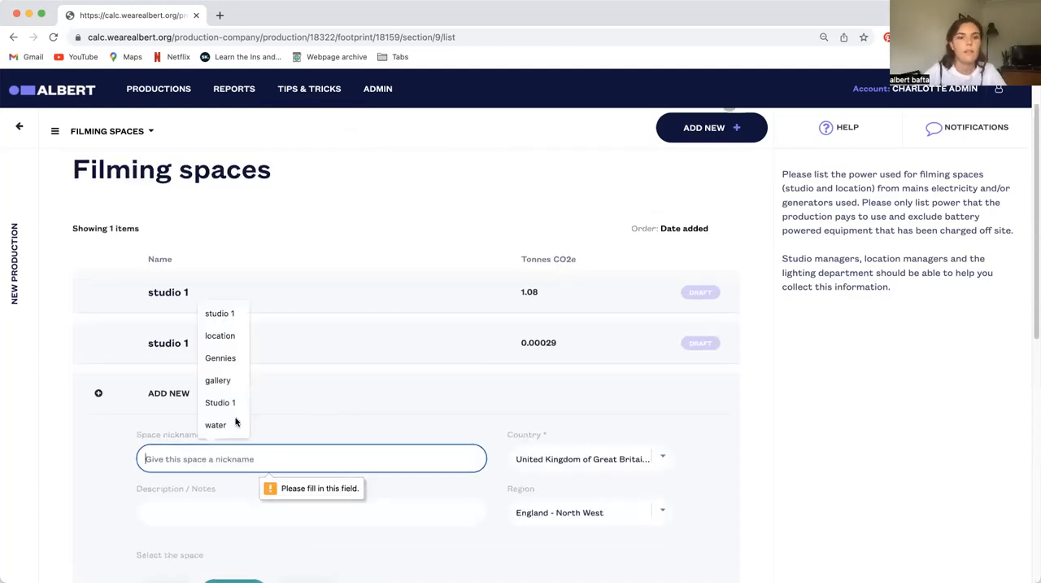
{"action": "left_click", "coordinate": [232, 364]}
{"action": "scroll", "coordinate": [339, 477], "scroll_direction": "down", "scroll_amount": 5}
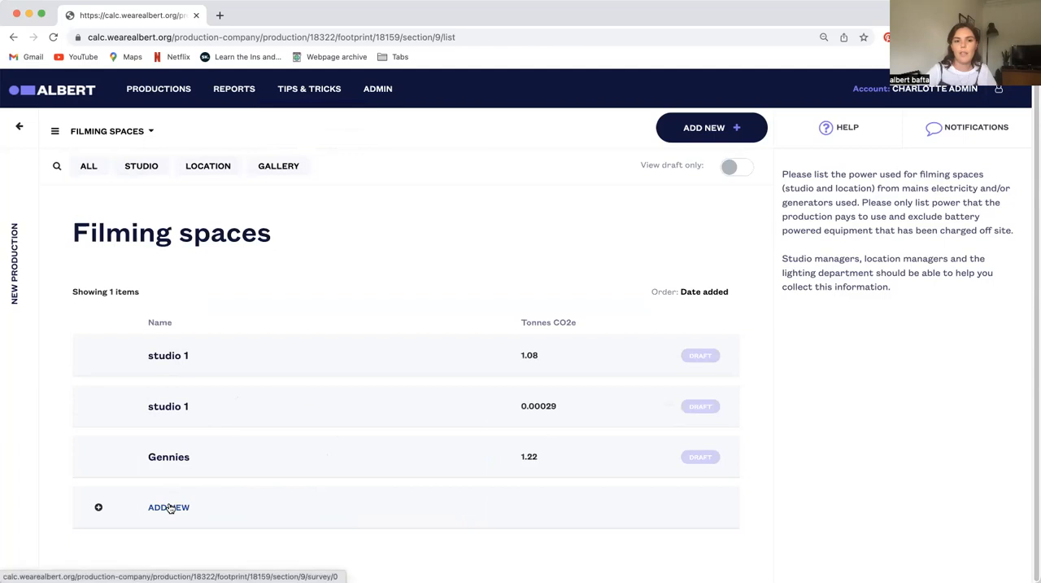
Start another filming space as a Studio and look through its Benchmark and Fuels measurement options
{"action": "left_click", "coordinate": [199, 509]}
{"action": "left_click", "coordinate": [164, 452]}
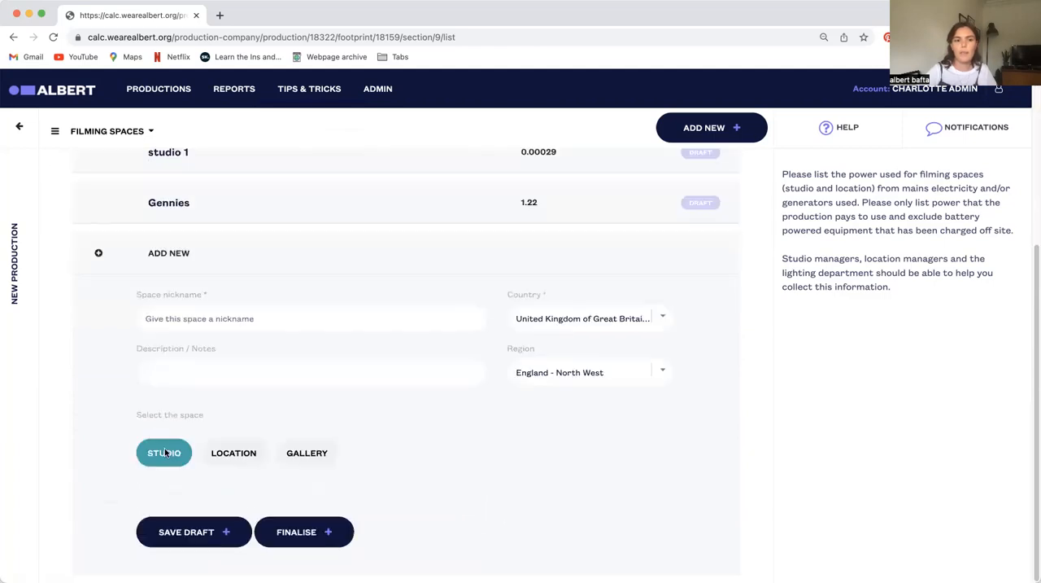
{"action": "left_click", "coordinate": [382, 457]}
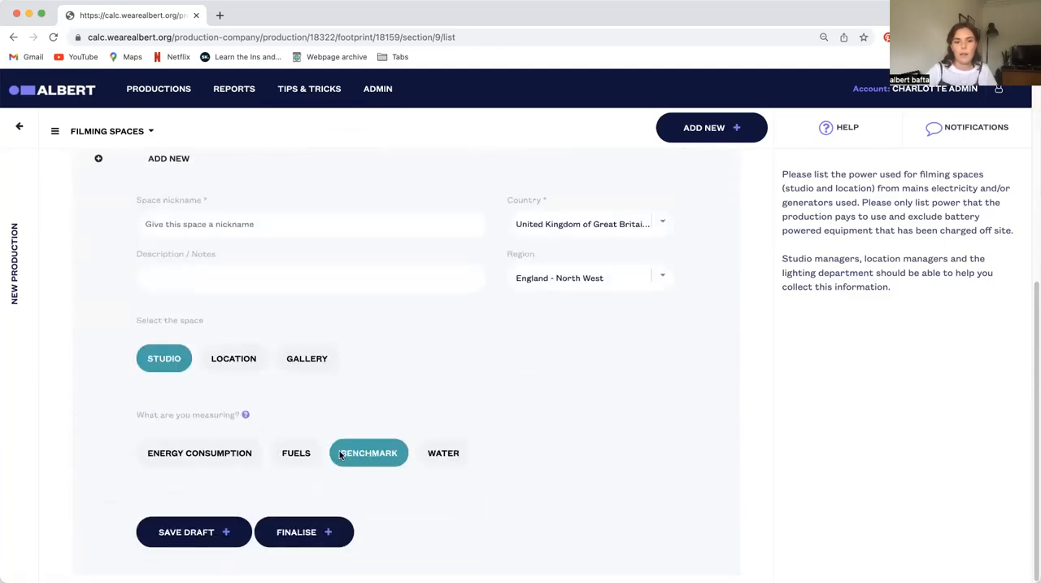
{"action": "left_click", "coordinate": [287, 454]}
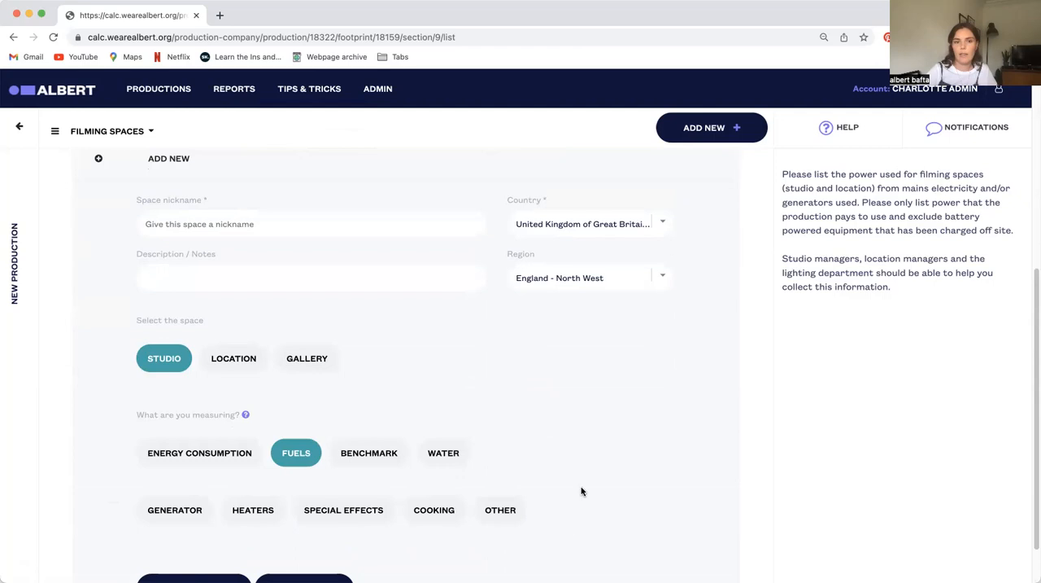
Change the space to Gallery and examine the fields for its electricity consumption
{"action": "left_click", "coordinate": [322, 363]}
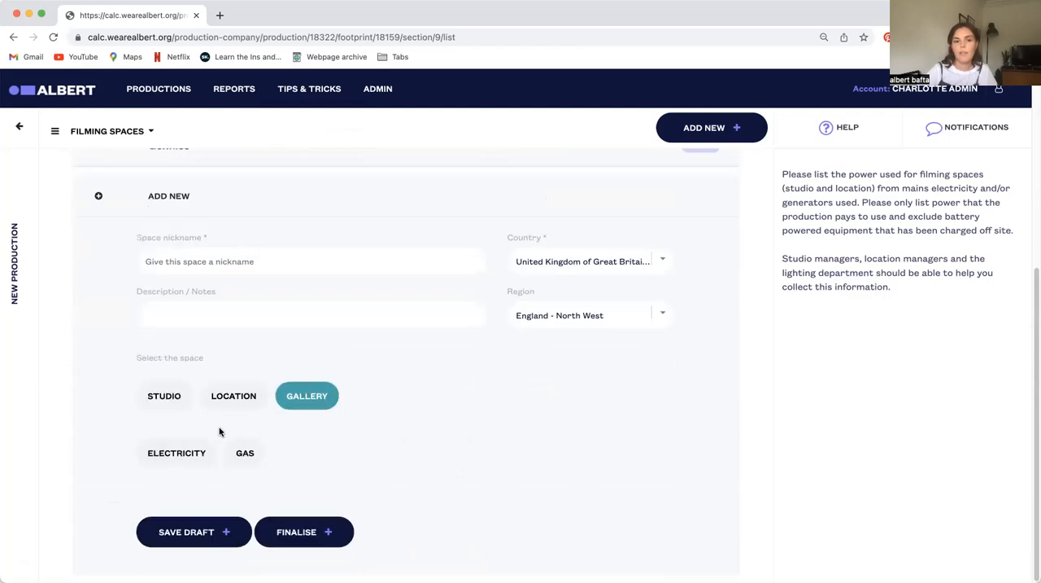
{"action": "left_click", "coordinate": [184, 449]}
{"action": "scroll", "coordinate": [184, 404], "scroll_direction": "down", "scroll_amount": 3}
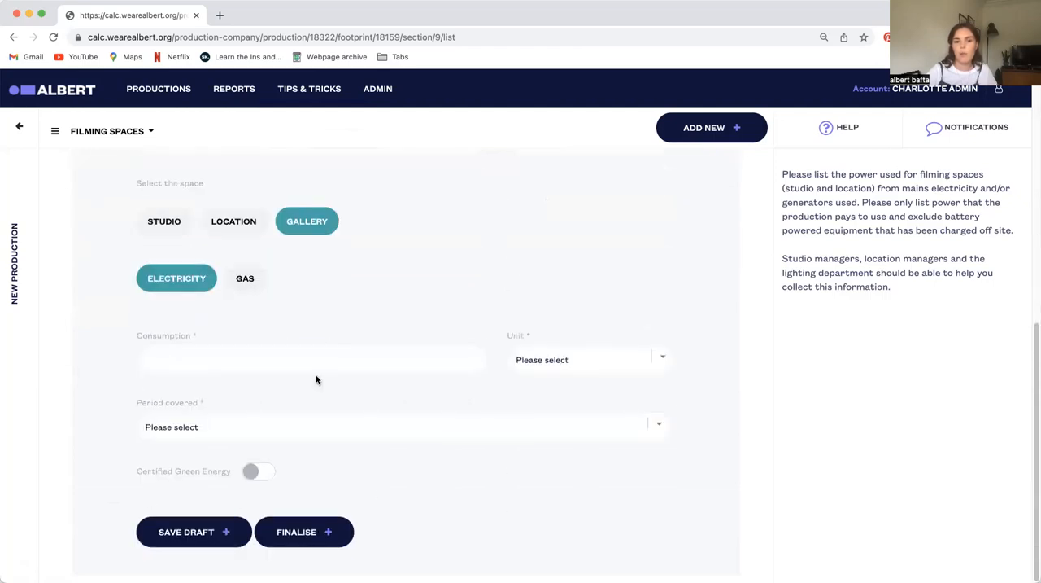
{"action": "scroll", "coordinate": [344, 323], "scroll_direction": "up", "scroll_amount": 8}
{"action": "scroll", "coordinate": [344, 474], "scroll_direction": "down", "scroll_amount": 5}
{"action": "scroll", "coordinate": [305, 434], "scroll_direction": "up", "scroll_amount": 6}
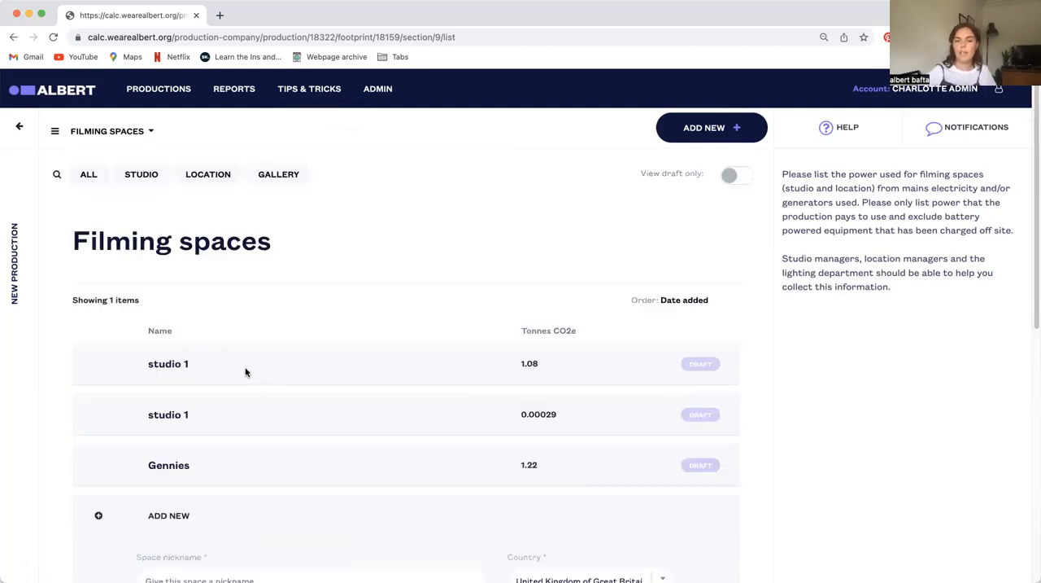
Go to the Travel and Transport section and start a new entry nicknamed "cars"
{"action": "left_click", "coordinate": [101, 128]}
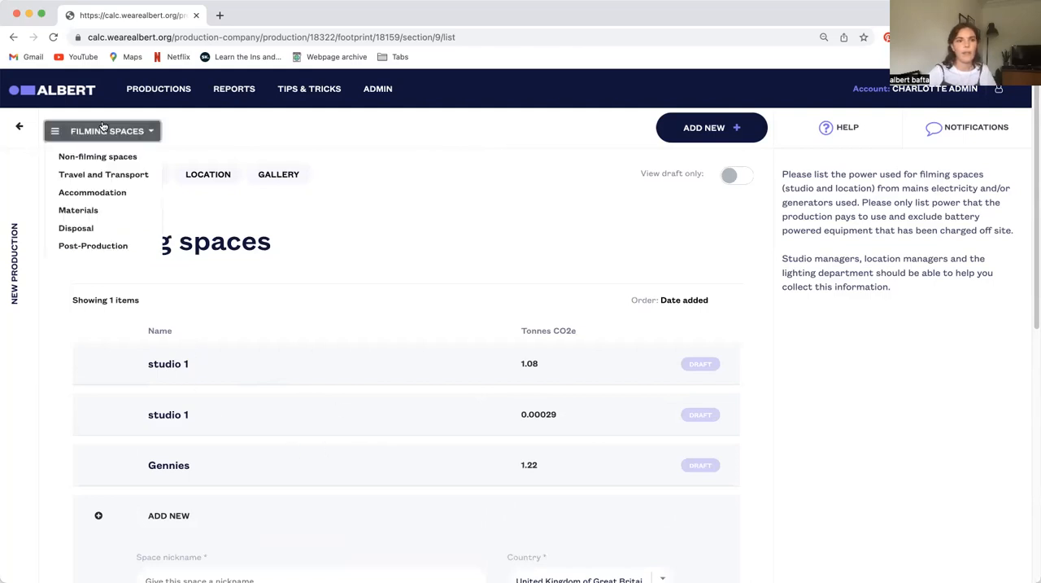
{"action": "left_click", "coordinate": [113, 179]}
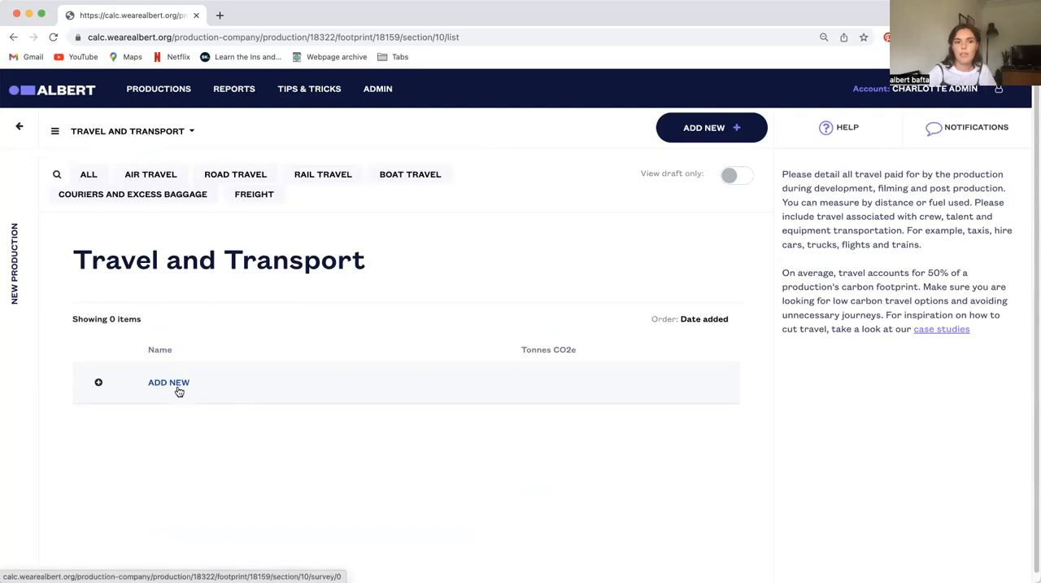
{"action": "left_click", "coordinate": [186, 385]}
{"action": "scroll", "coordinate": [335, 451], "scroll_direction": "down", "scroll_amount": 2}
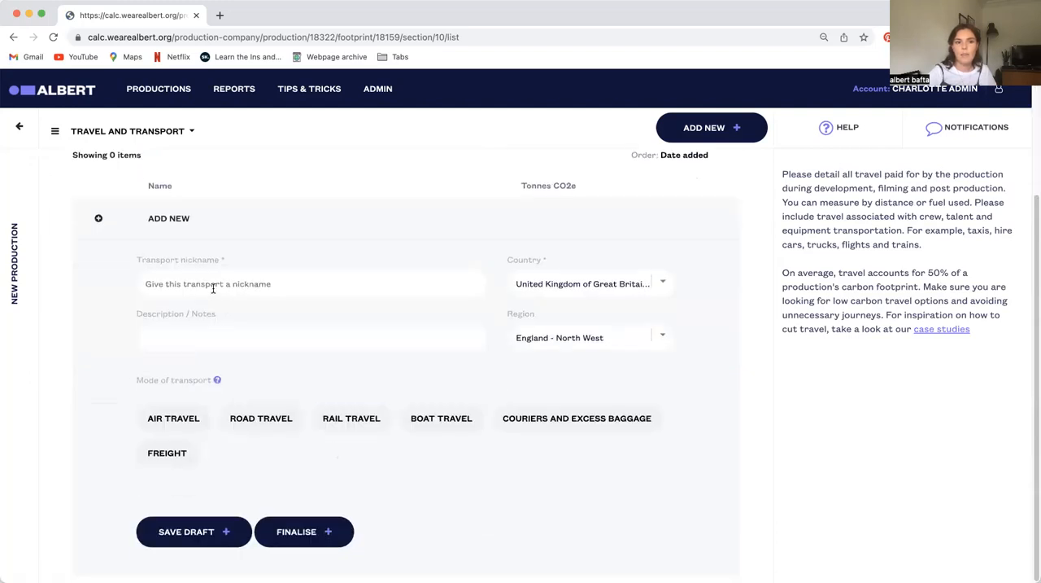
{"action": "left_click", "coordinate": [213, 287]}
{"action": "left_click", "coordinate": [218, 340]}
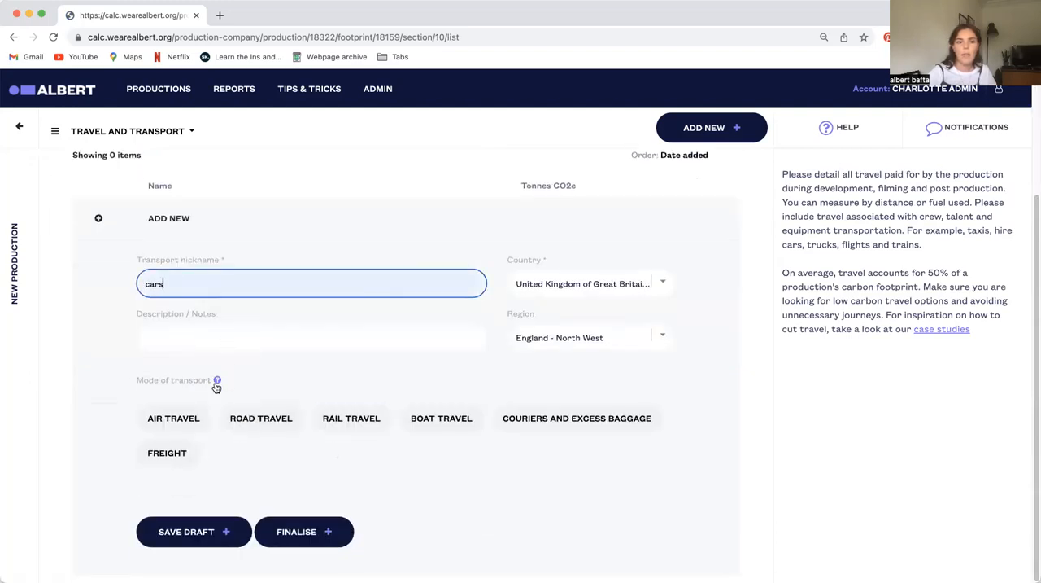
Set the cars entry's mode of transport to Road Travel and its type to Car (medium)
{"action": "left_click", "coordinate": [267, 416]}
{"action": "scroll", "coordinate": [420, 482], "scroll_direction": "down", "scroll_amount": 1}
{"action": "left_click", "coordinate": [365, 472]}
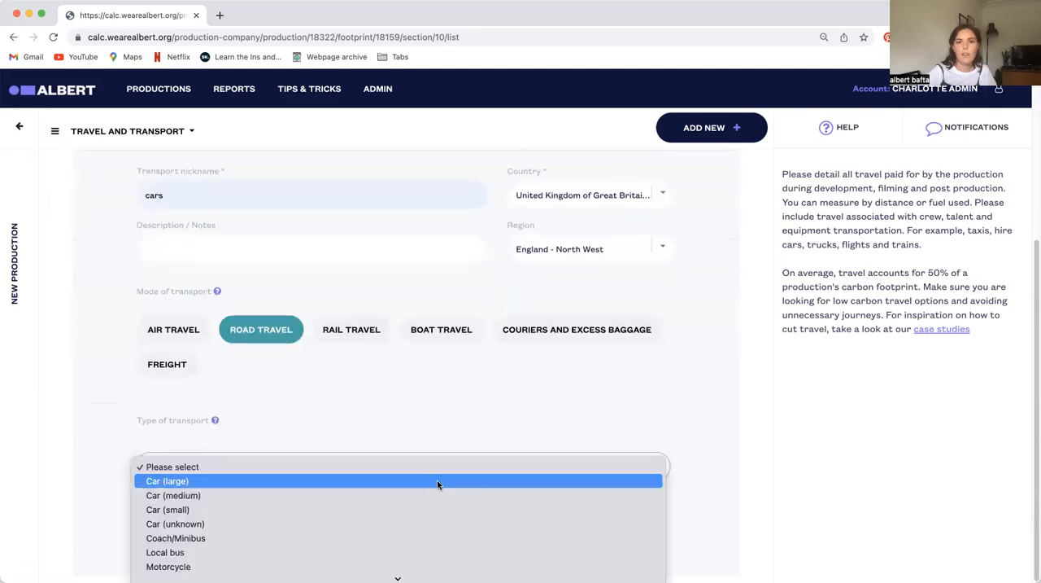
{"action": "scroll", "coordinate": [438, 485], "scroll_direction": "down", "scroll_amount": 2}
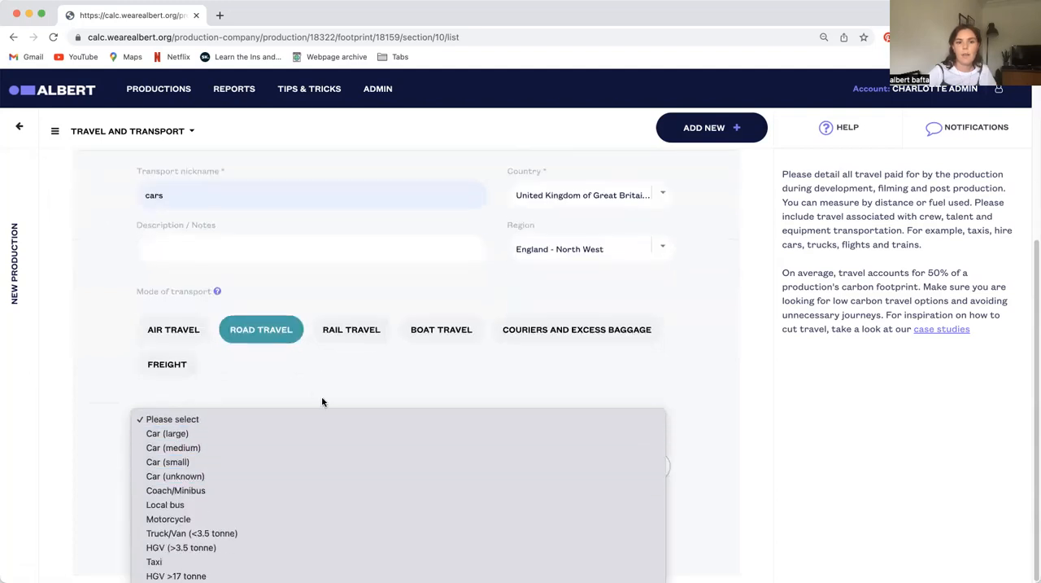
{"action": "left_click", "coordinate": [228, 447]}
{"action": "scroll", "coordinate": [471, 506], "scroll_direction": "down", "scroll_amount": 1}
Measure the medium car's travel by distance with Diesel as the fuel type
{"action": "left_click", "coordinate": [168, 452]}
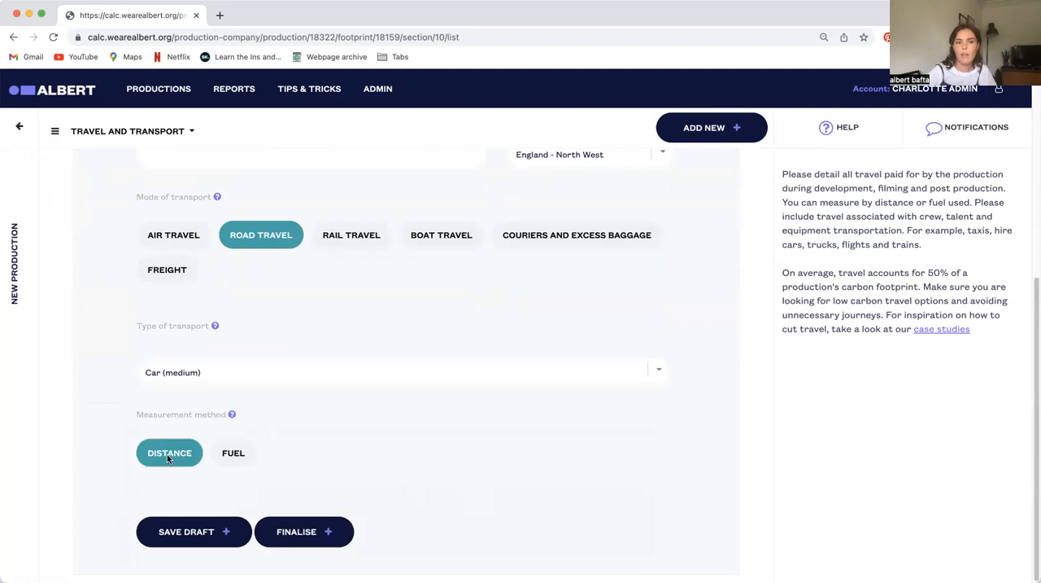
{"action": "scroll", "coordinate": [369, 461], "scroll_direction": "down", "scroll_amount": 2}
{"action": "left_click", "coordinate": [211, 402]}
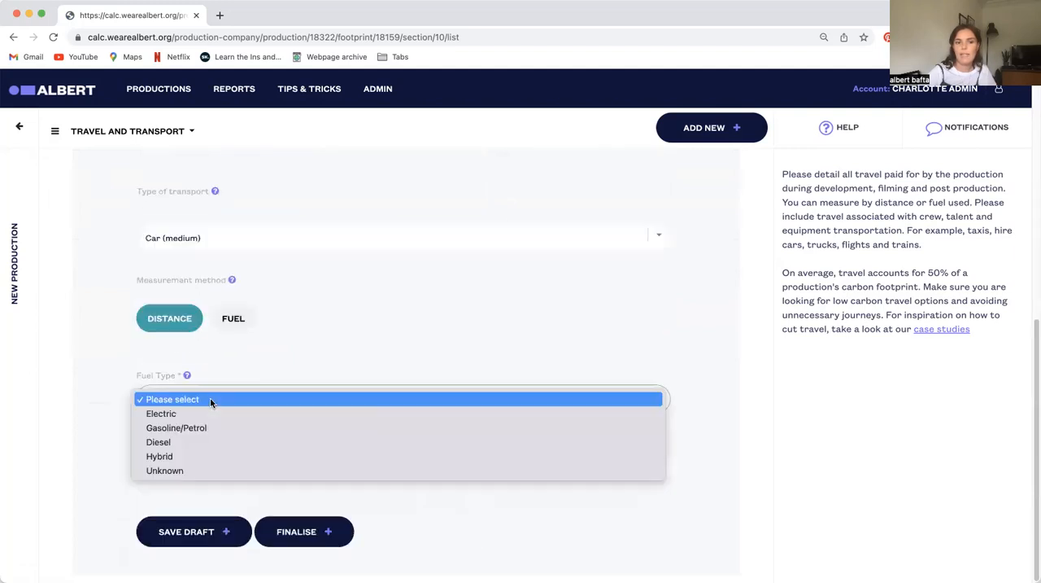
{"action": "left_click", "coordinate": [187, 442]}
Change the car's measurement method to Fuel with Diesel, and compare the fuel amount and fuel spend options
{"action": "left_click", "coordinate": [234, 318]}
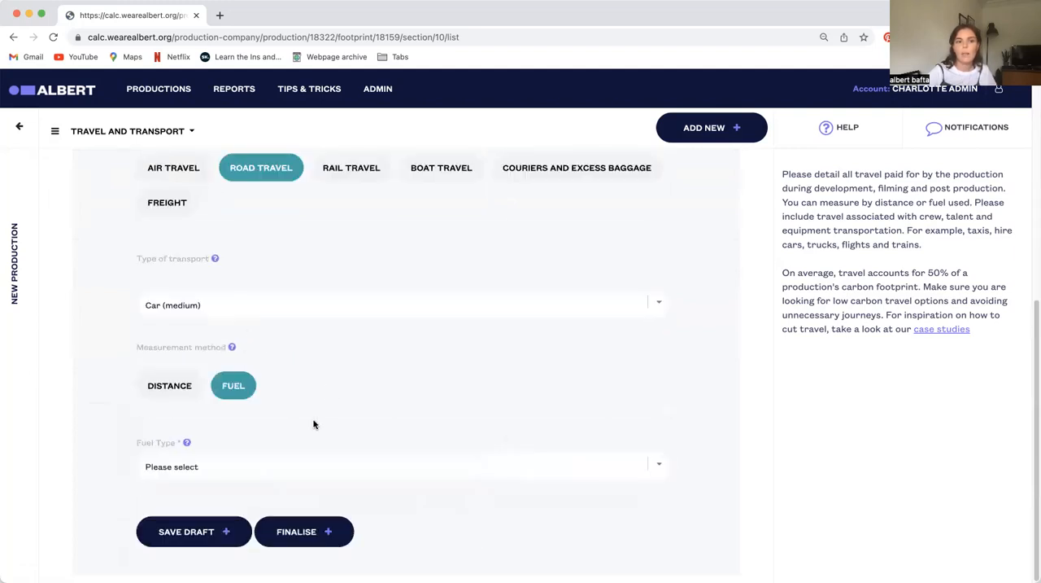
{"action": "left_click", "coordinate": [259, 462]}
{"action": "left_click", "coordinate": [269, 496]}
{"action": "scroll", "coordinate": [382, 500], "scroll_direction": "down", "scroll_amount": 1}
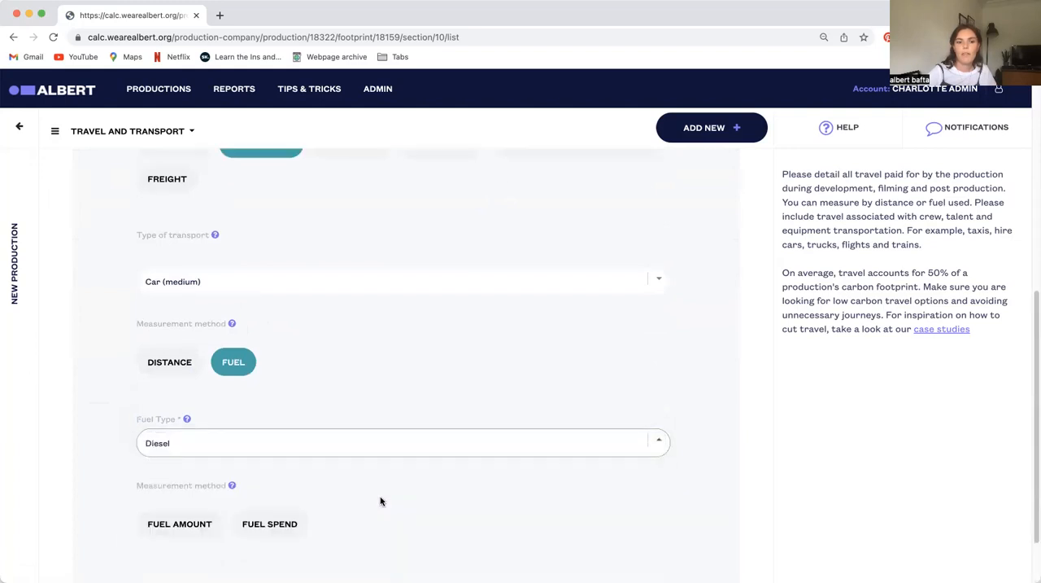
{"action": "left_click", "coordinate": [183, 462]}
{"action": "left_click", "coordinate": [269, 453]}
{"action": "left_click", "coordinate": [185, 454]}
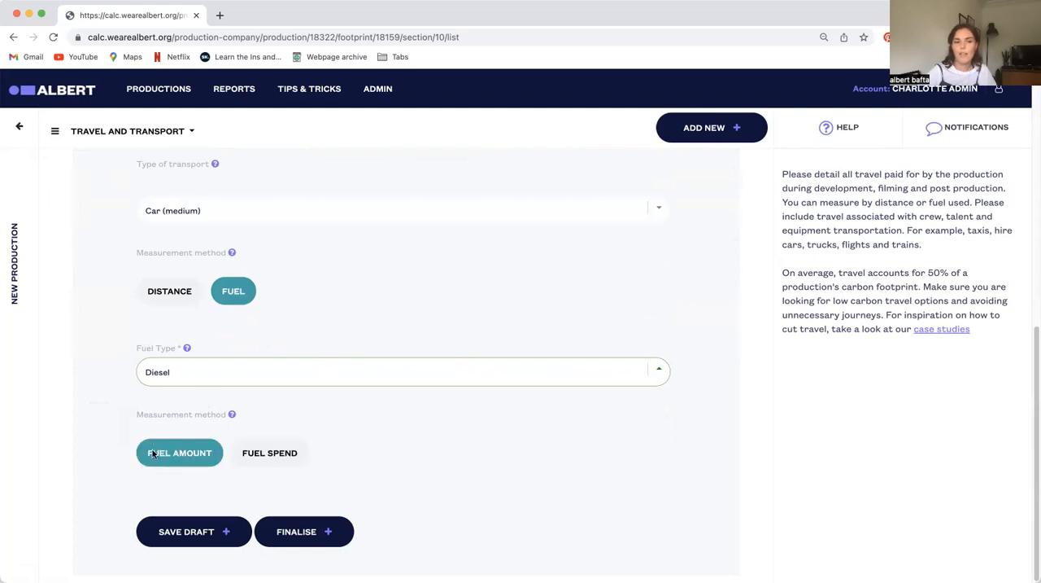
Switch the cars entry's mode of transport to Air Travel as a commercial flight measured by distance
{"action": "scroll", "coordinate": [234, 420], "scroll_direction": "up", "scroll_amount": 3}
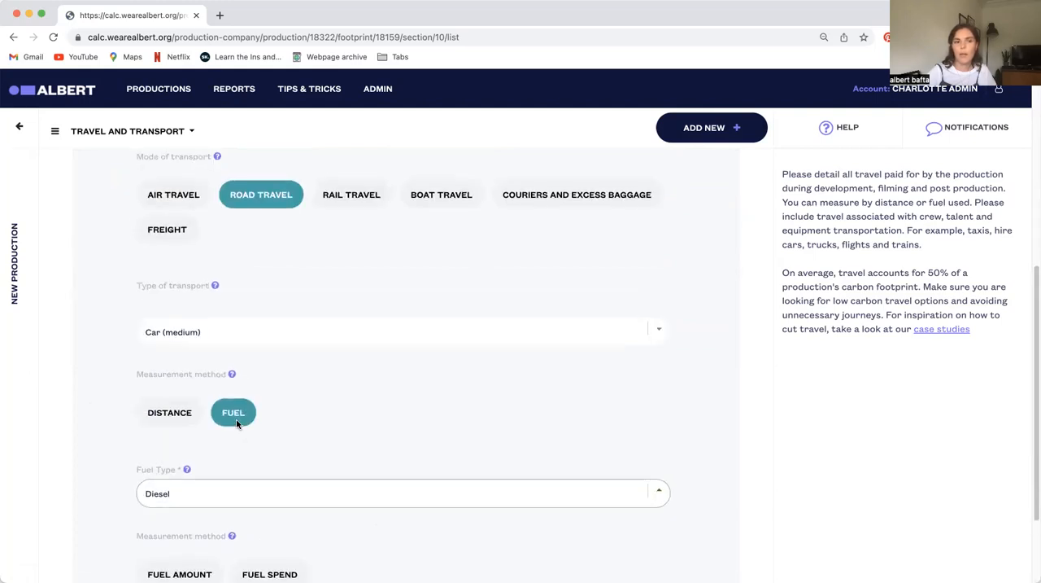
{"action": "left_click", "coordinate": [181, 222]}
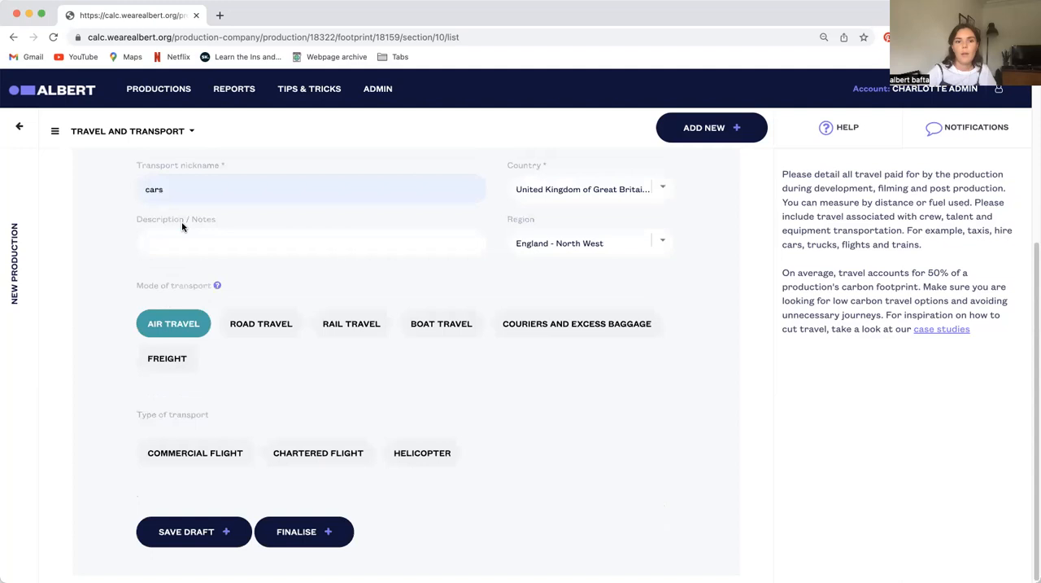
{"action": "left_click", "coordinate": [195, 456]}
{"action": "scroll", "coordinate": [415, 466], "scroll_direction": "down", "scroll_amount": 3}
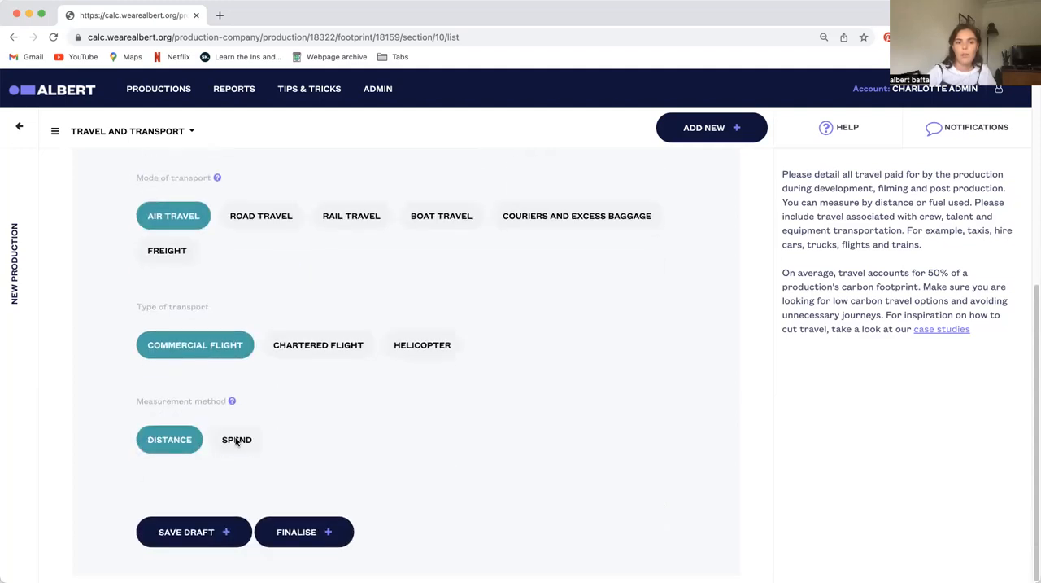
{"action": "left_click", "coordinate": [151, 445]}
{"action": "scroll", "coordinate": [404, 463], "scroll_direction": "down", "scroll_amount": 3}
Enter 4 passengers for the flight, with London Heathrow (LHR) as the origin and Oslo Airport, Gardermoen as the destination
{"action": "left_click", "coordinate": [196, 345]}
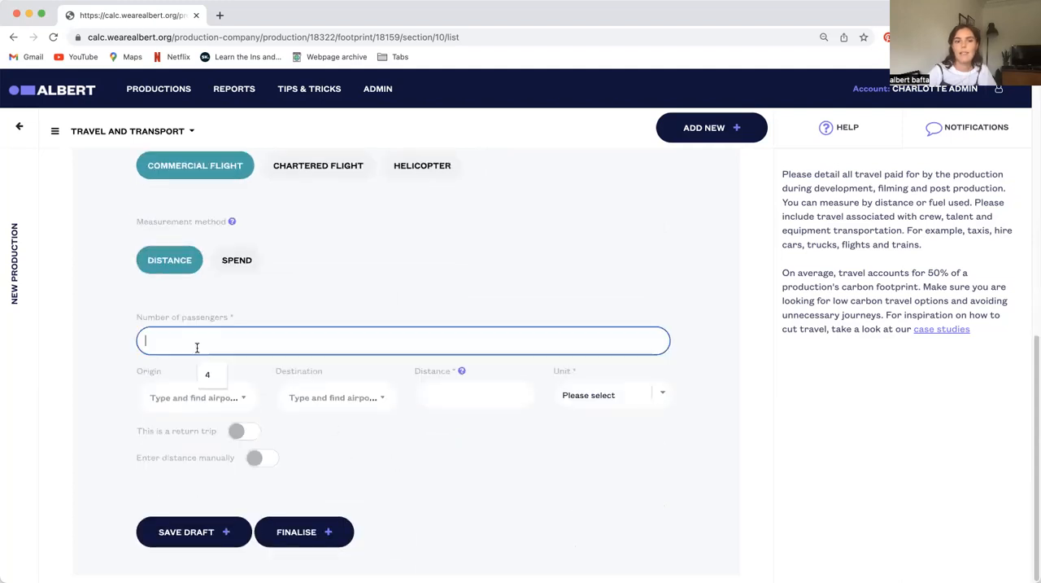
{"action": "left_click", "coordinate": [208, 374]}
{"action": "left_click", "coordinate": [185, 397]}
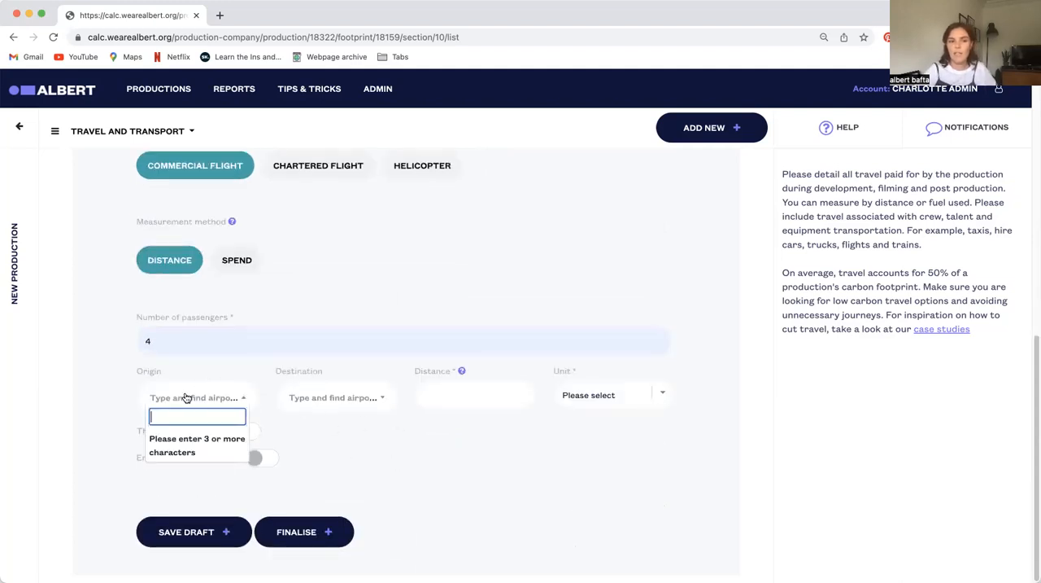
{"action": "type", "text": "lhr"}
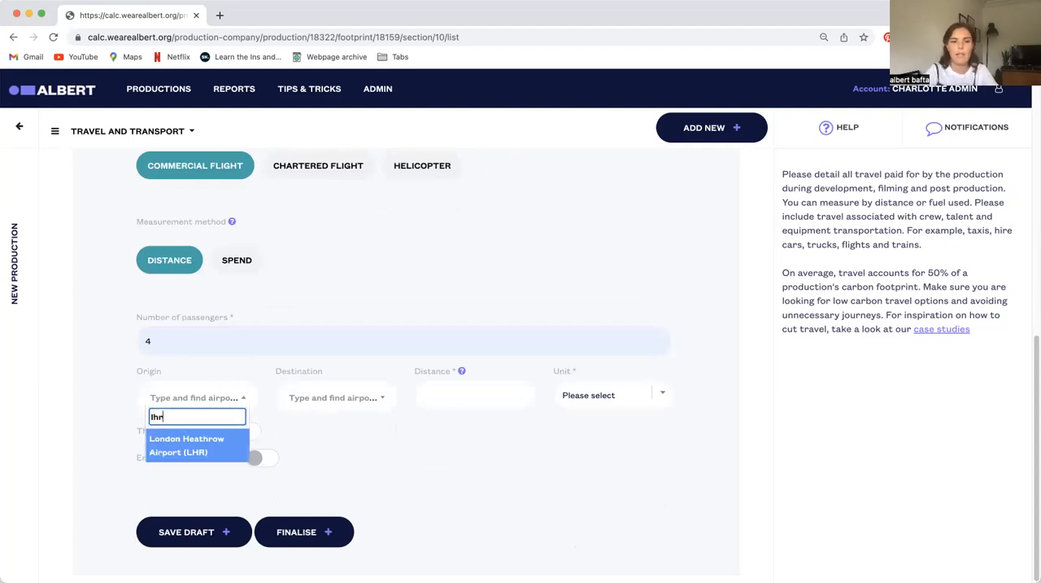
{"action": "left_click", "coordinate": [195, 449]}
{"action": "left_click", "coordinate": [334, 398]}
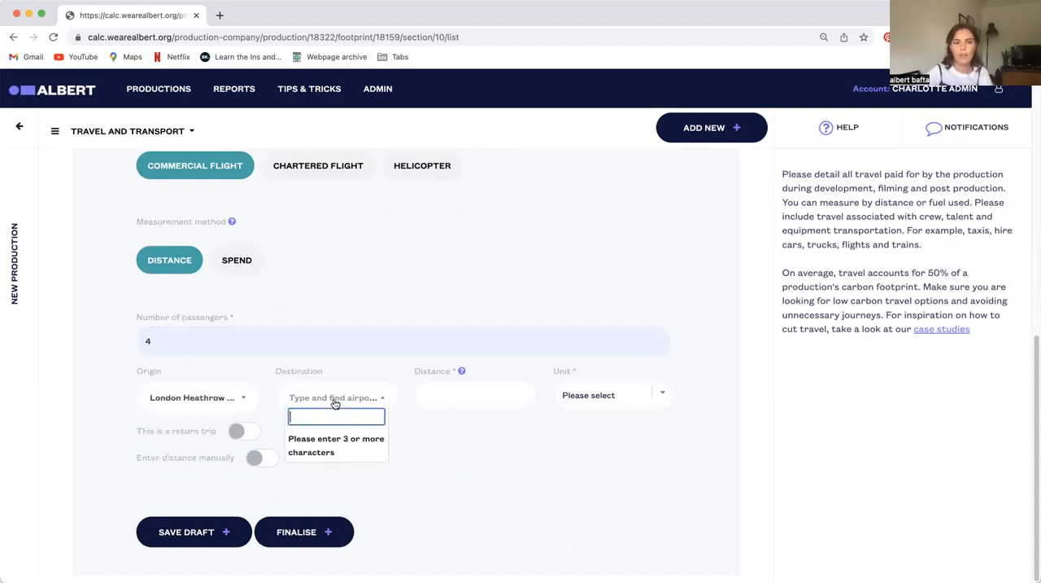
{"action": "type", "text": "osl"}
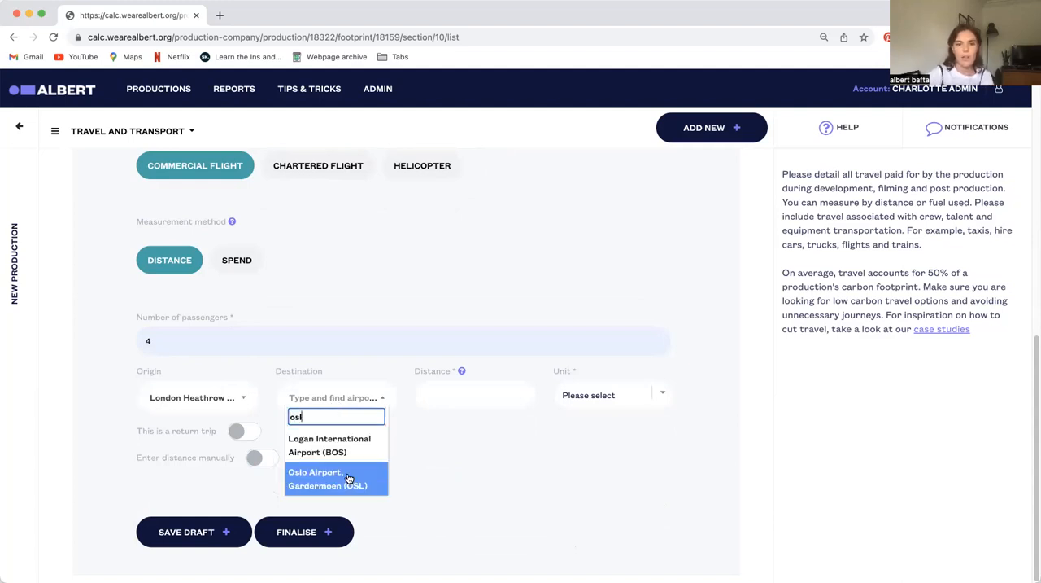
{"action": "left_click", "coordinate": [350, 479]}
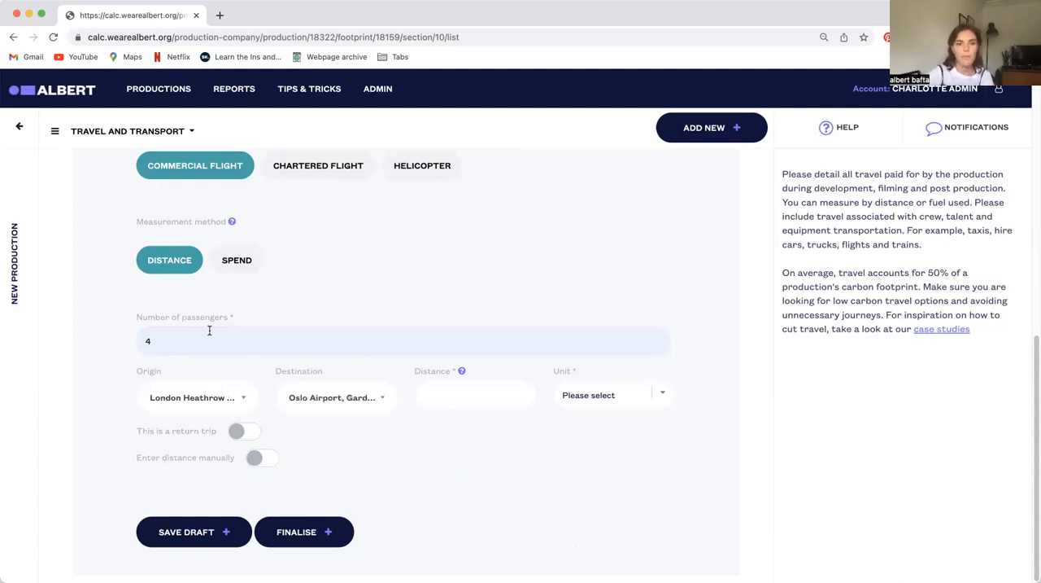
Mark the flight as a return trip in Economy class and save the entry as a draft
{"action": "scroll", "coordinate": [553, 447], "scroll_direction": "down", "scroll_amount": 2}
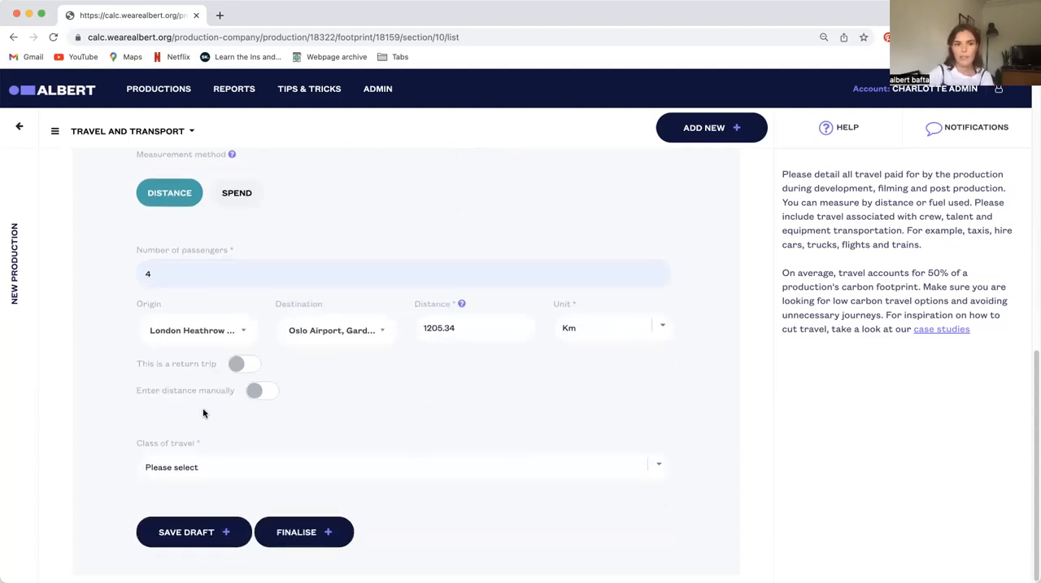
{"action": "left_click", "coordinate": [238, 366]}
{"action": "left_click", "coordinate": [253, 470]}
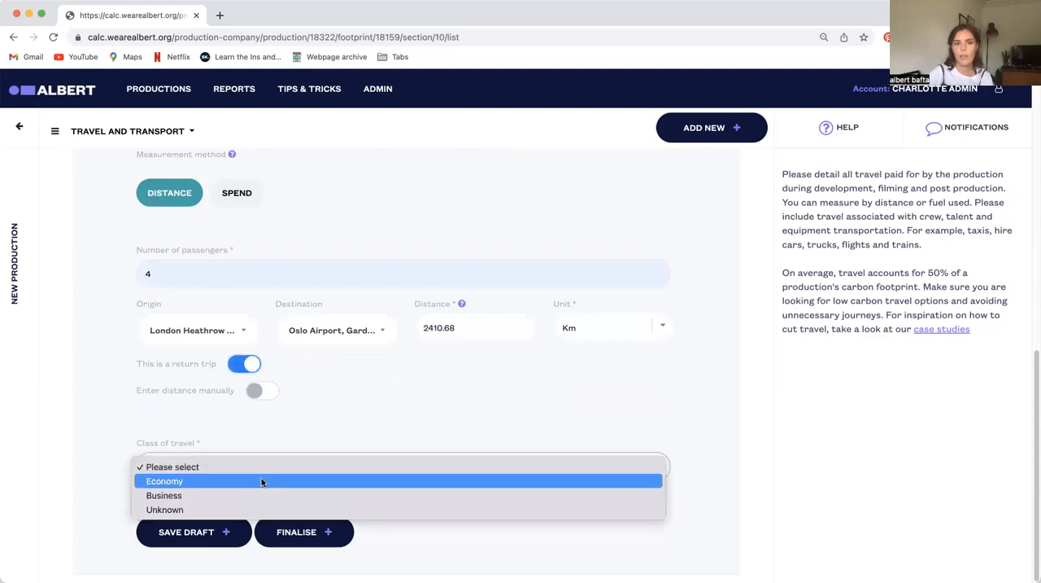
{"action": "left_click", "coordinate": [184, 481]}
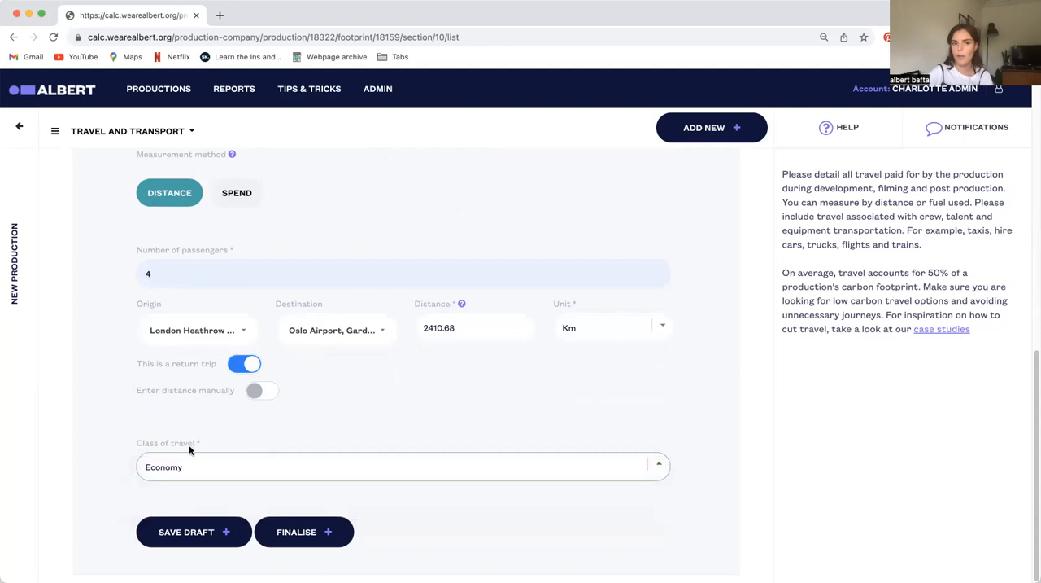
{"action": "left_click", "coordinate": [213, 534]}
Go to the Accommodation section and start a new entry nicknamed "hotel 1"
{"action": "left_click", "coordinate": [95, 132]}
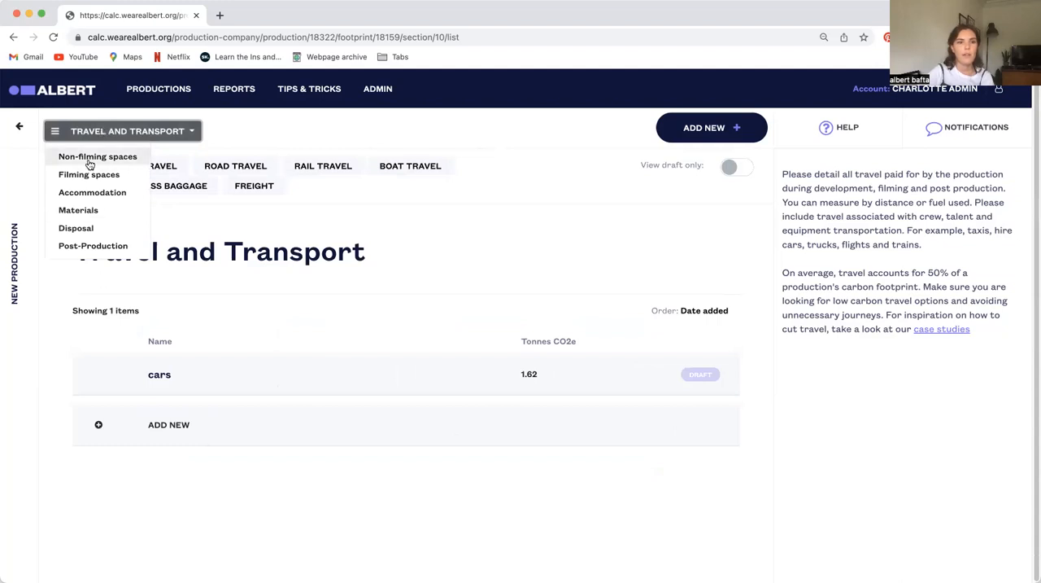
{"action": "left_click", "coordinate": [90, 197]}
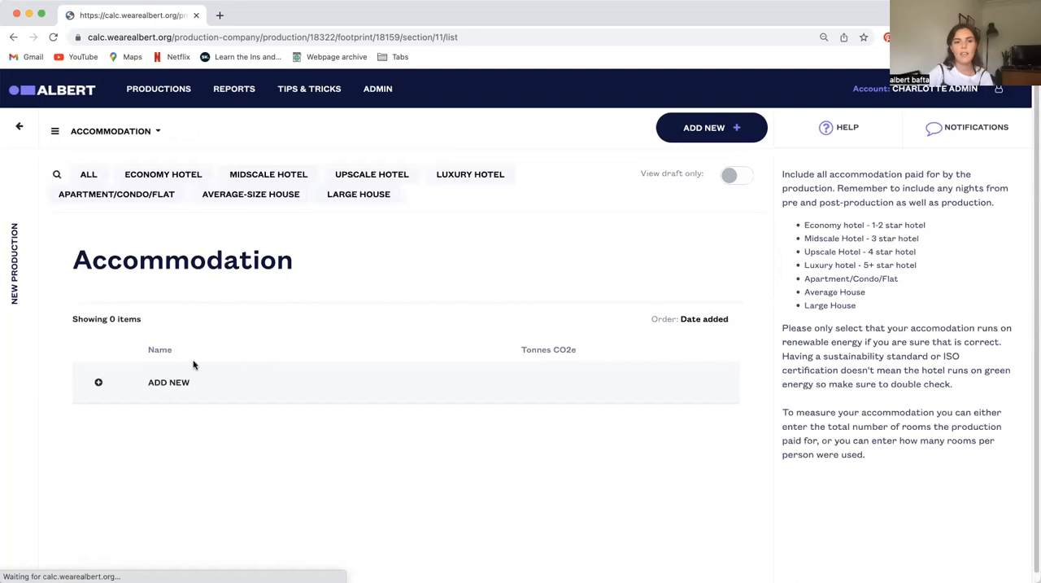
{"action": "left_click", "coordinate": [157, 383]}
{"action": "scroll", "coordinate": [360, 415], "scroll_direction": "down", "scroll_amount": 3}
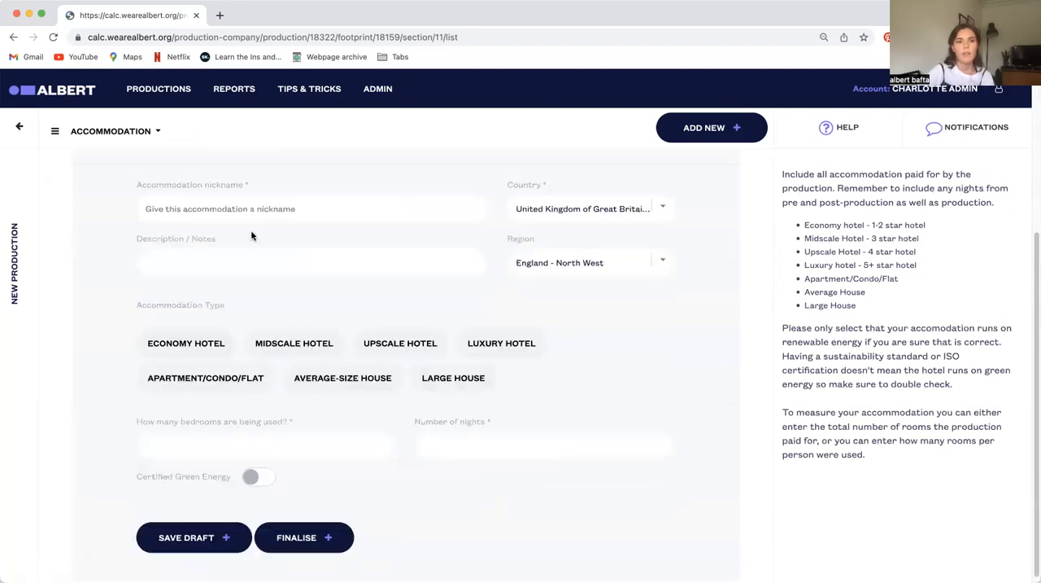
{"action": "left_click", "coordinate": [239, 209]}
{"action": "left_click", "coordinate": [217, 242]}
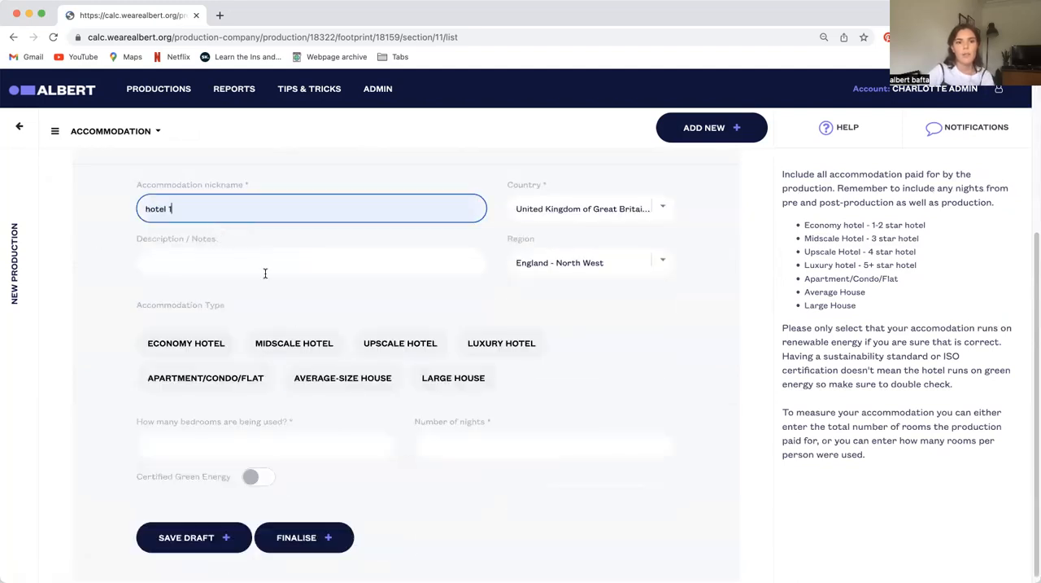
{"action": "scroll", "coordinate": [165, 228], "scroll_direction": "up", "scroll_amount": 1}
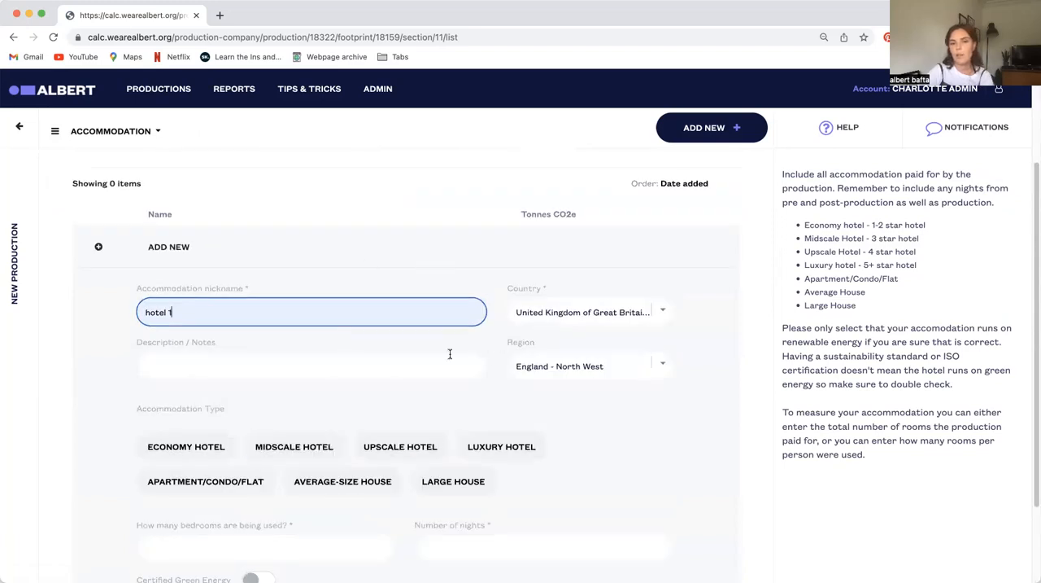
Set hotel 1's accommodation type to Economy Hotel with 10 bedrooms for 30 nights
{"action": "scroll", "coordinate": [413, 354], "scroll_direction": "down", "scroll_amount": 1}
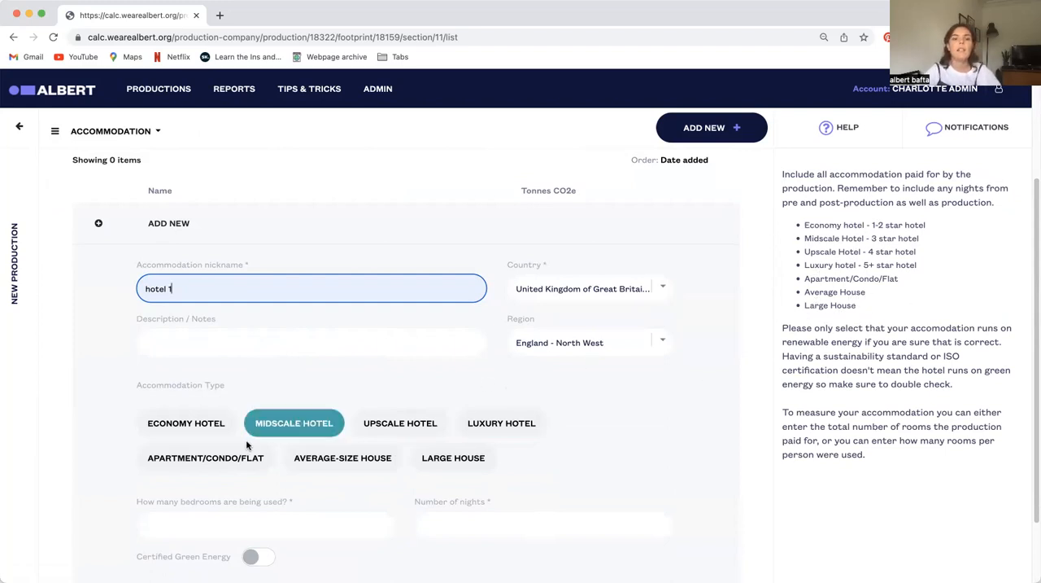
{"action": "left_click", "coordinate": [187, 423]}
{"action": "scroll", "coordinate": [399, 423], "scroll_direction": "down", "scroll_amount": 3}
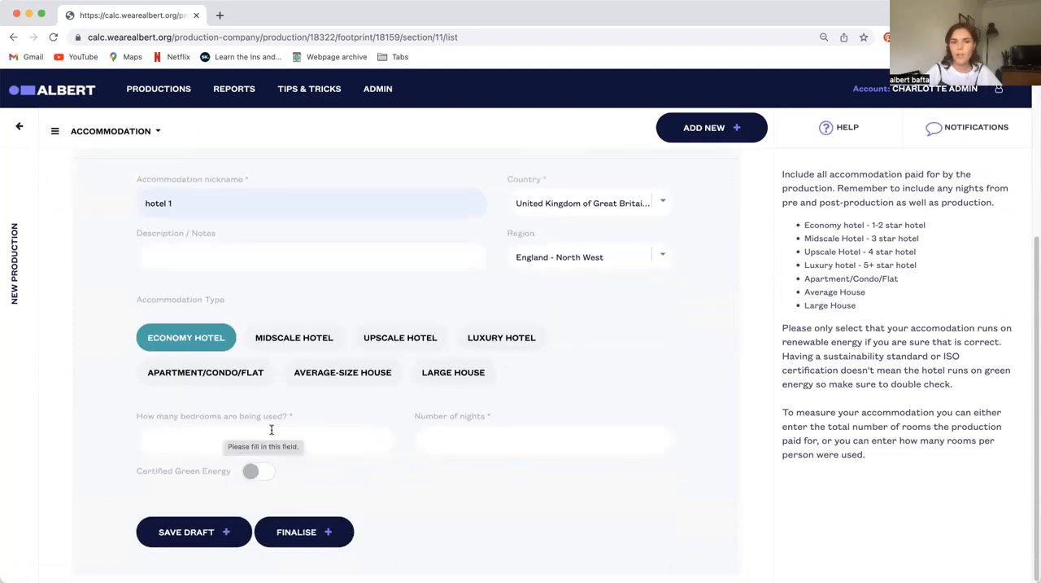
{"action": "left_click", "coordinate": [195, 433]}
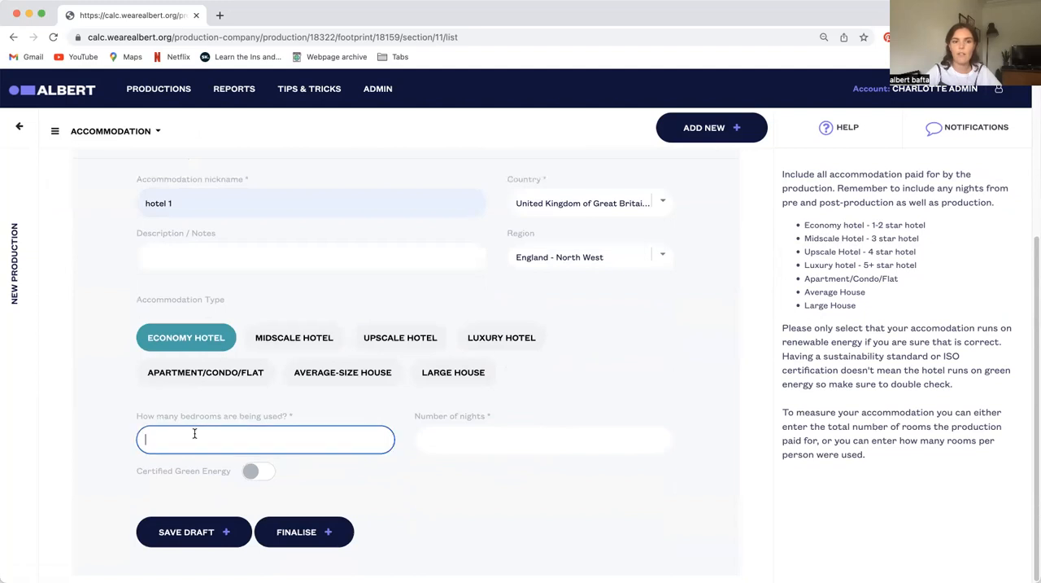
{"action": "type", "text": "10"}
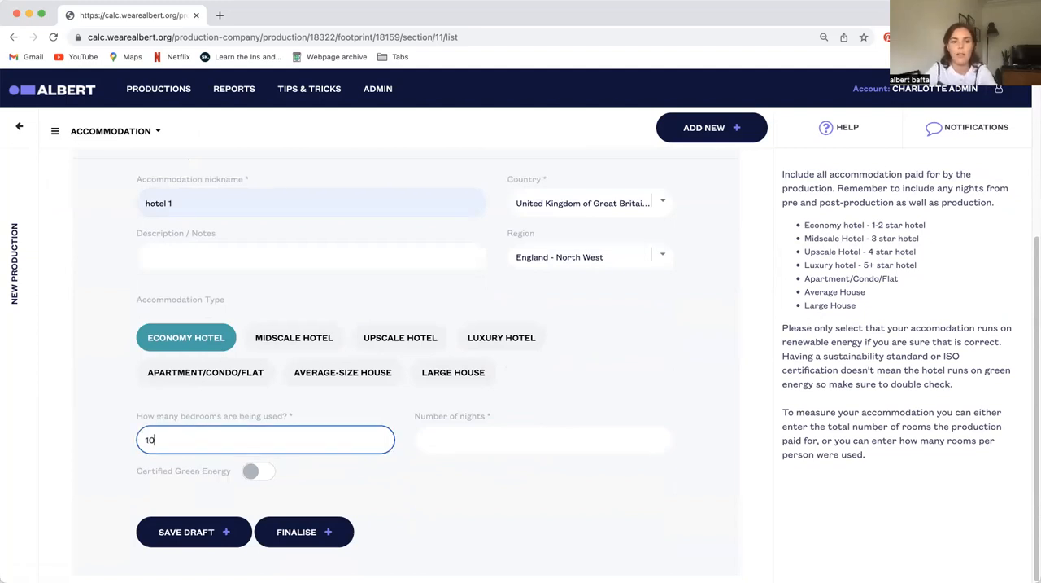
{"action": "left_click", "coordinate": [464, 445]}
{"action": "type", "text": "30"}
{"action": "left_click", "coordinate": [361, 481]}
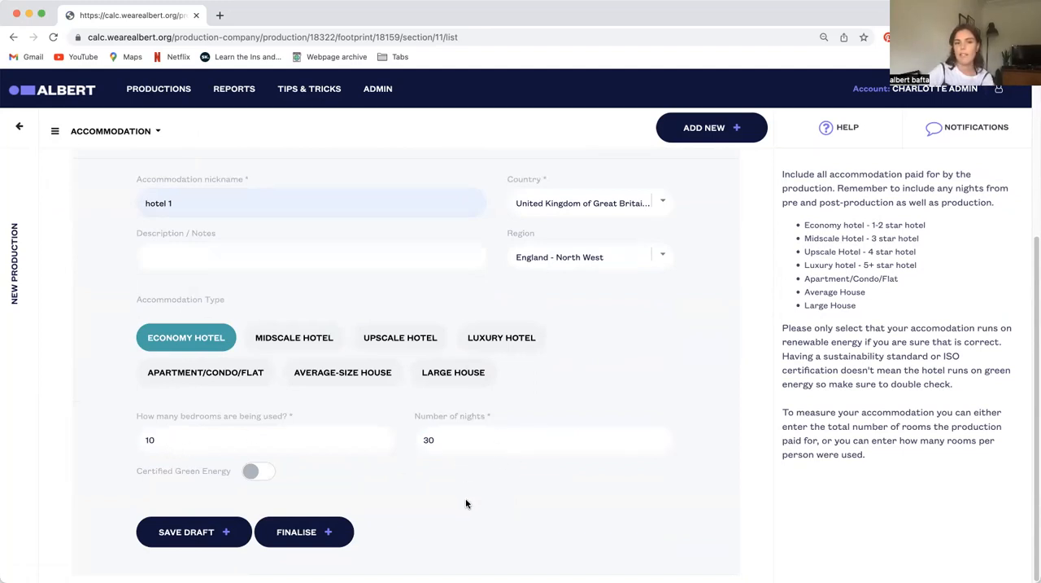
Change hotel 1 to 1 bedroom for 300 nights and save the entry as a draft
{"action": "left_click", "coordinate": [258, 445]}
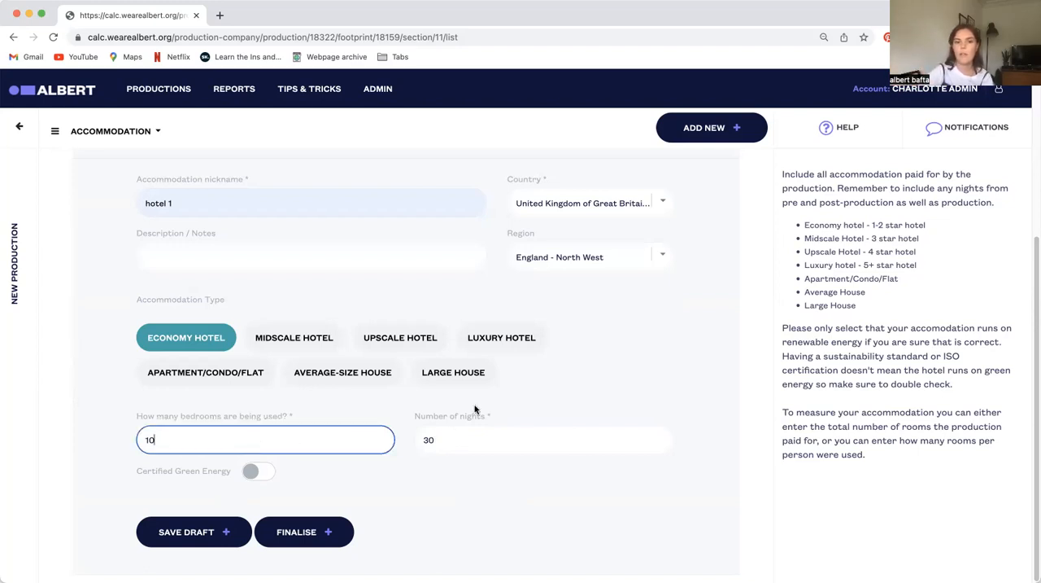
{"action": "left_click", "coordinate": [462, 442]}
{"action": "type", "text": "0"}
{"action": "left_click", "coordinate": [188, 440]}
{"action": "key", "text": "BackSpace"}
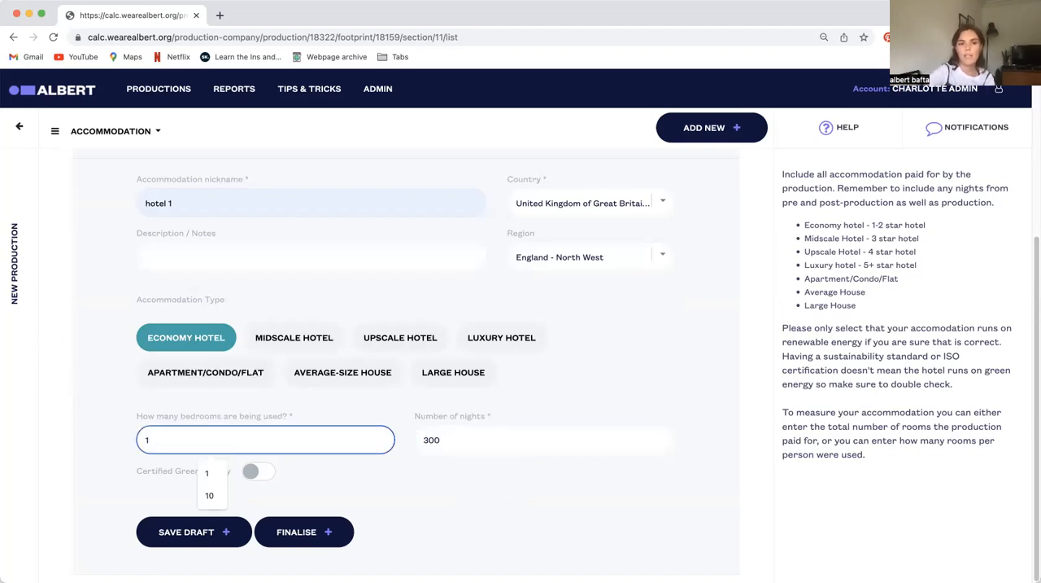
{"action": "left_click", "coordinate": [105, 464]}
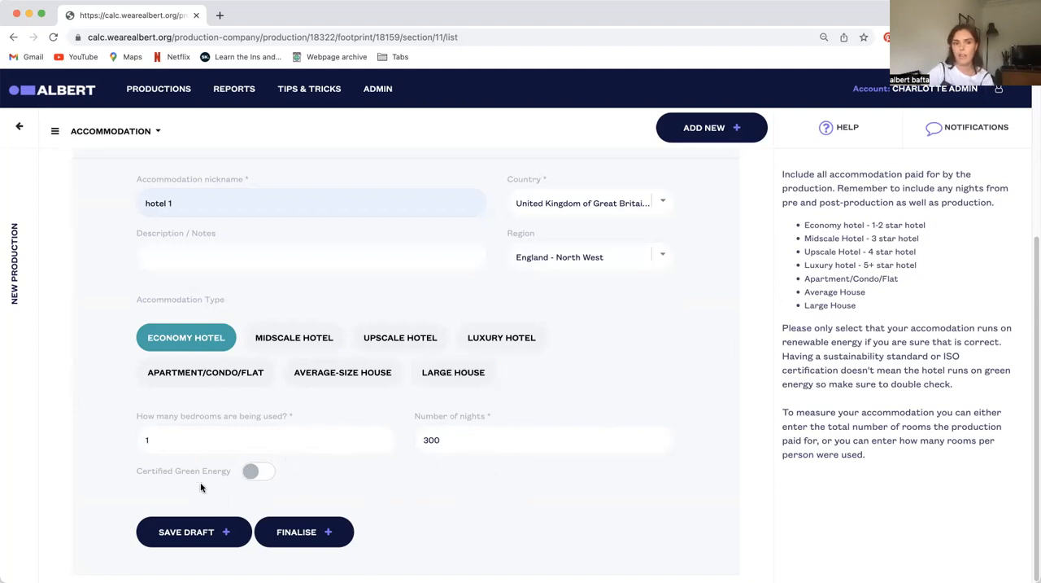
{"action": "left_click", "coordinate": [213, 543]}
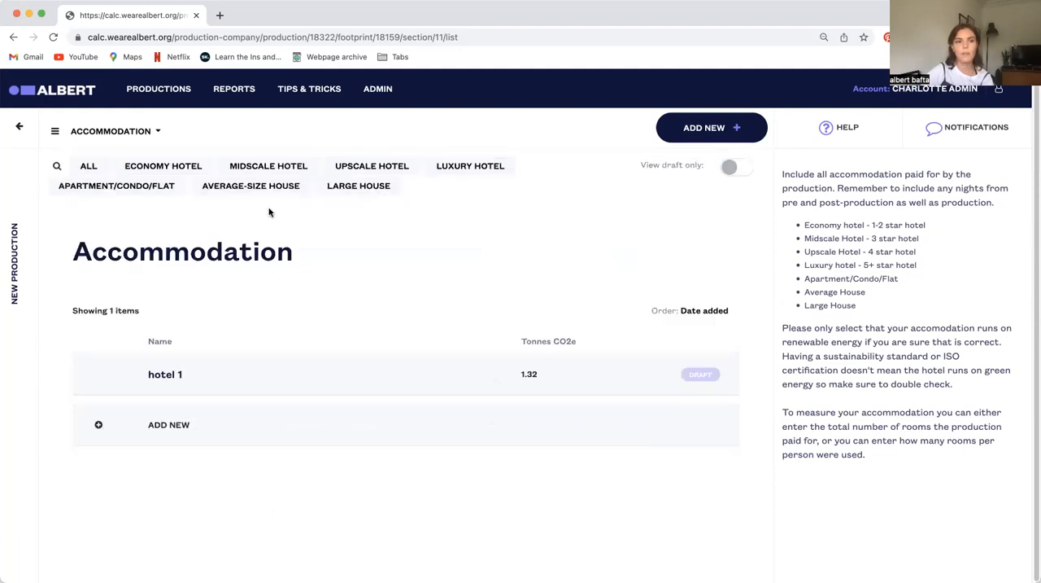
Go to the Materials section and nickname the new material entry "costumes"
{"action": "left_click", "coordinate": [134, 131]}
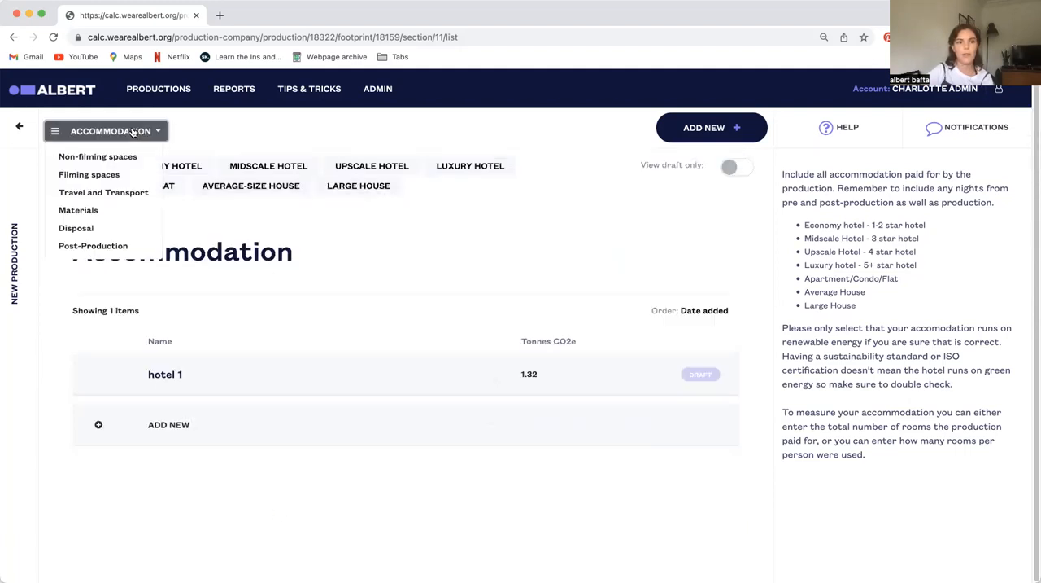
{"action": "left_click", "coordinate": [94, 209]}
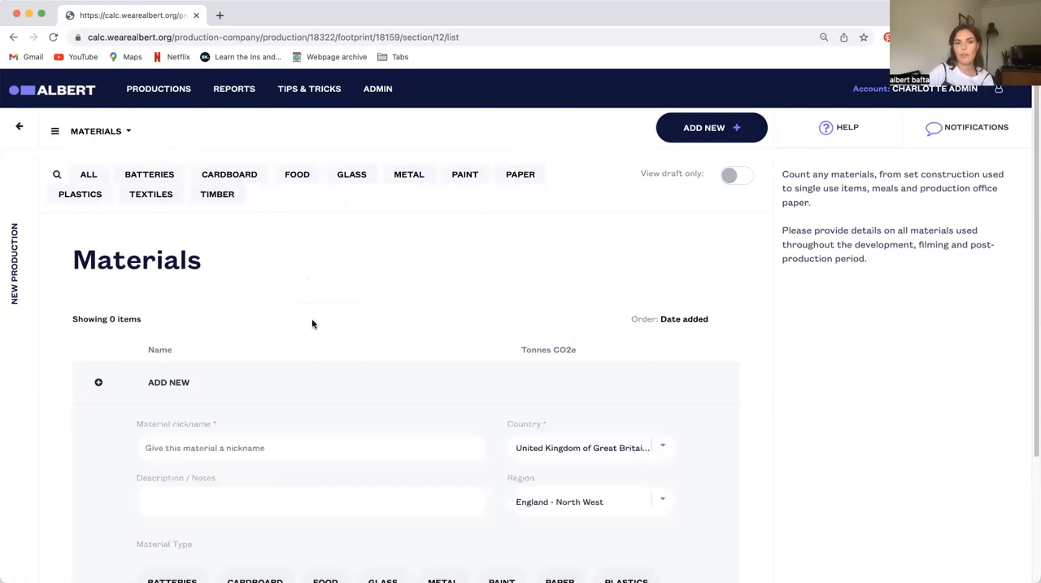
{"action": "scroll", "coordinate": [311, 319], "scroll_direction": "down", "scroll_amount": 3}
{"action": "left_click", "coordinate": [217, 281]}
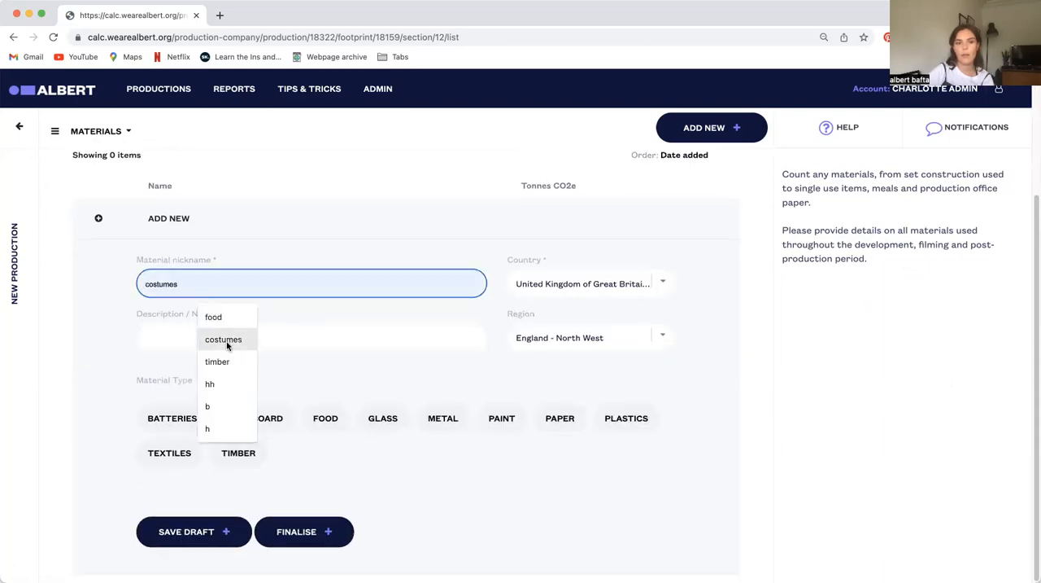
{"action": "left_click", "coordinate": [226, 341]}
Set the costumes entry's material type to Textiles and its textile type to Cotton
{"action": "left_click", "coordinate": [169, 453]}
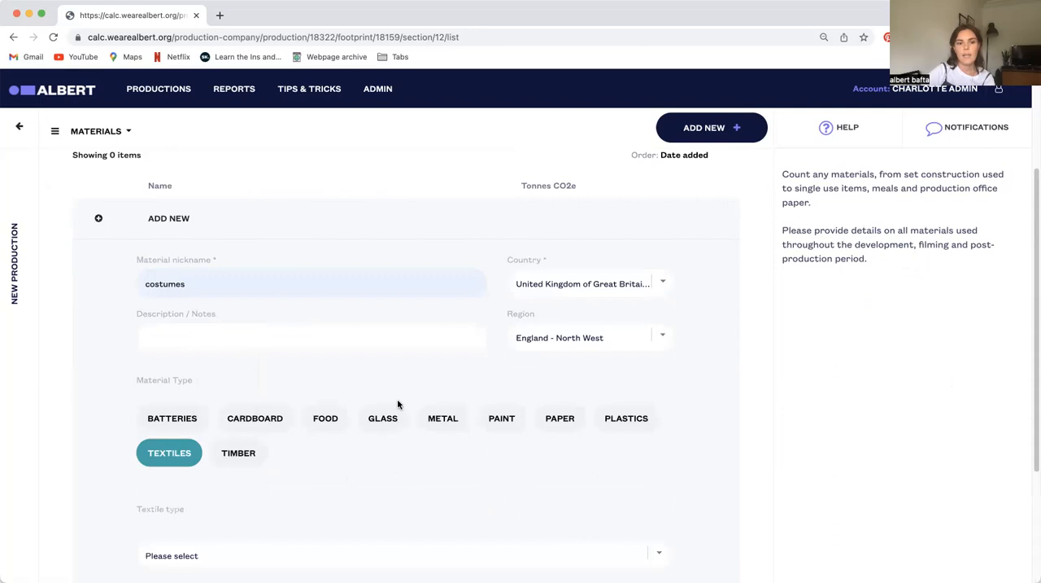
{"action": "scroll", "coordinate": [398, 405], "scroll_direction": "down", "scroll_amount": 3}
{"action": "left_click", "coordinate": [192, 374]}
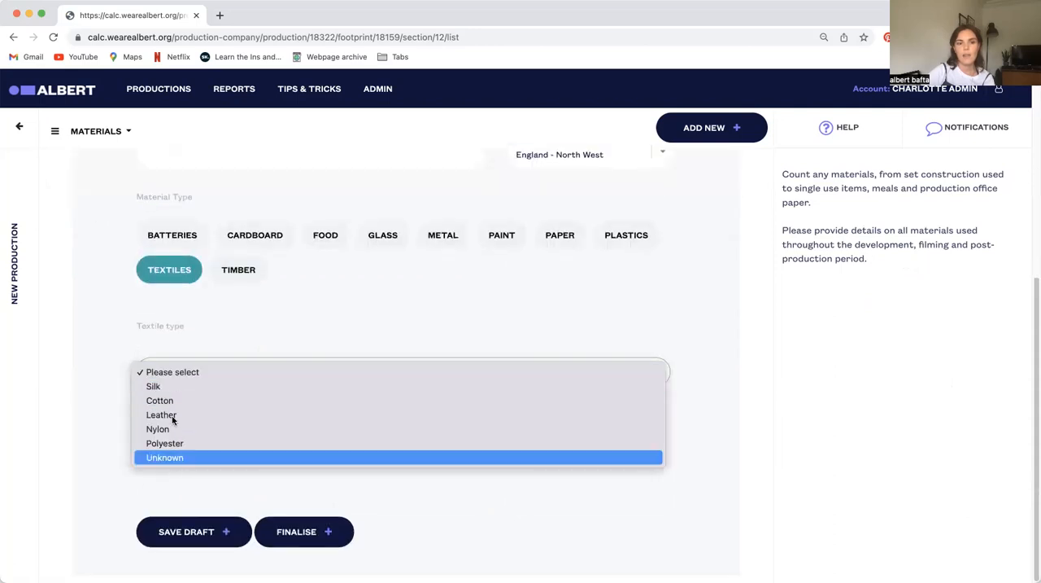
{"action": "left_click", "coordinate": [172, 401]}
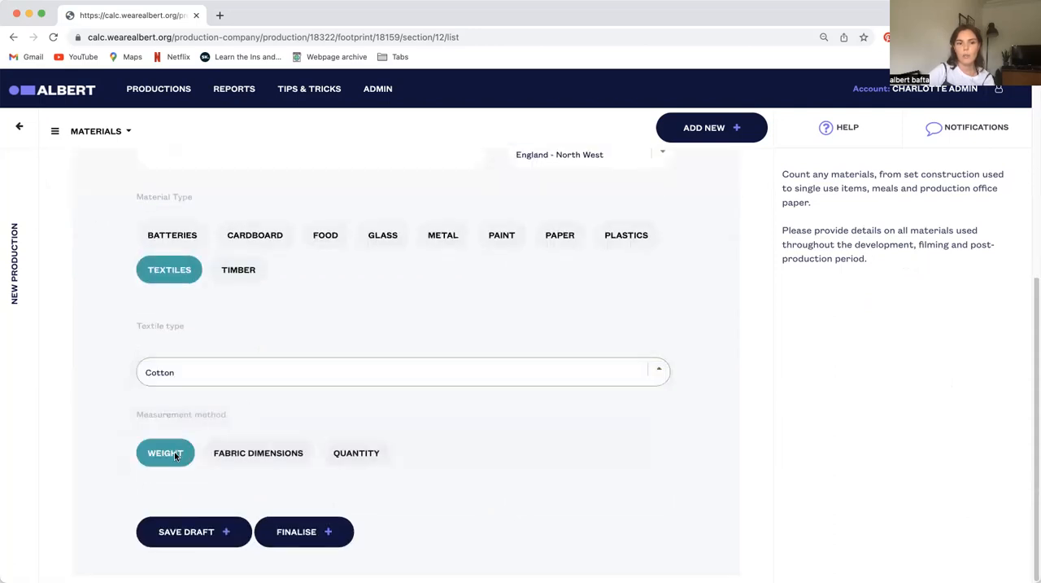
Measure the costumes entry by quantity as 5 items of product type Dress and save it as a draft
{"action": "left_click", "coordinate": [268, 453]}
{"action": "scroll", "coordinate": [440, 437], "scroll_direction": "down", "scroll_amount": 3}
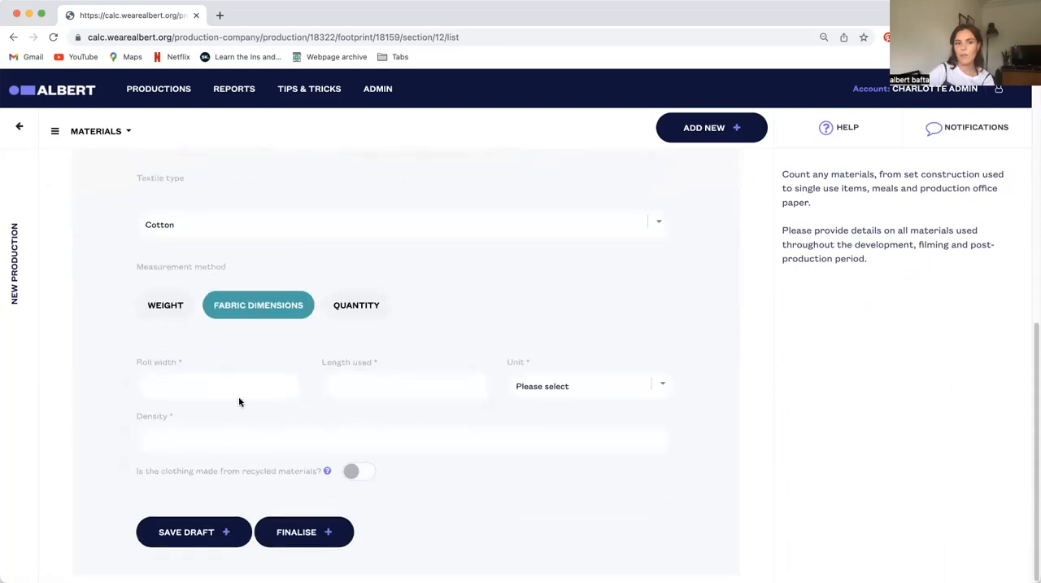
{"action": "left_click", "coordinate": [363, 307]}
{"action": "left_click", "coordinate": [192, 431]}
{"action": "type", "text": "5"}
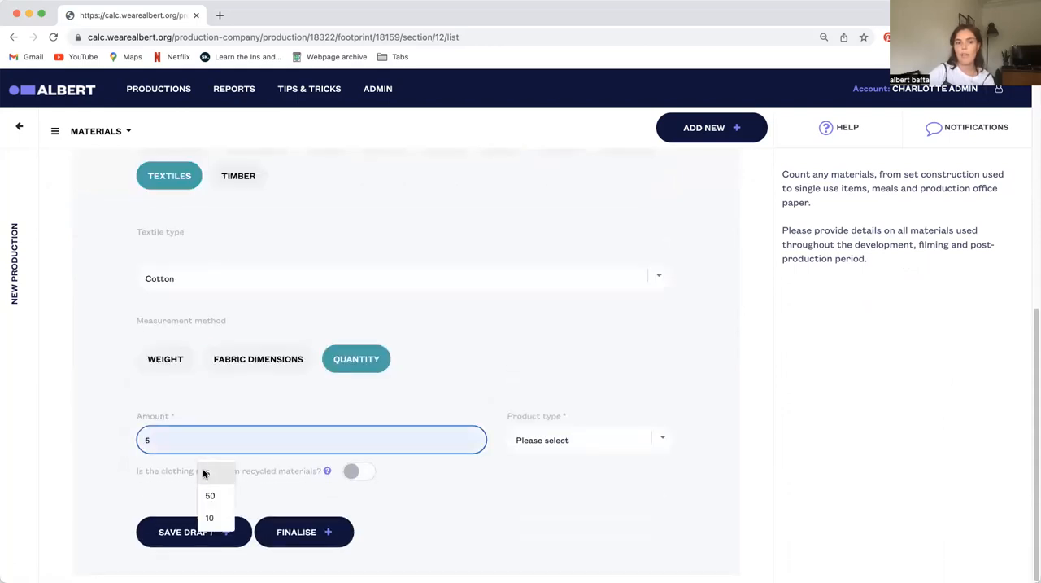
{"action": "left_click", "coordinate": [558, 439]}
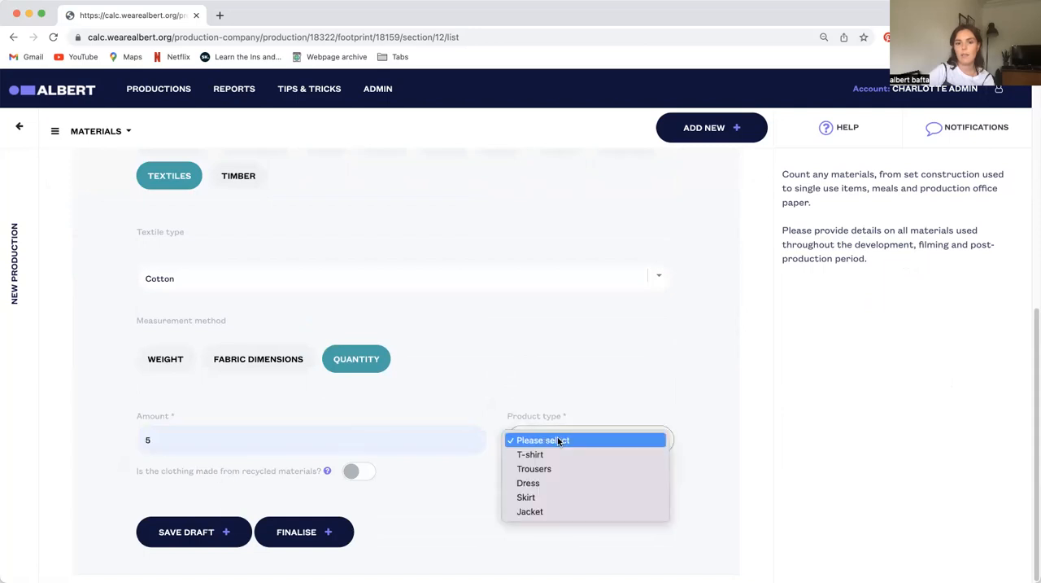
{"action": "left_click", "coordinate": [541, 485]}
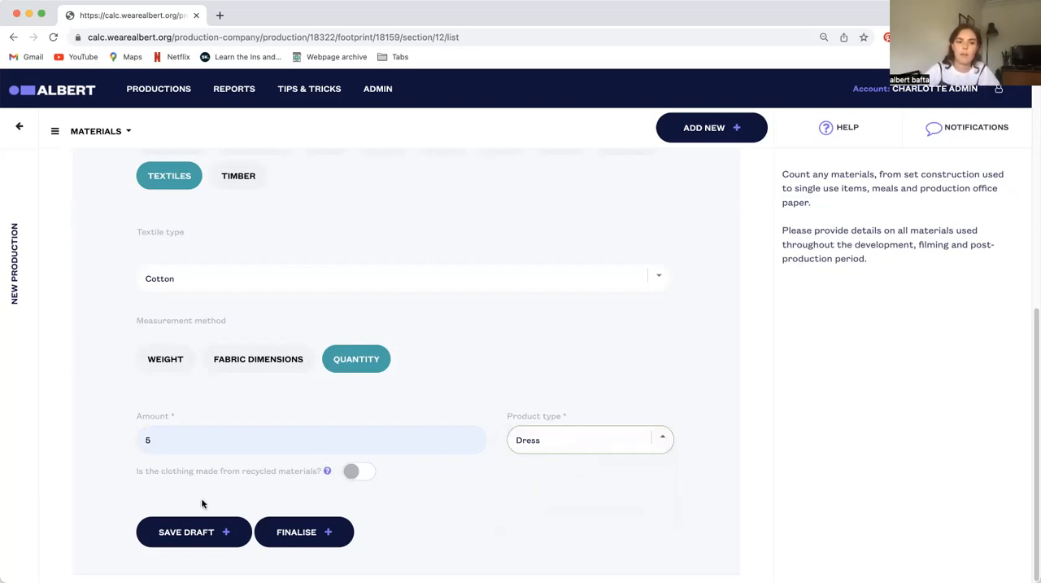
{"action": "left_click", "coordinate": [203, 533]}
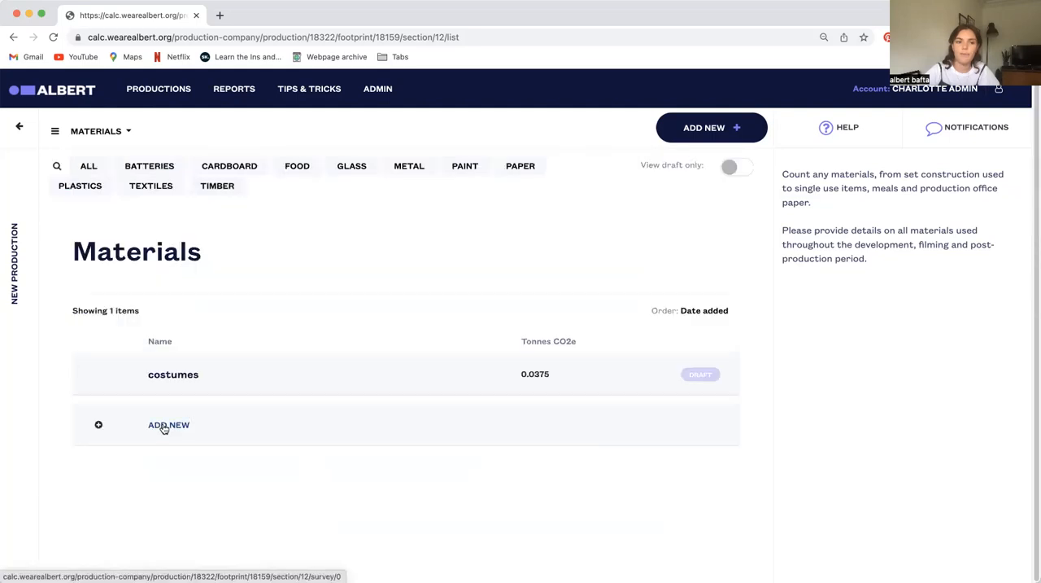
Add a new material entry nicknamed "timber" and set its material type to Timber
{"action": "left_click", "coordinate": [98, 424]}
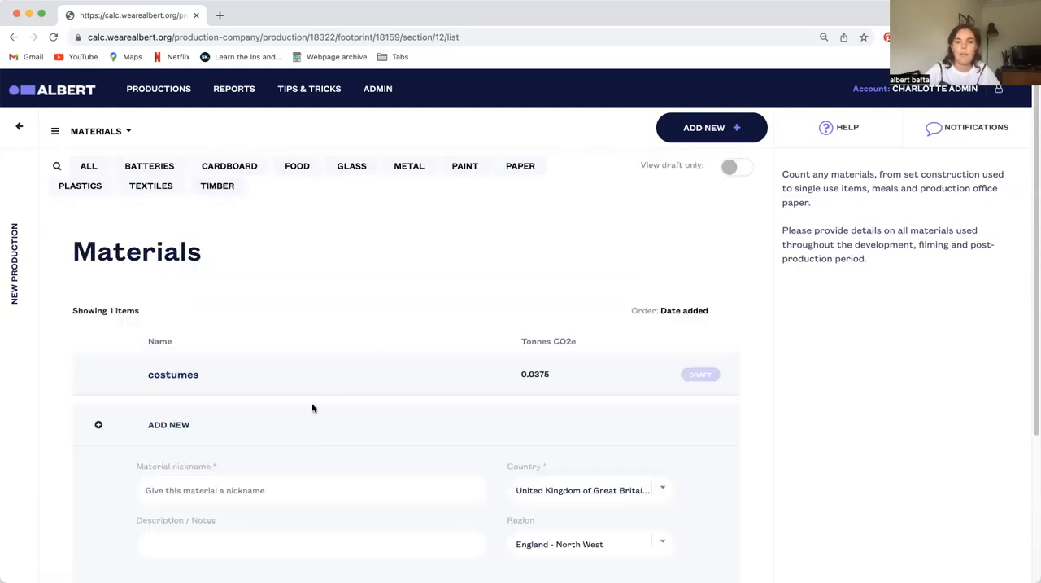
{"action": "scroll", "coordinate": [289, 446], "scroll_direction": "down", "scroll_amount": 3}
{"action": "left_click", "coordinate": [197, 298]}
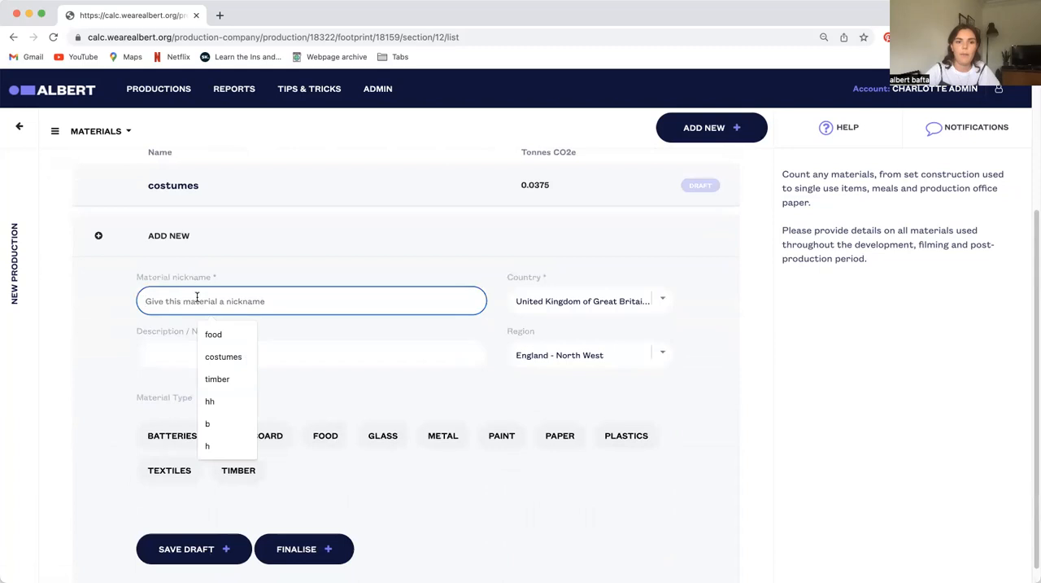
{"action": "left_click", "coordinate": [217, 378]}
{"action": "left_click", "coordinate": [238, 470]}
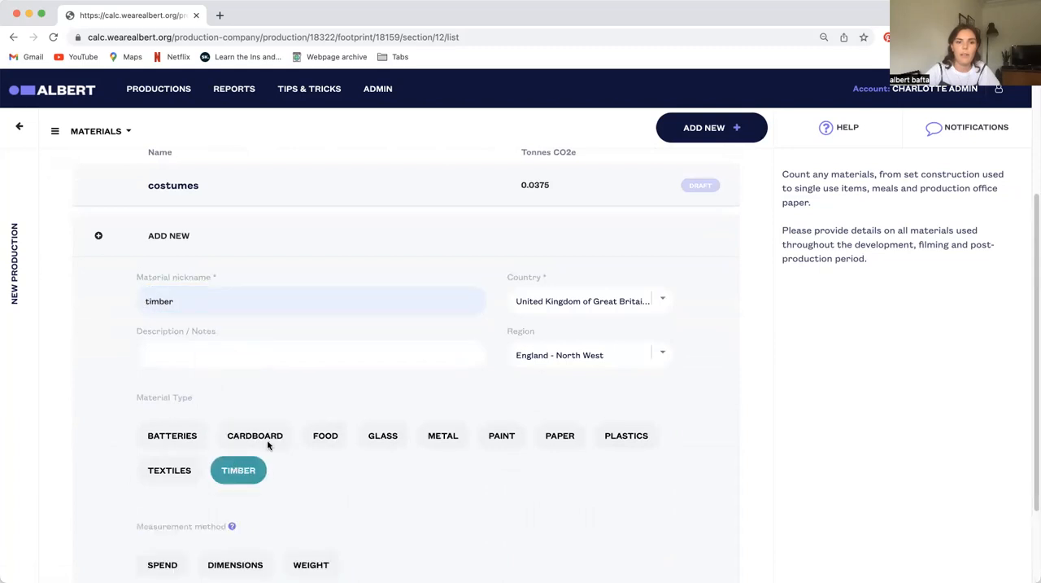
{"action": "scroll", "coordinate": [268, 445], "scroll_direction": "down", "scroll_amount": 2}
{"action": "left_click", "coordinate": [260, 456]}
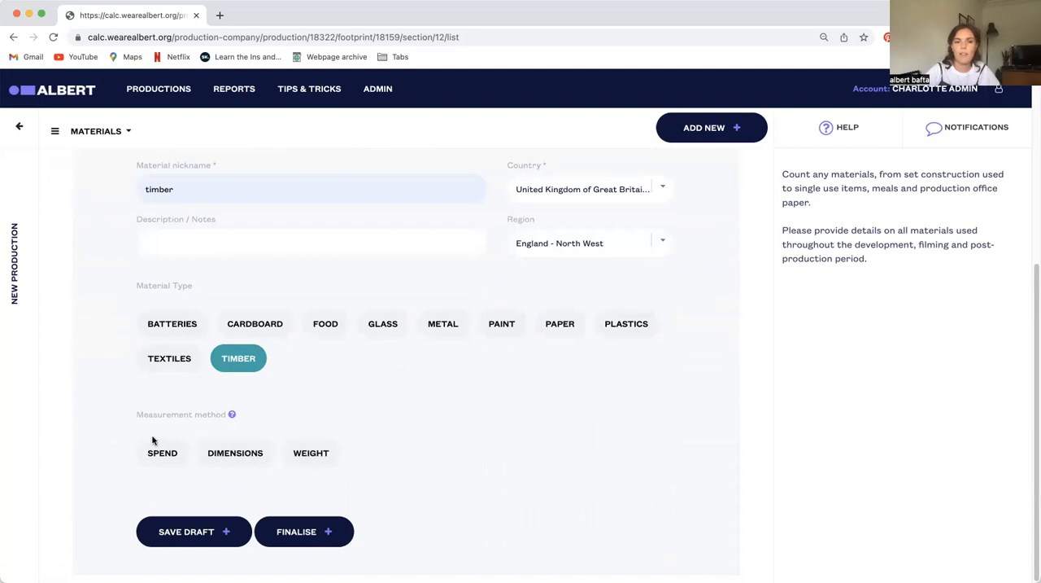
Change the new entry's material type to Food and its nickname to "food"
{"action": "left_click", "coordinate": [153, 319]}
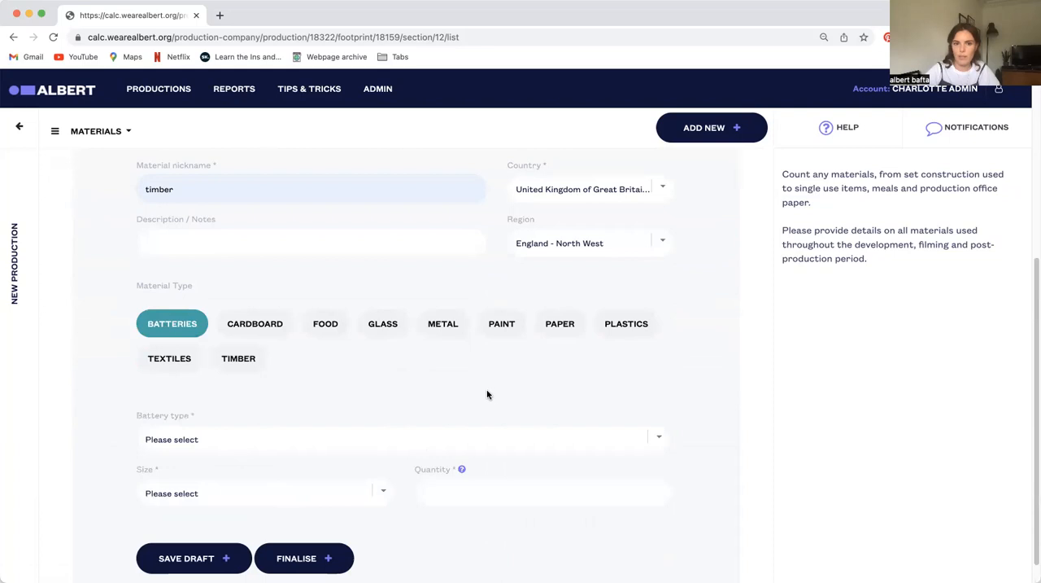
{"action": "left_click", "coordinate": [325, 324]}
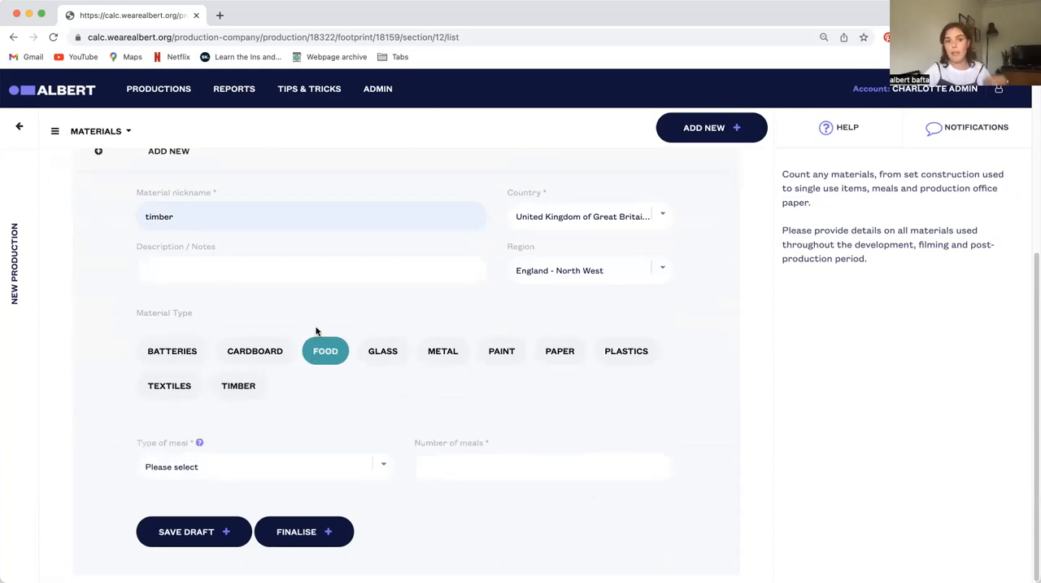
{"action": "double_click", "coordinate": [215, 212]}
{"action": "type", "text": "food"}
{"action": "left_click", "coordinate": [306, 417]}
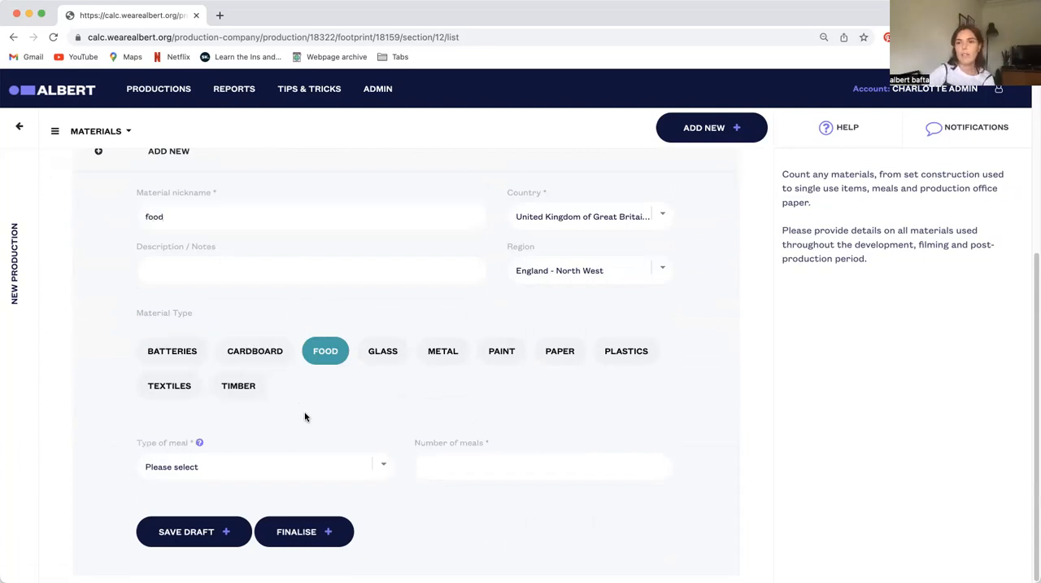
Set the food entry's meal type to Meat - Chicken with 400 meals and save it as a draft
{"action": "left_click", "coordinate": [347, 473]}
{"action": "key", "text": "Down"}
{"action": "key", "text": "Down"}
{"action": "key", "text": "Down"}
{"action": "key", "text": "Down"}
{"action": "key", "text": "Down"}
{"action": "key", "text": "Down"}
{"action": "key", "text": "Down"}
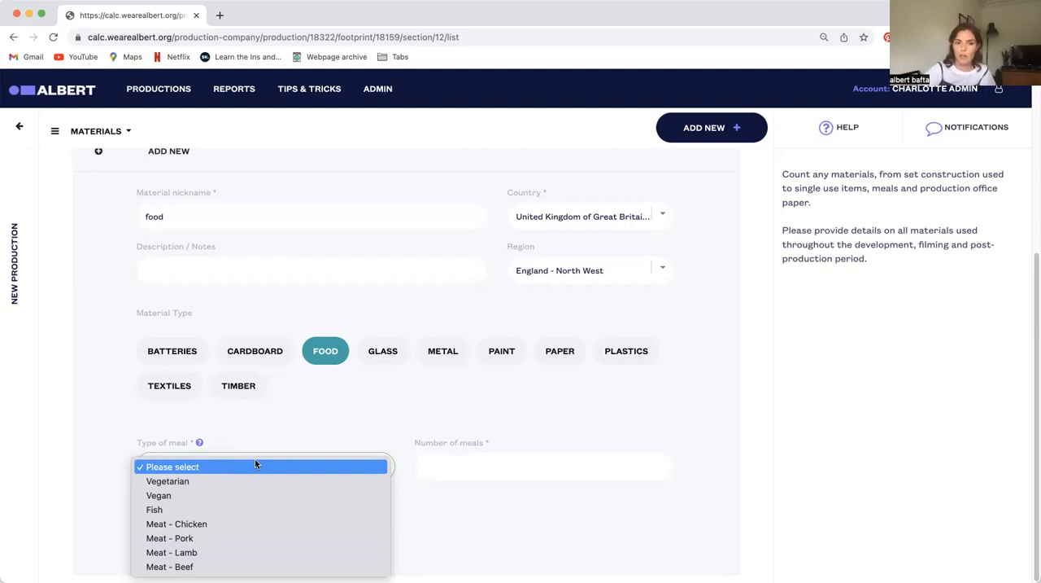
{"action": "left_click", "coordinate": [218, 525]}
{"action": "left_click", "coordinate": [460, 466]}
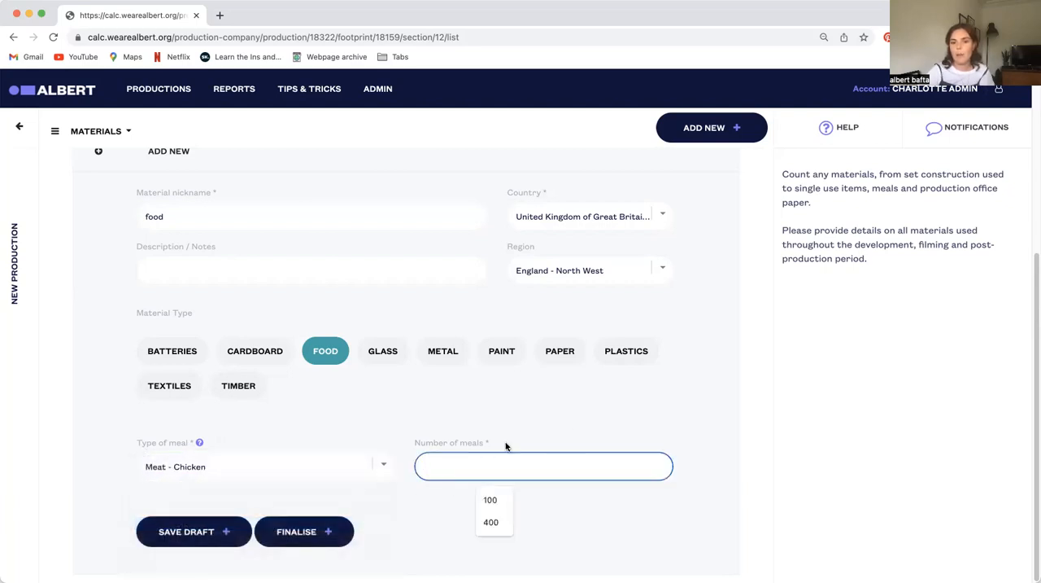
{"action": "left_click", "coordinate": [492, 522]}
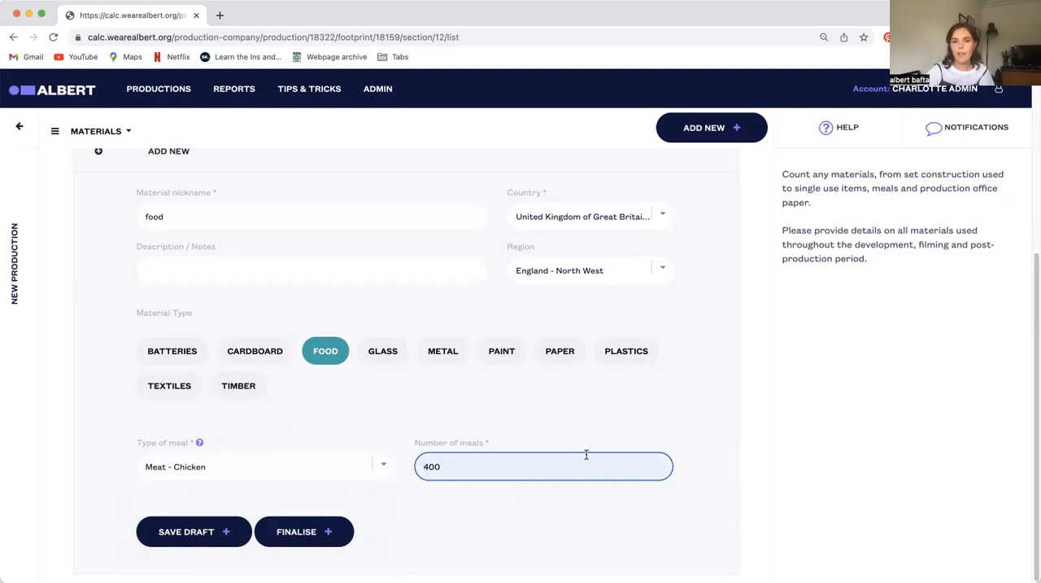
{"action": "left_click", "coordinate": [222, 533]}
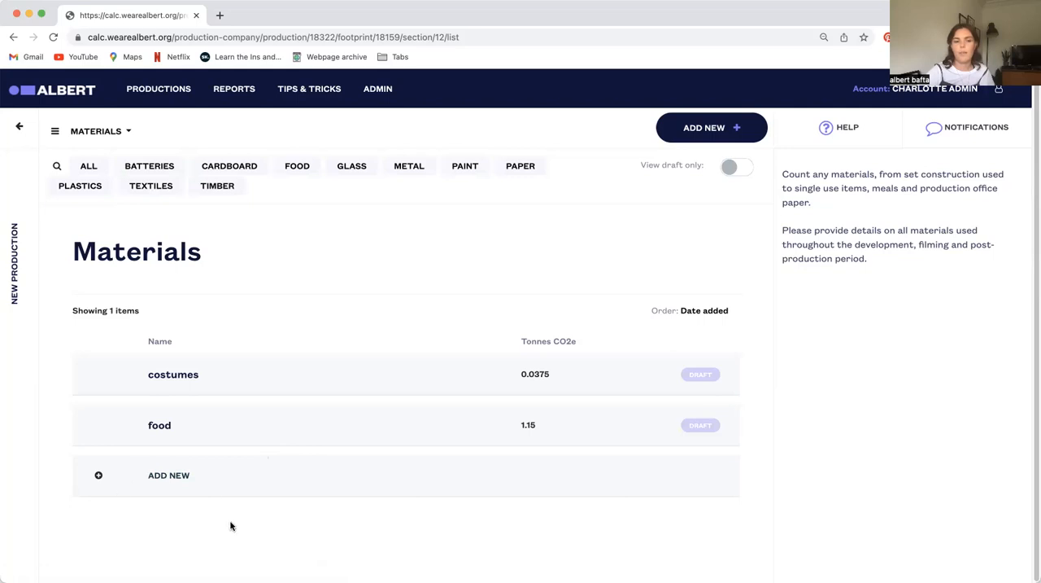
Add another material entry nicknamed "food" with the material type Food
{"action": "left_click", "coordinate": [219, 467]}
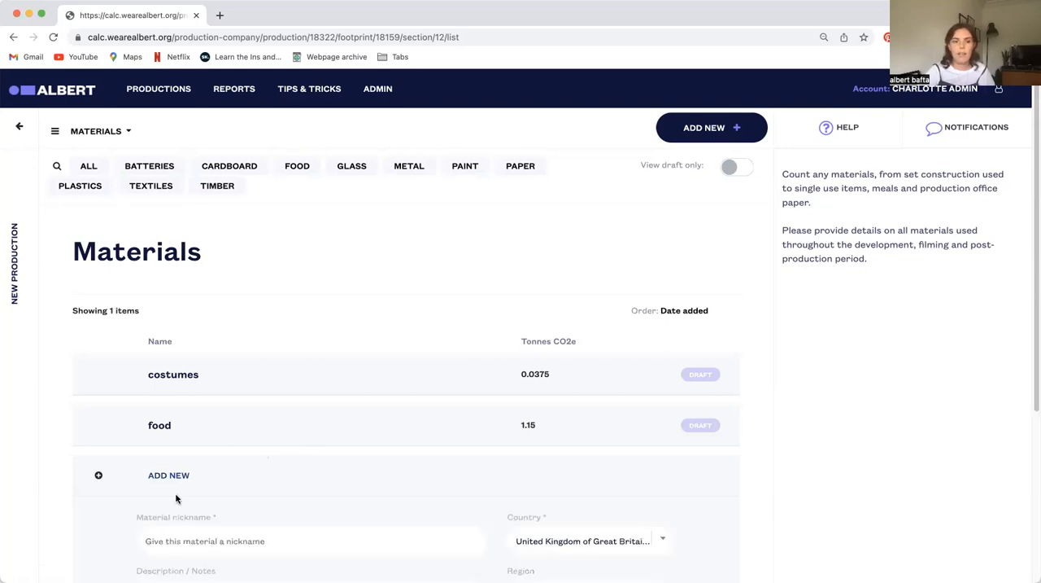
{"action": "scroll", "coordinate": [182, 423], "scroll_direction": "down", "scroll_amount": 3}
{"action": "left_click", "coordinate": [204, 284]}
{"action": "left_click", "coordinate": [216, 316]}
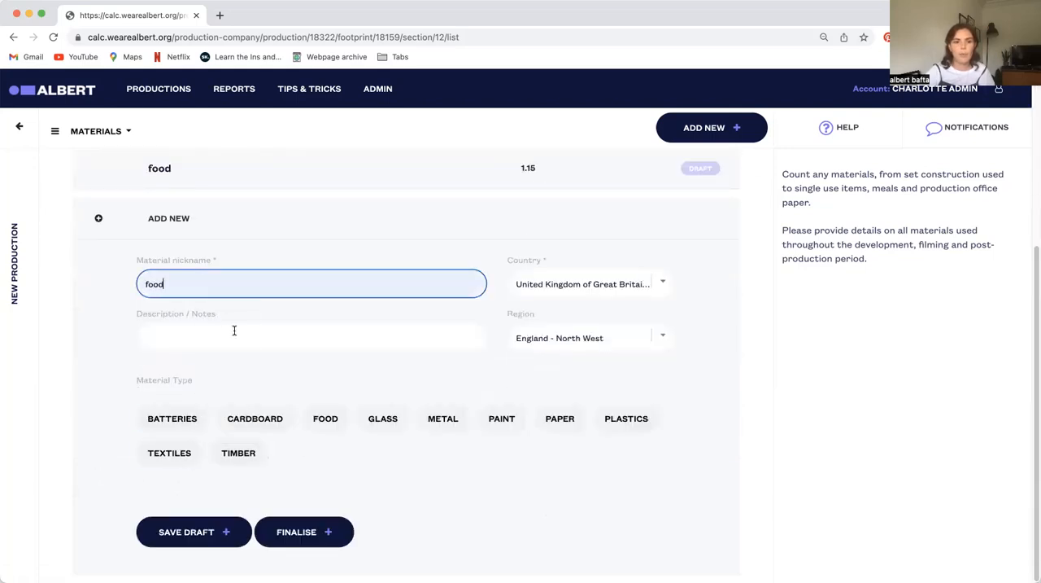
{"action": "left_click", "coordinate": [335, 425]}
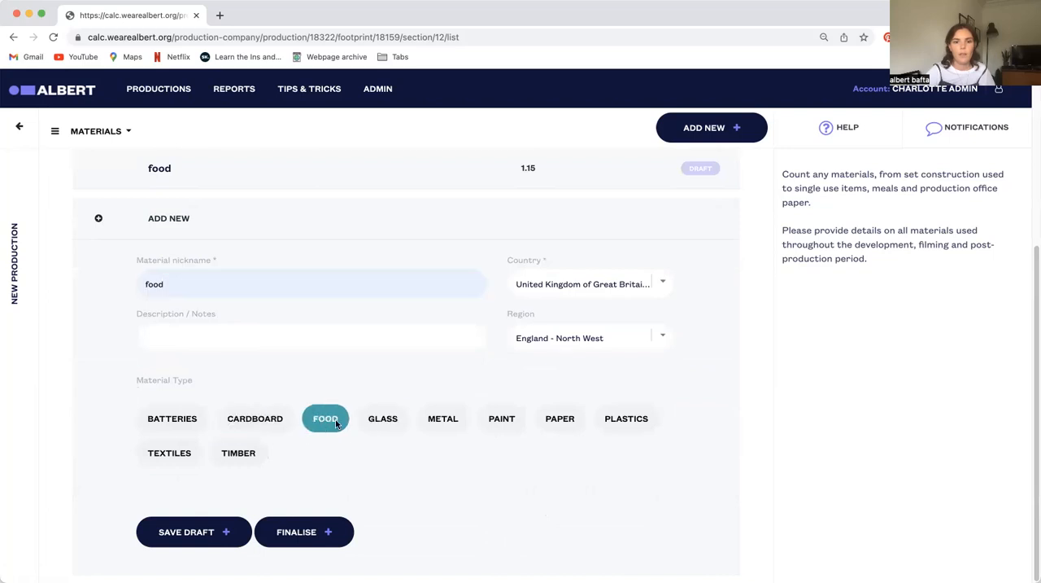
Set the second food entry to 400 Vegetarian meals and save it as a draft
{"action": "scroll", "coordinate": [337, 456], "scroll_direction": "down", "scroll_amount": 1}
{"action": "left_click", "coordinate": [334, 468]}
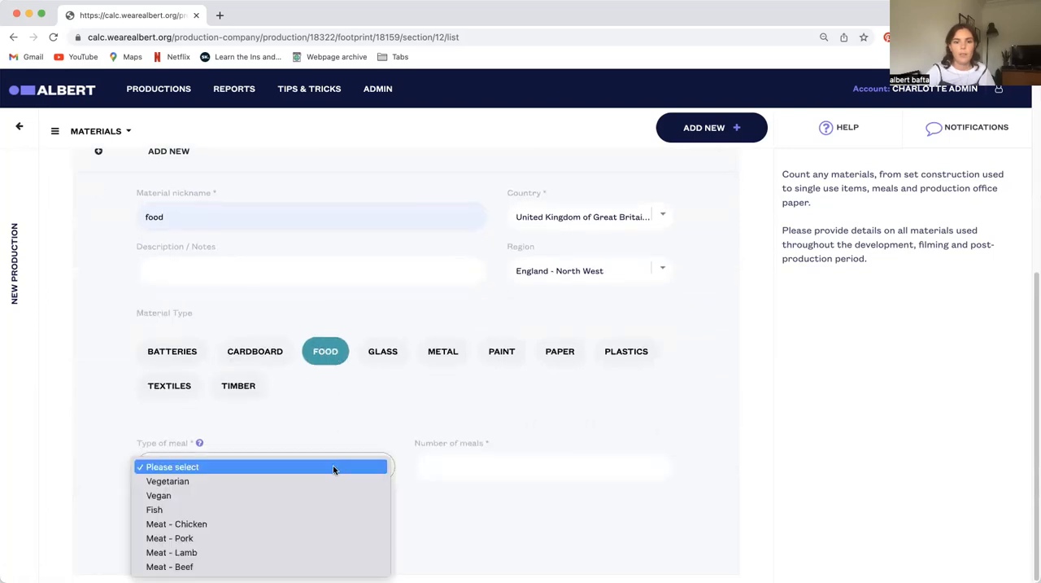
{"action": "left_click", "coordinate": [203, 480]}
{"action": "left_click", "coordinate": [449, 456]}
{"action": "left_click", "coordinate": [491, 520]}
{"action": "left_click", "coordinate": [218, 535]}
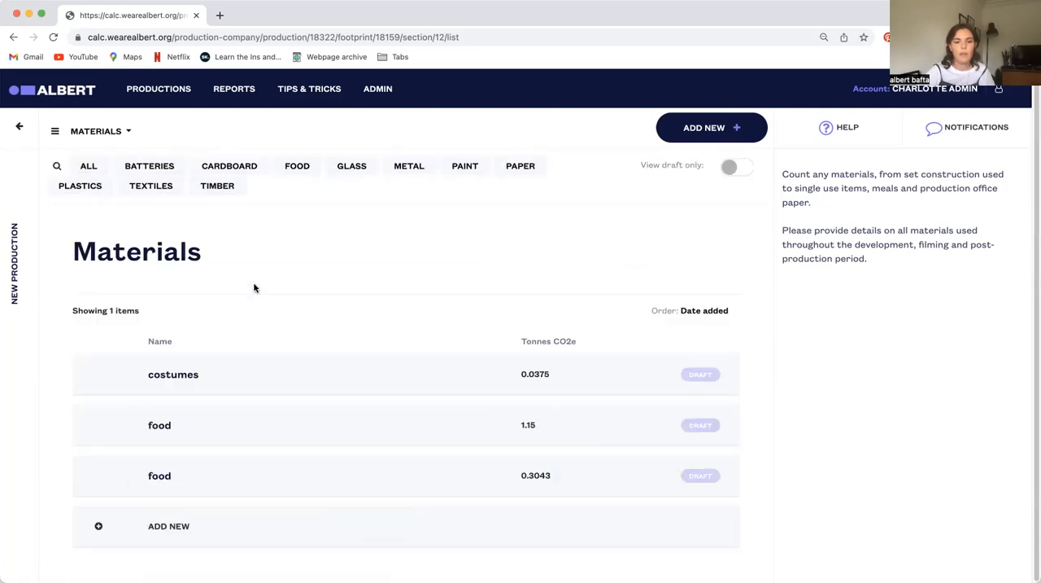
Go to the Disposal section and start a new disposal entry
{"action": "left_click", "coordinate": [93, 131]}
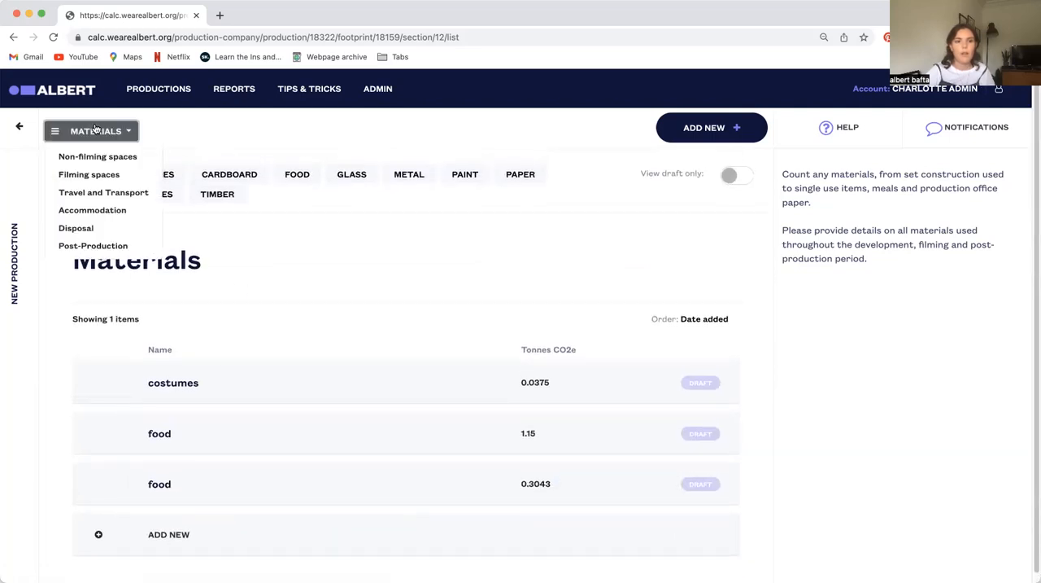
{"action": "left_click", "coordinate": [97, 231]}
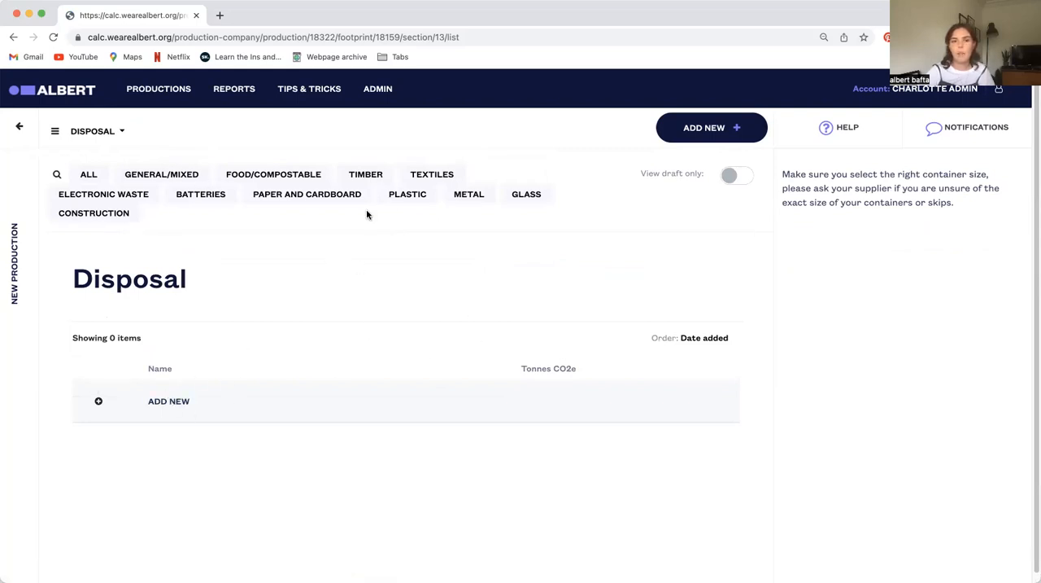
{"action": "left_click", "coordinate": [169, 399]}
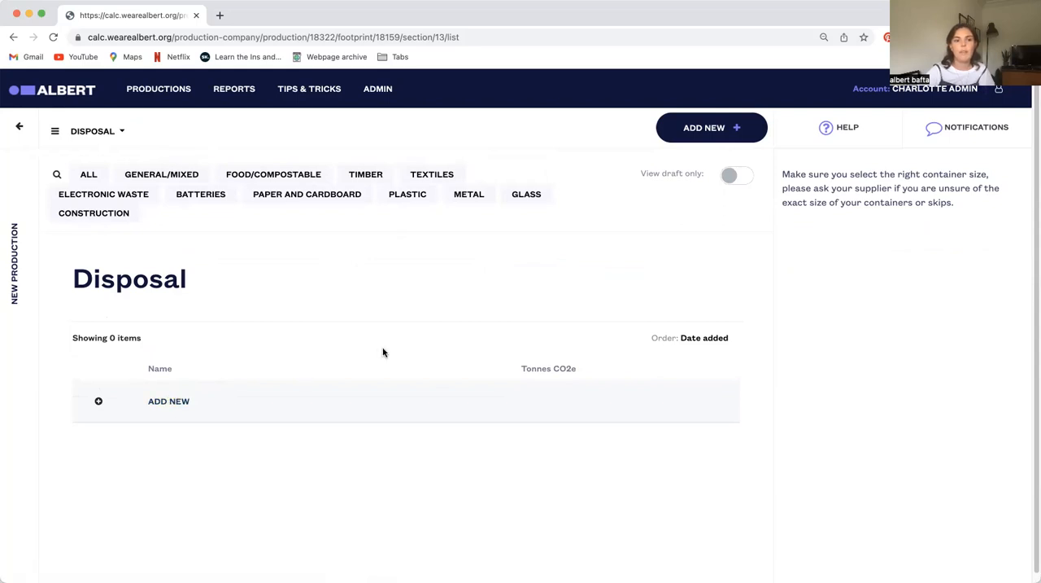
{"action": "scroll", "coordinate": [383, 352], "scroll_direction": "down", "scroll_amount": 4}
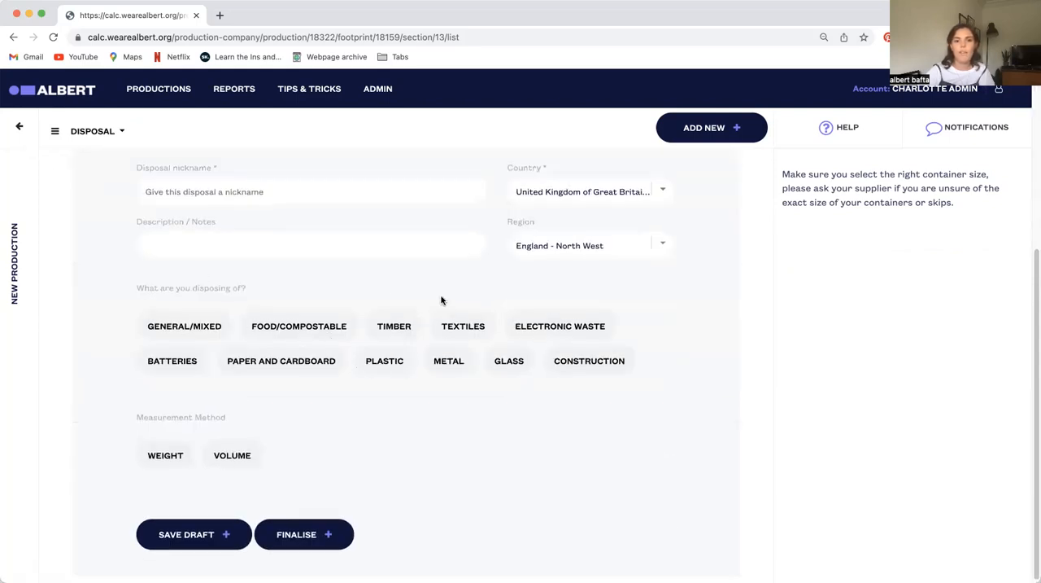
Look through the waste types that can be chosen for the new disposal entry
{"action": "left_click", "coordinate": [164, 326]}
{"action": "left_click", "coordinate": [290, 333]}
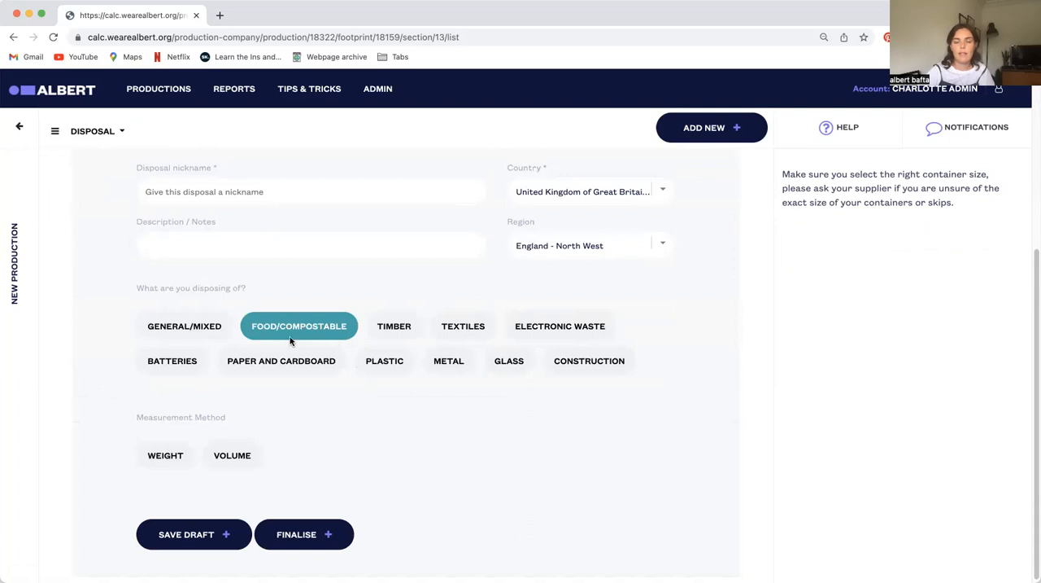
{"action": "left_click", "coordinate": [375, 335]}
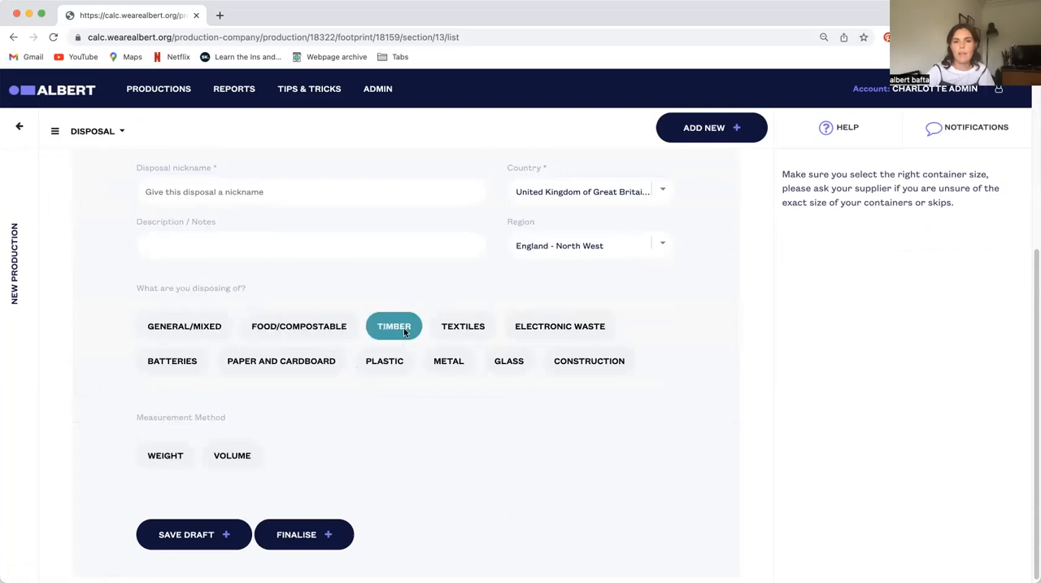
{"action": "left_click", "coordinate": [465, 332]}
{"action": "left_click", "coordinate": [560, 328]}
{"action": "left_click", "coordinate": [280, 362]}
{"action": "left_click", "coordinate": [170, 363]}
{"action": "left_click", "coordinate": [268, 363]}
{"action": "left_click", "coordinate": [160, 366]}
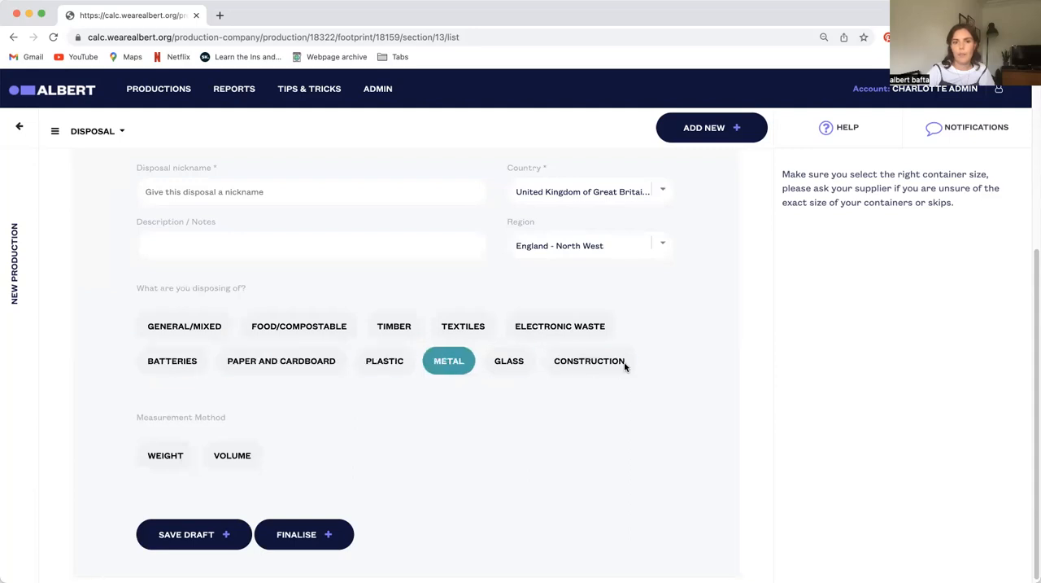
Nickname the disposal entry "bins" and set its waste type to General/Mixed with Landfill/Unknown as the disposal method
{"action": "left_click", "coordinate": [236, 192]}
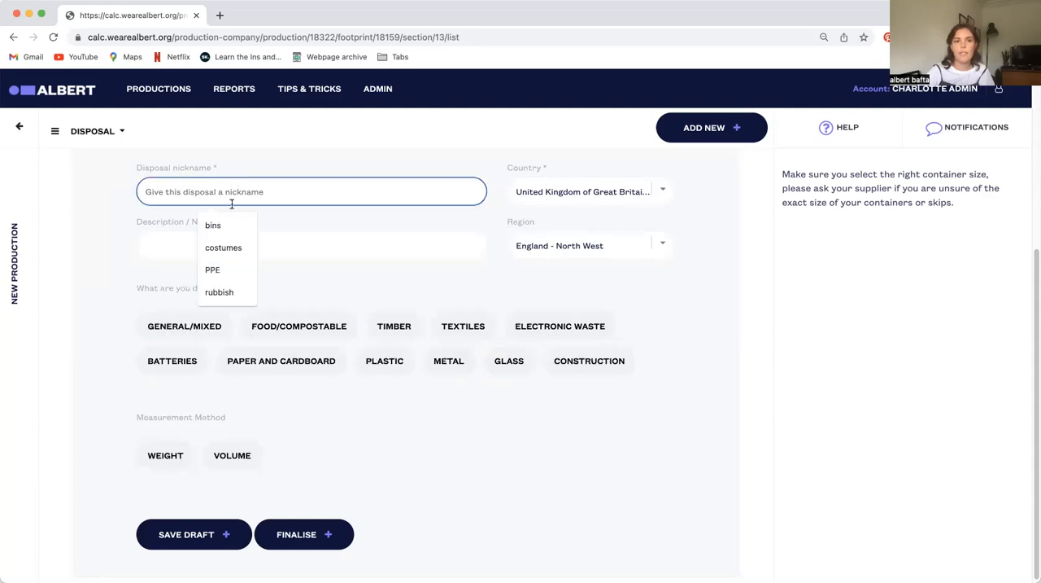
{"action": "left_click", "coordinate": [218, 230]}
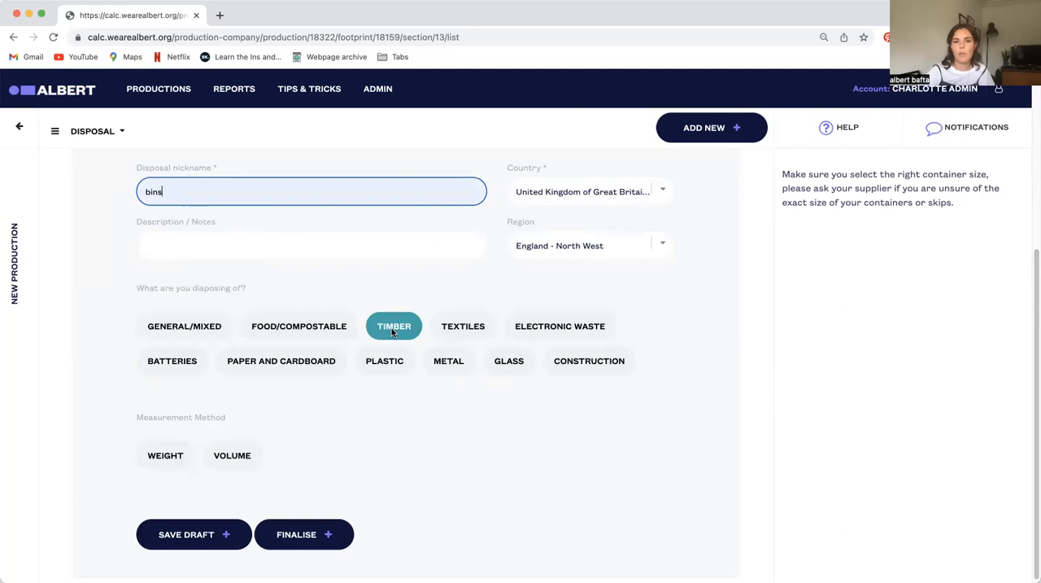
{"action": "left_click", "coordinate": [218, 329]}
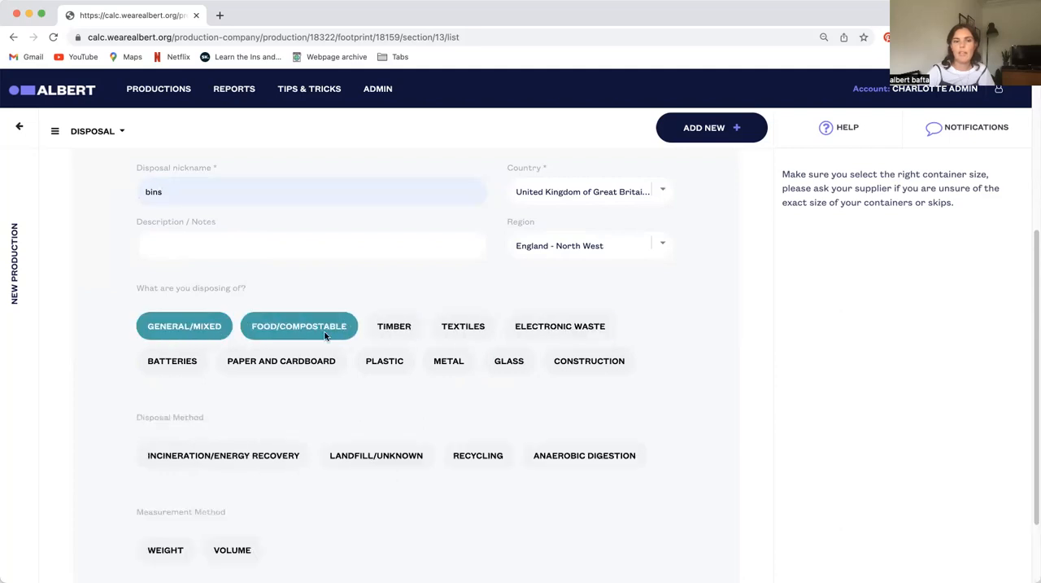
{"action": "left_click", "coordinate": [355, 454]}
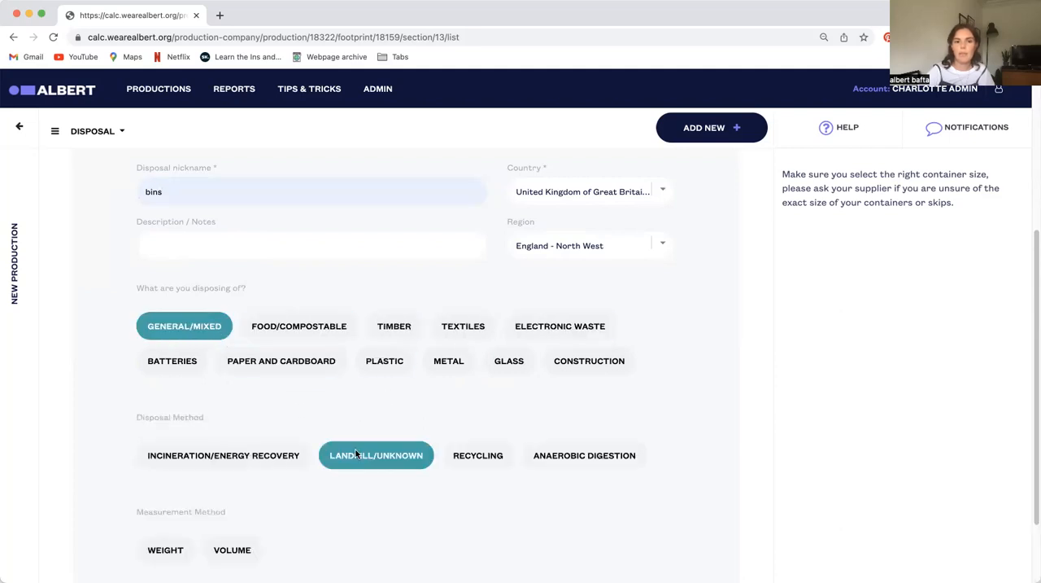
Measure the bins entry by volume as 20 containers of size Bag of rubbish (20 litre)
{"action": "scroll", "coordinate": [270, 486], "scroll_direction": "down", "scroll_amount": 2}
{"action": "left_click", "coordinate": [244, 460]}
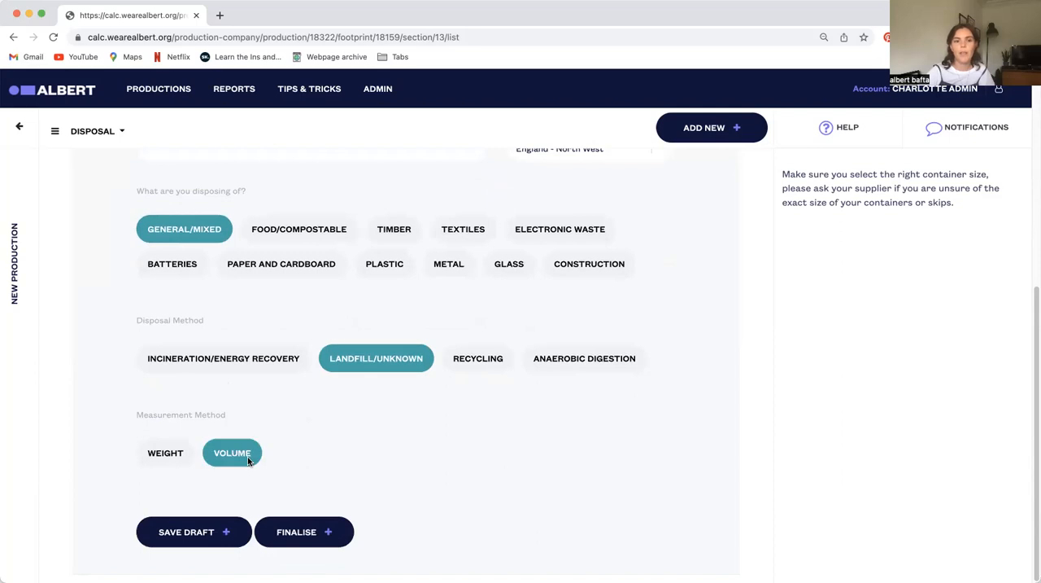
{"action": "scroll", "coordinate": [309, 464], "scroll_direction": "down", "scroll_amount": 2}
{"action": "left_click", "coordinate": [317, 470]}
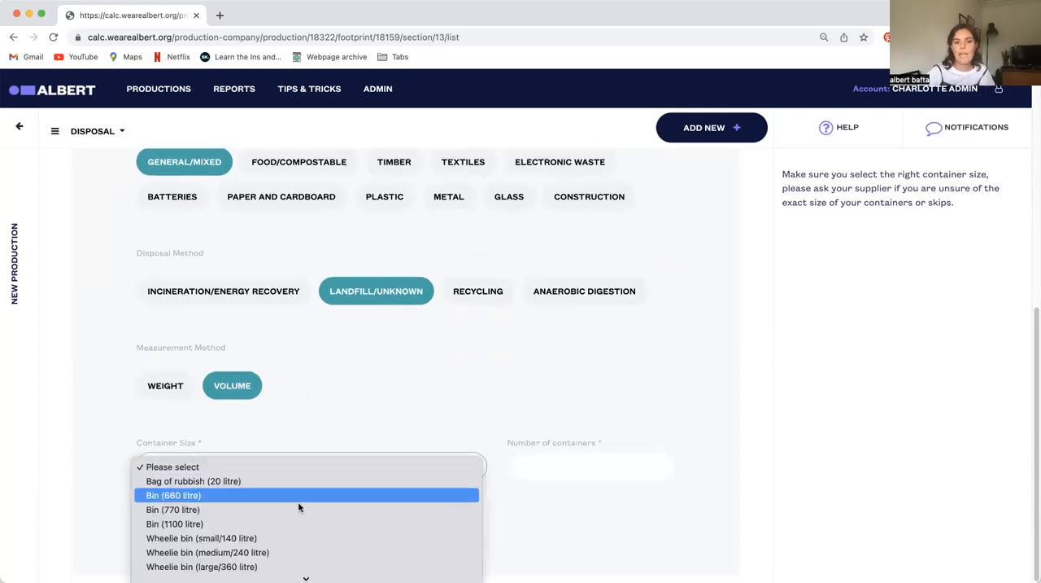
{"action": "left_click", "coordinate": [235, 482]}
{"action": "left_click", "coordinate": [594, 469]}
{"action": "type", "text": "20"}
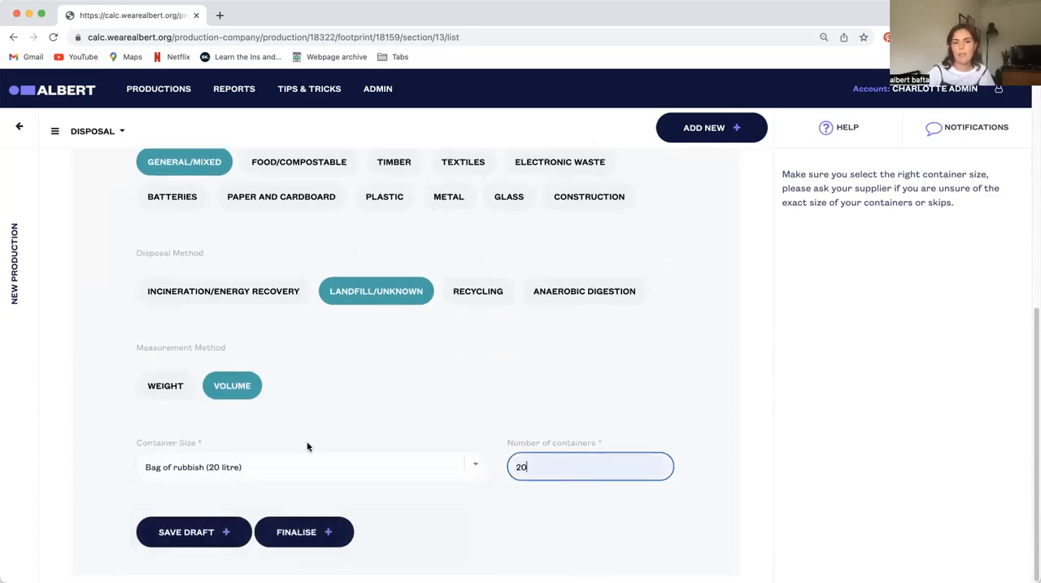